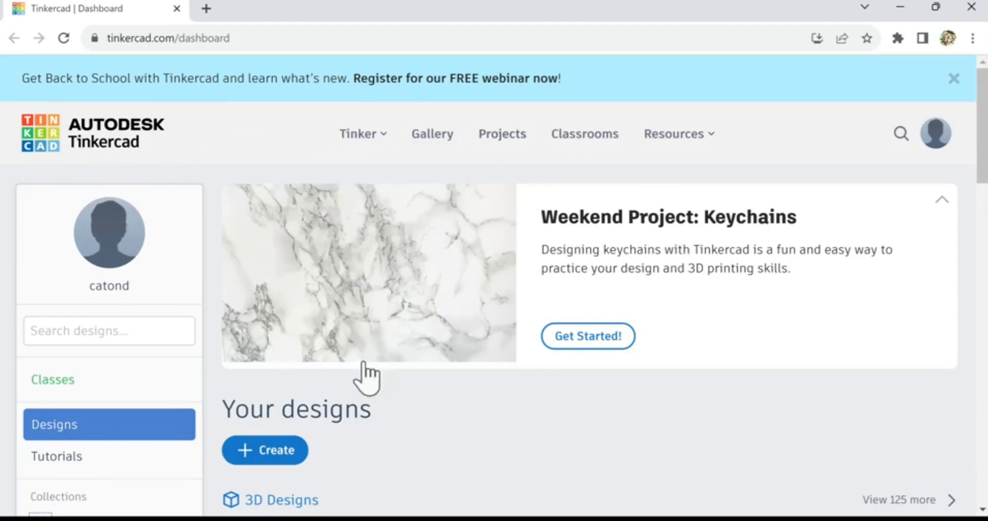
- Create a new 3D design from the Tinkercad dashboard
click(259, 458)
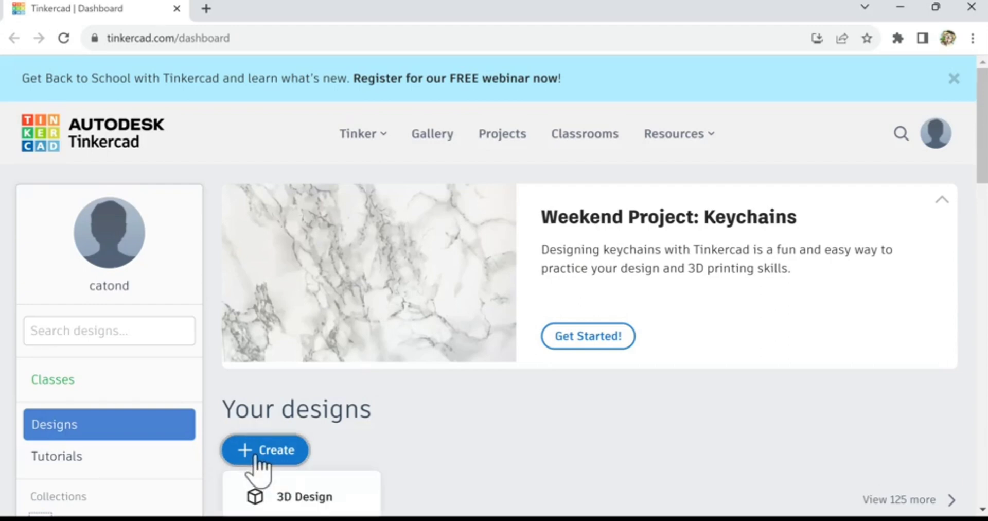
scroll(313, 504, down, 3)
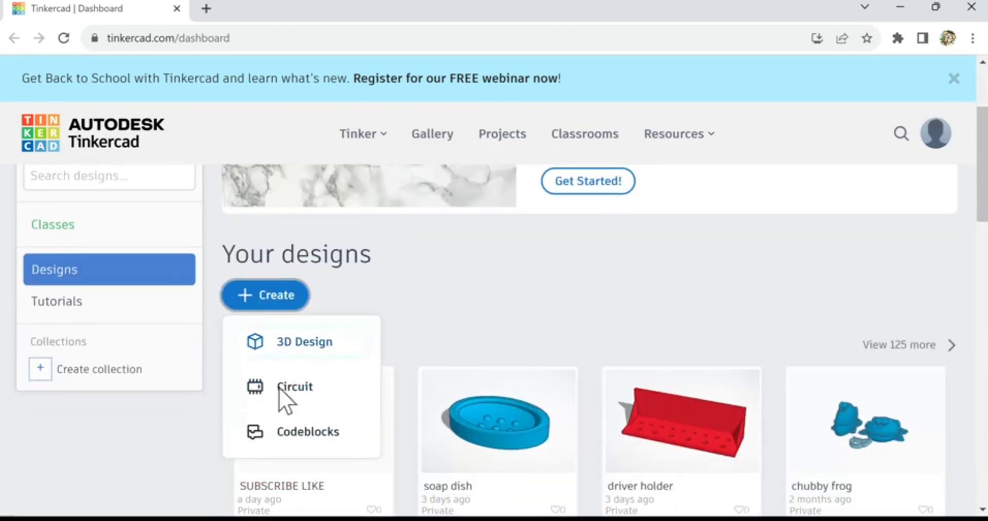
click(297, 344)
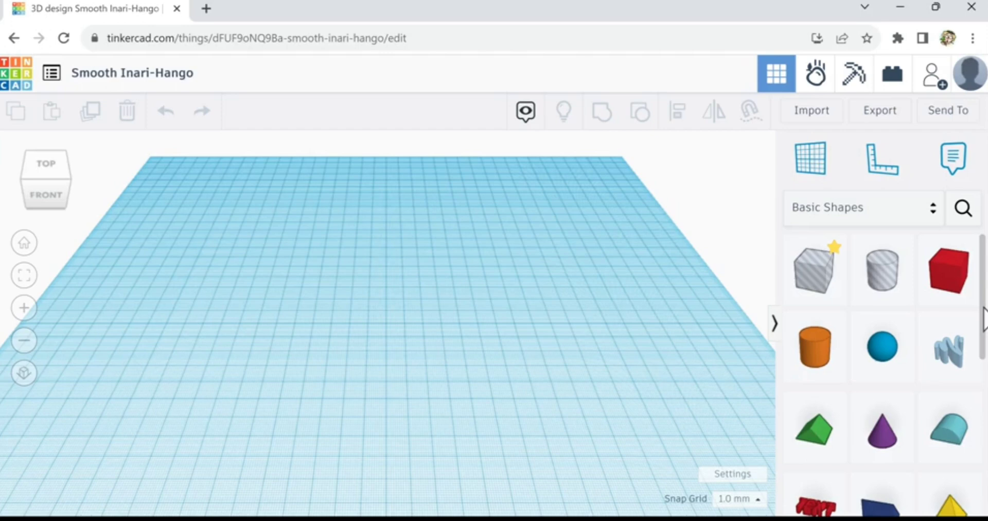
- Place a Paraboloid from the Basic Shapes near the middle of the workplane
scroll(984, 319, down, 2)
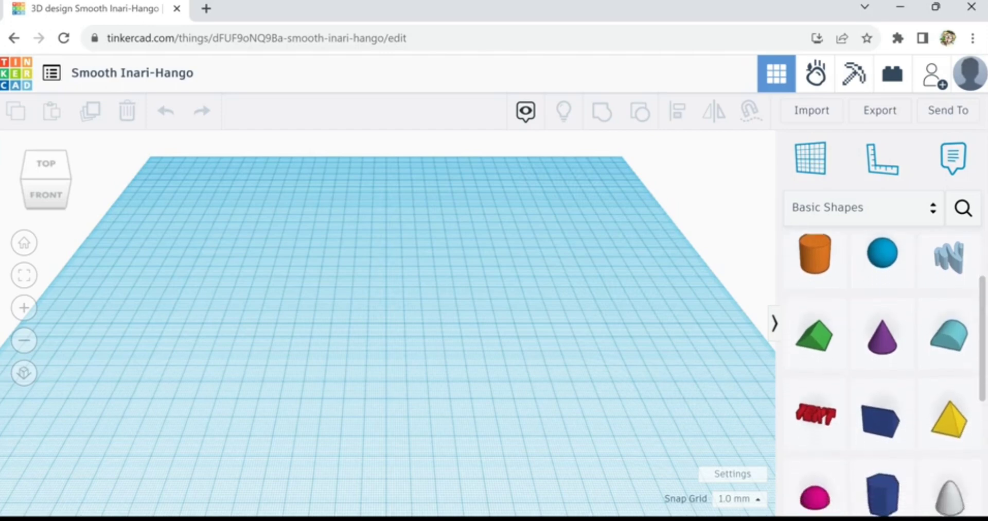
scroll(890, 376, down, 3)
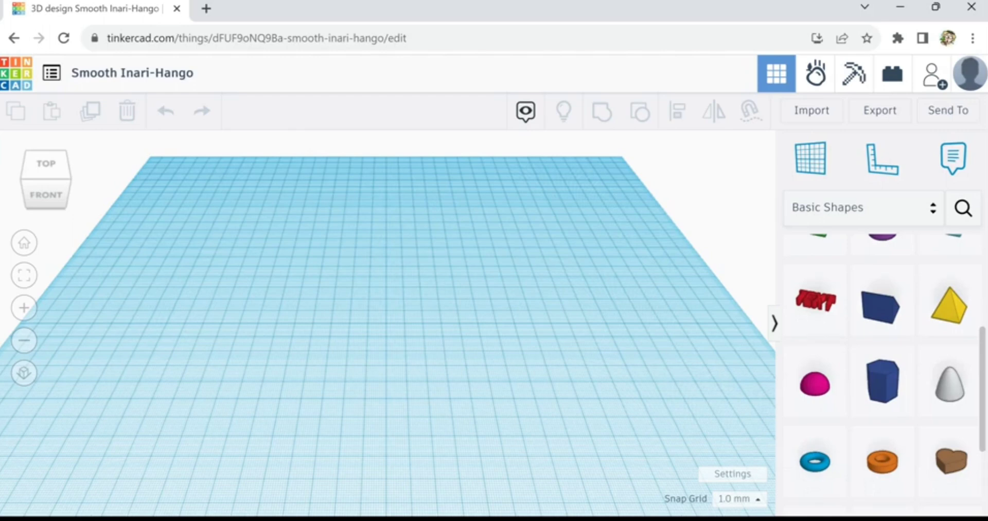
drag(955, 404, 379, 302)
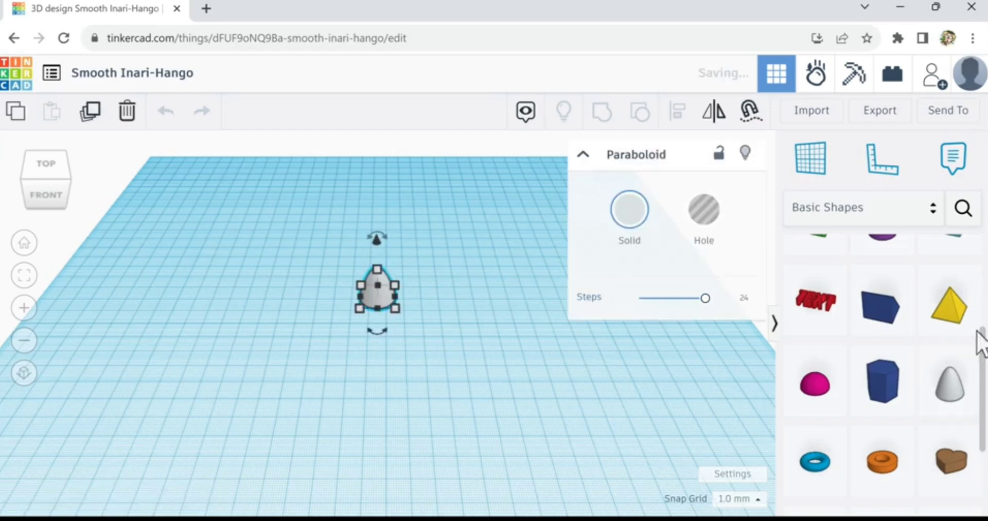
- Place a Half Sphere on the workplane beside the paraboloid
scroll(973, 308, up, 3)
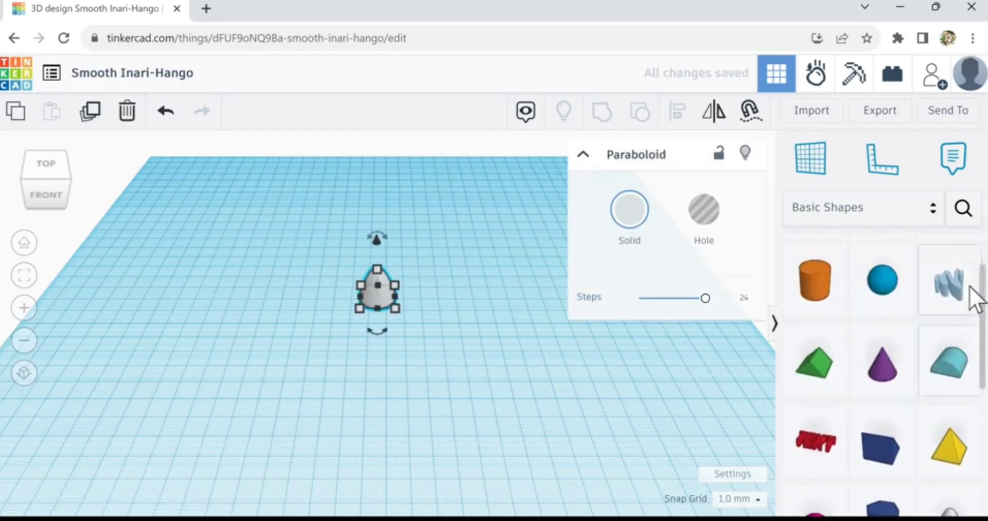
scroll(976, 332, down, 4)
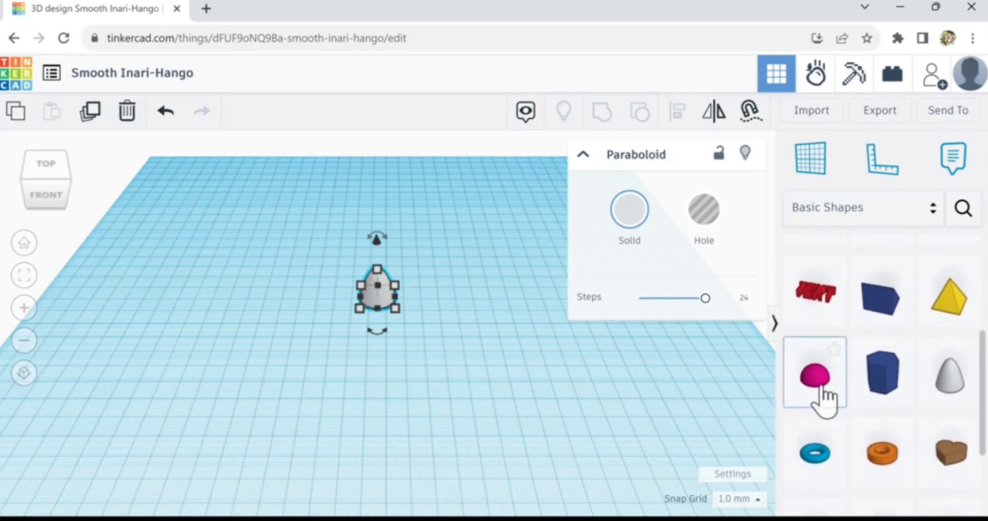
drag(823, 401, 455, 293)
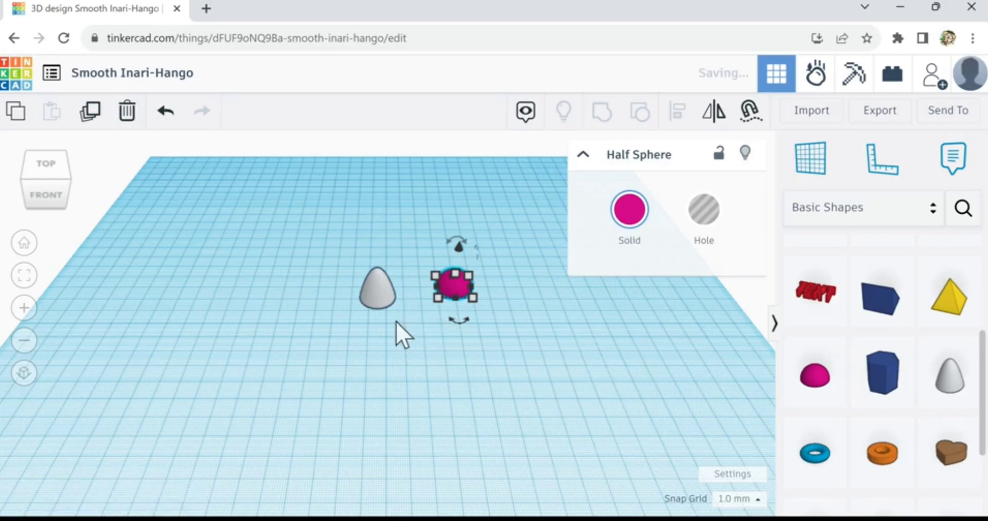
- Select the paraboloid and set its Steps to the maximum of 24
click(370, 302)
scroll(394, 307, up, 2)
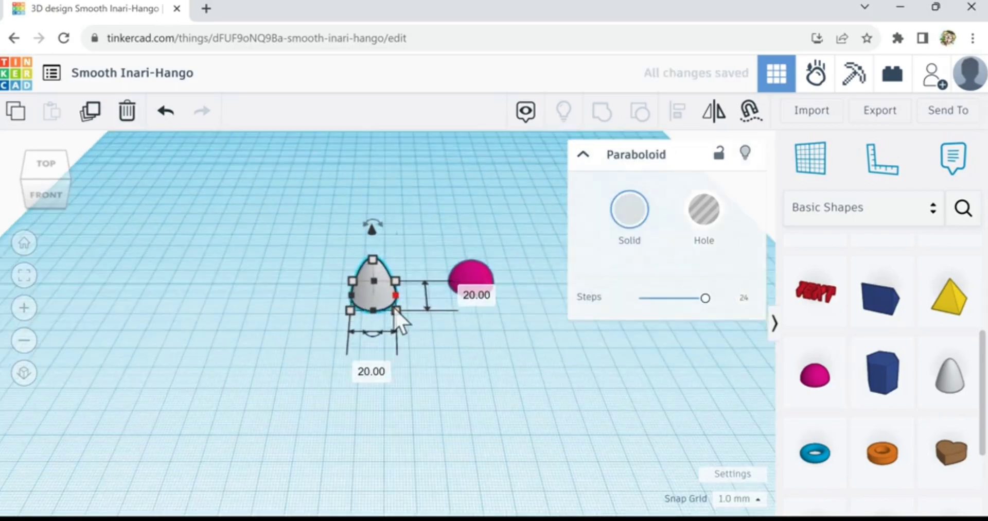
scroll(394, 308, up, 3)
scroll(354, 246, up, 2)
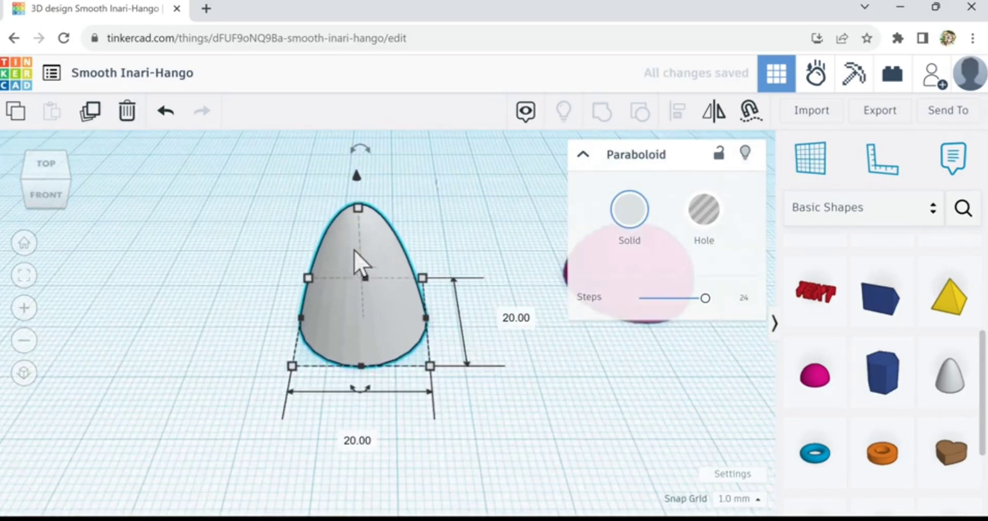
scroll(363, 299, down, 2)
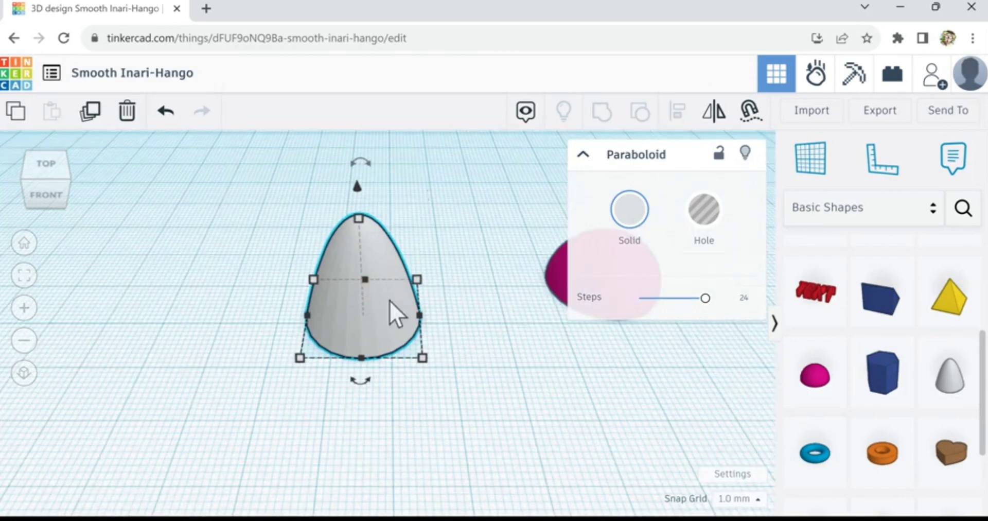
drag(703, 303, 740, 322)
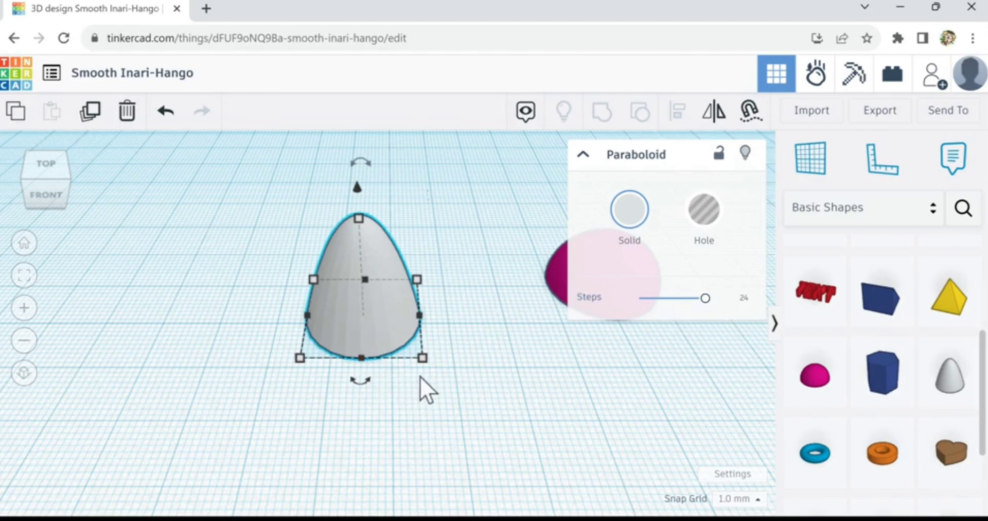
- Try resizing the paraboloid's base freely to 10 by 3 mm, and undo that resize
mouse_move(423, 369)
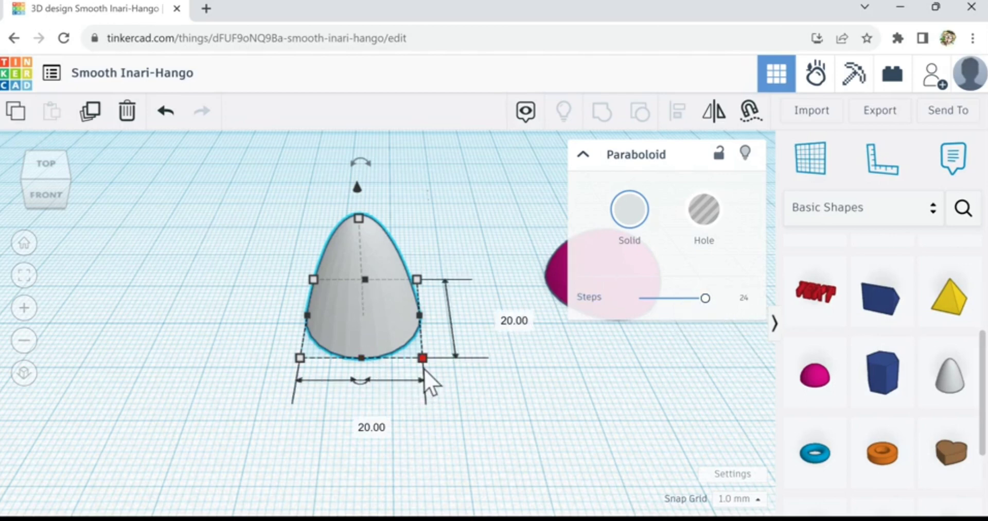
drag(434, 384, 456, 382)
drag(534, 423, 393, 356)
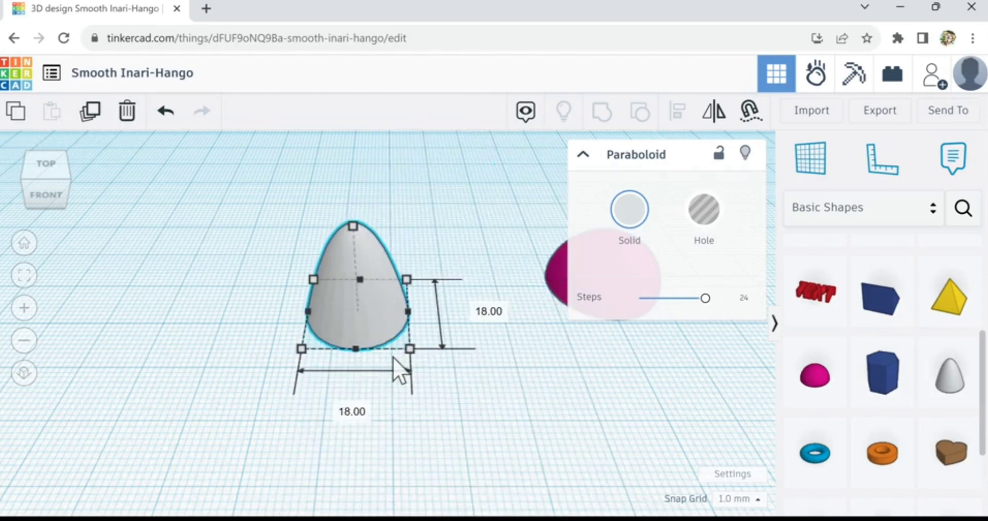
drag(518, 470, 363, 291)
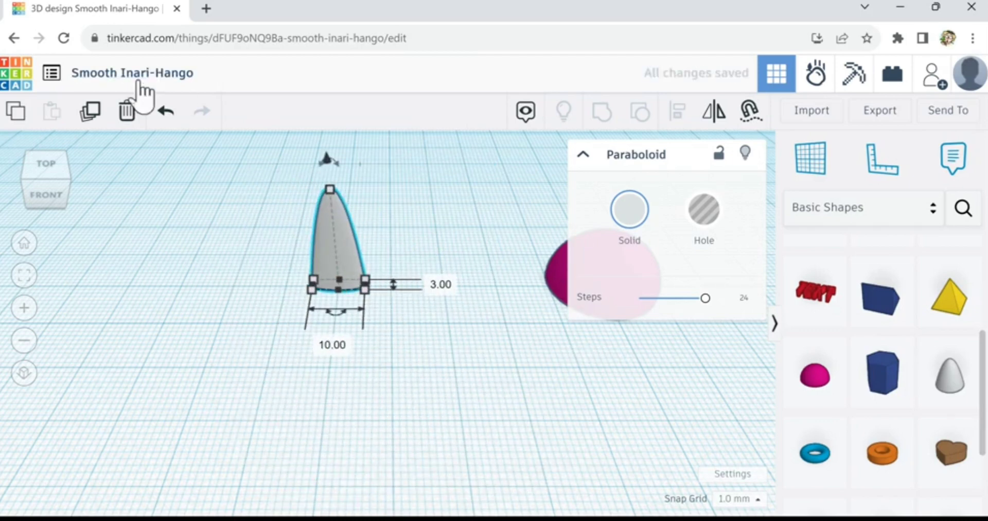
click(166, 114)
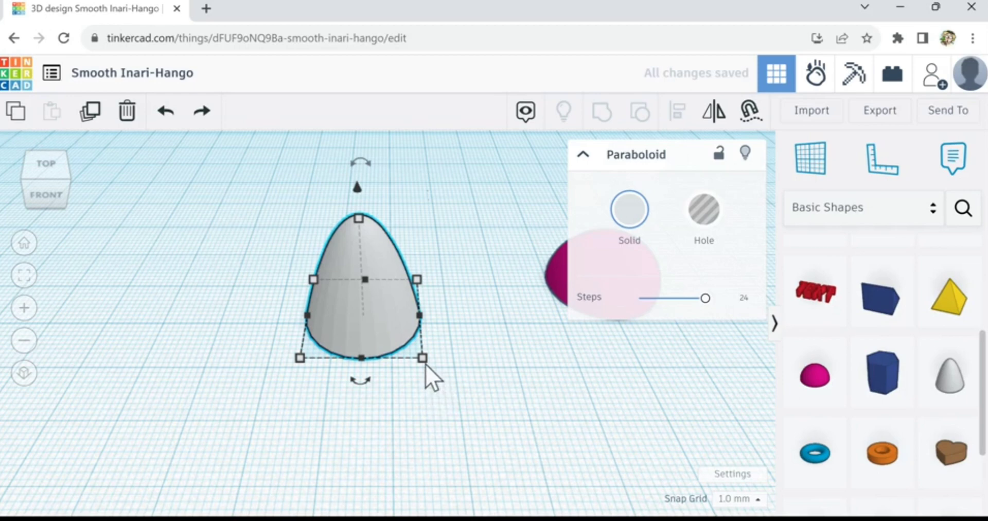
- Scale the paraboloid up to a 50 by 50 mm base and move it about 15 mm left and 11 mm back
drag(423, 360, 672, 518)
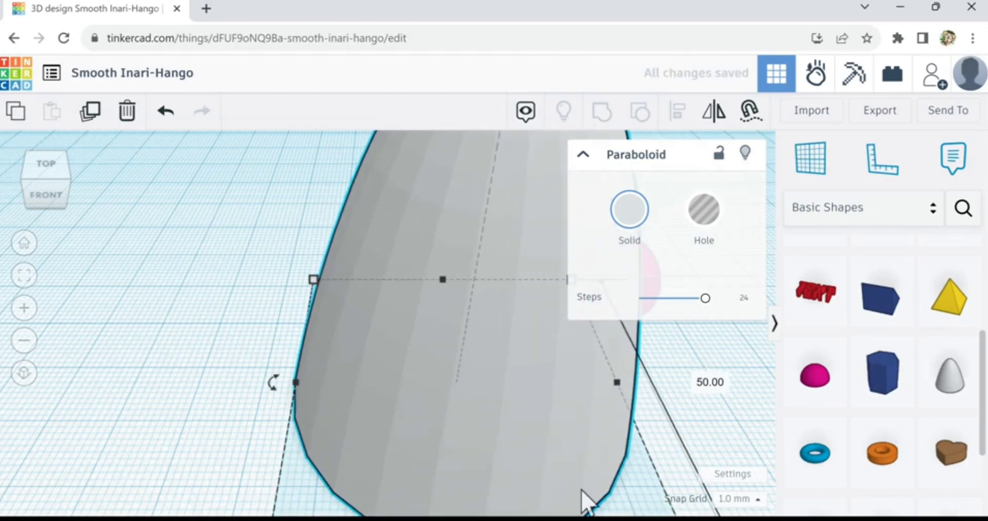
drag(502, 387, 348, 307)
scroll(273, 360, down, 10)
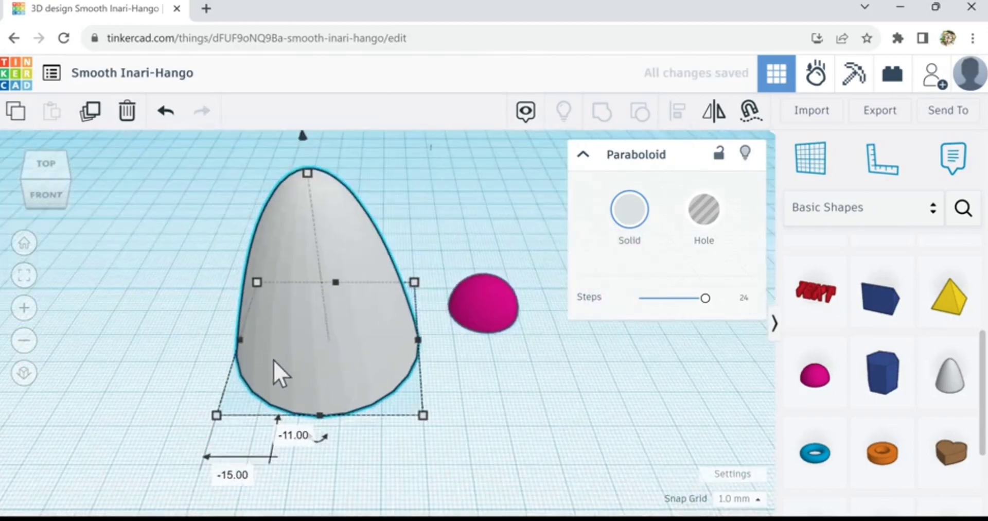
- Delete the half sphere beside the paraboloid
click(419, 321)
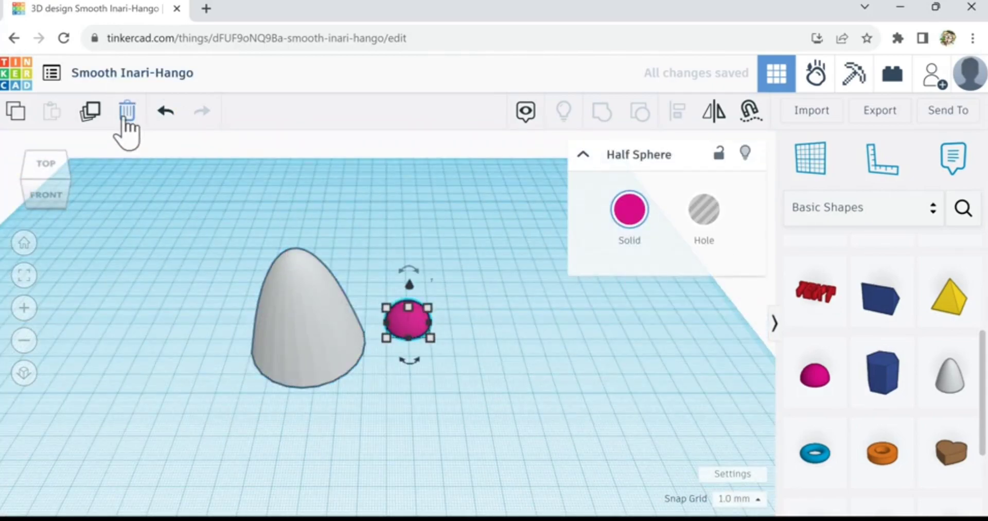
click(124, 114)
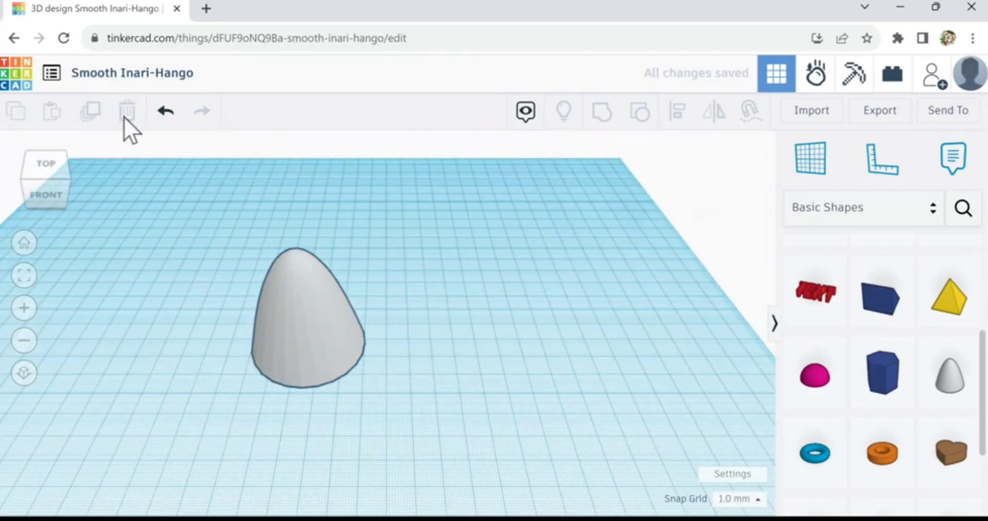
- Enlarge the paraboloid to a base of about 114 by 115 mm and move it toward the back of the workplane
click(334, 357)
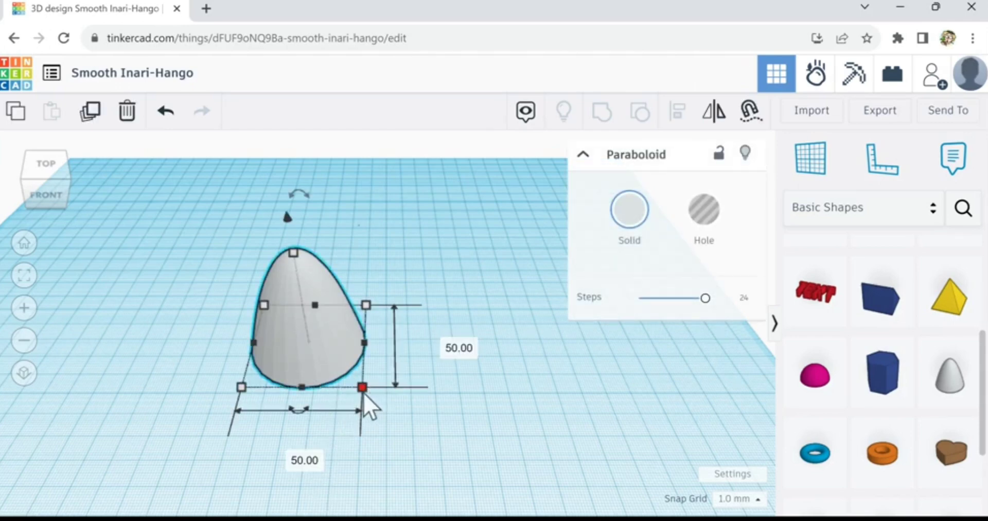
drag(363, 393, 502, 517)
drag(419, 391, 354, 250)
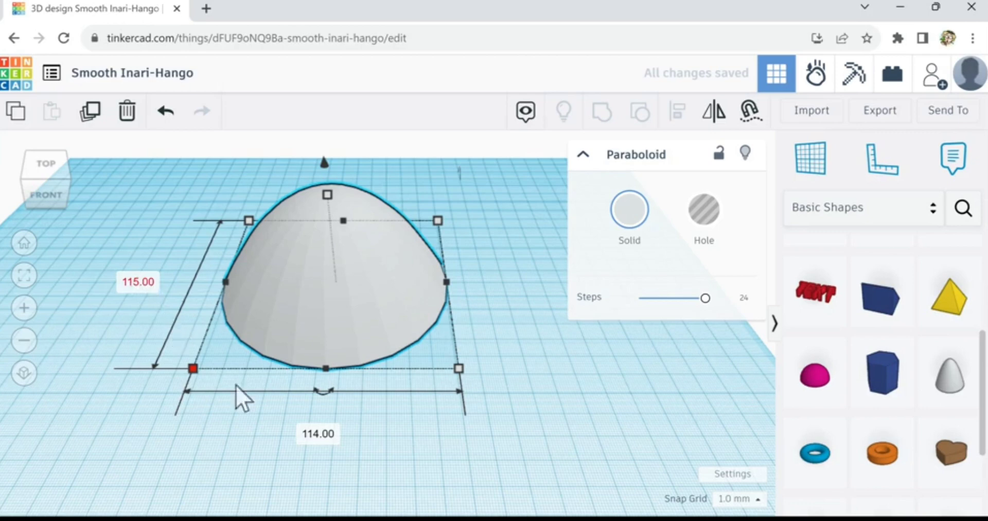
- Set both the length and the width of the paraboloid's base to 100 mm
click(181, 376)
click(265, 334)
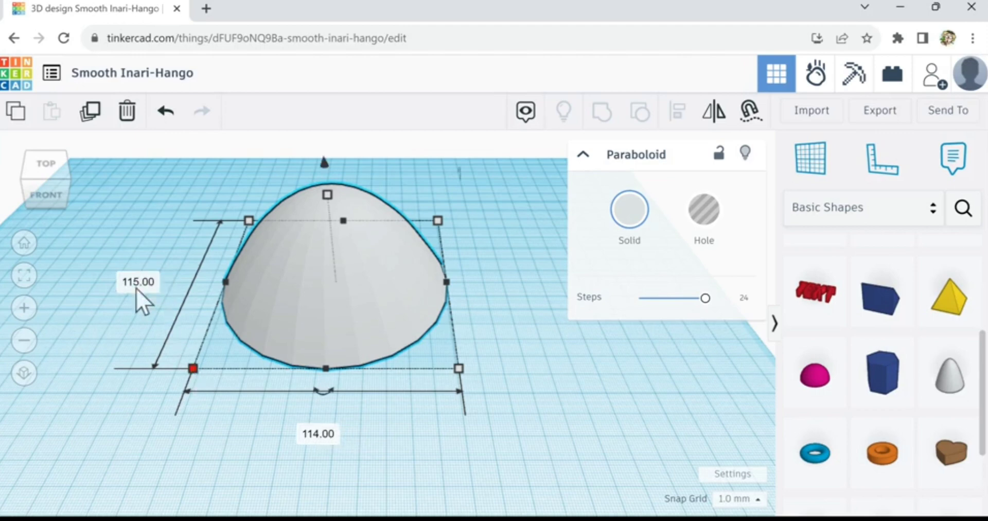
click(189, 355)
text(100)
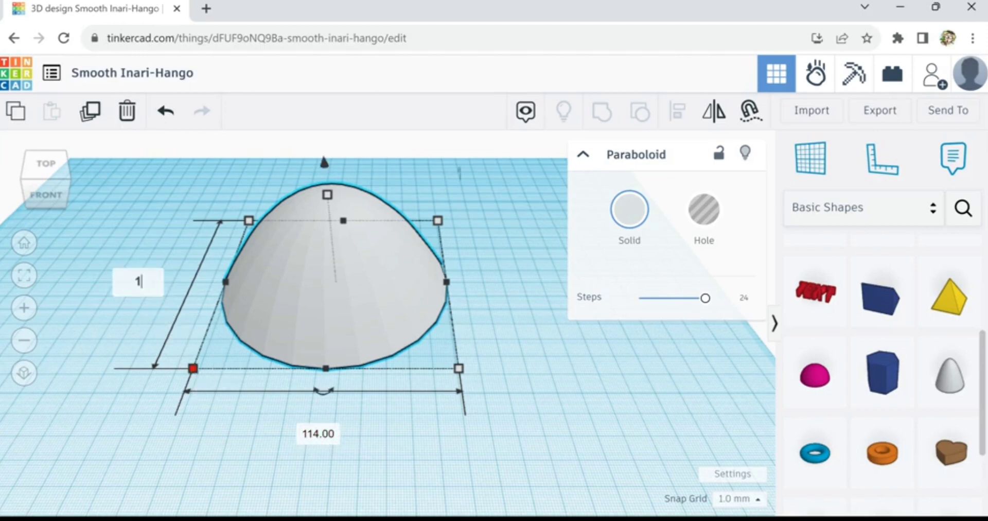
click(319, 441)
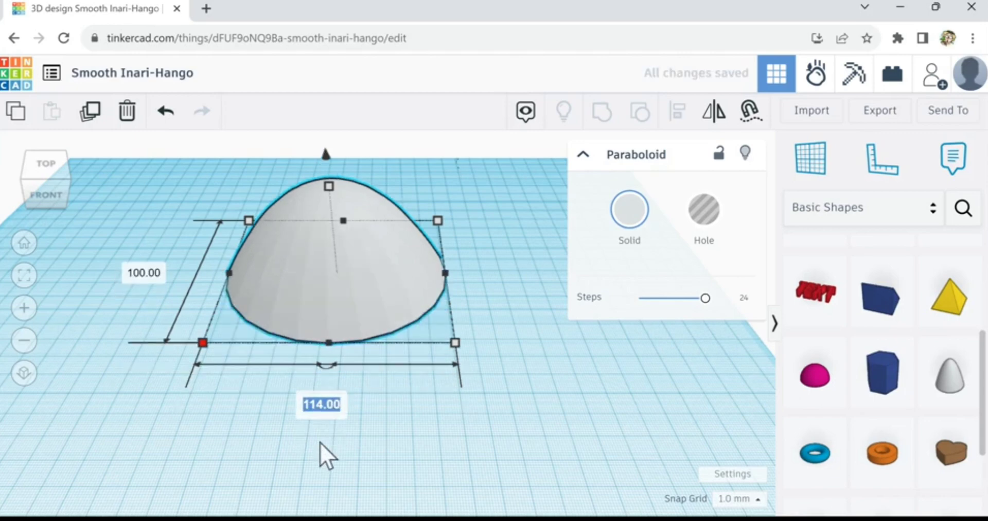
text(100)
key(Return)
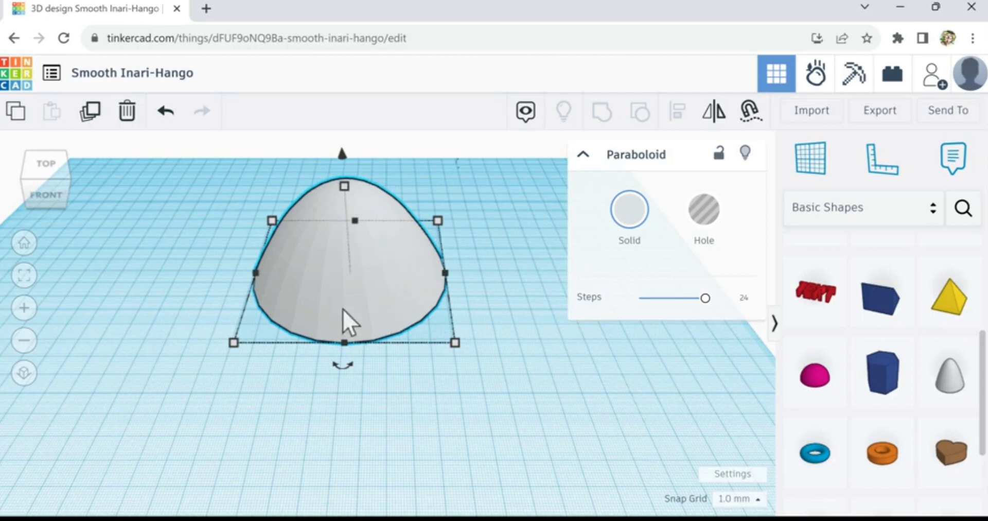
- Move the paraboloid toward the front of the workplane and rotate it 180 degrees so it stands upside down
drag(335, 278, 341, 335)
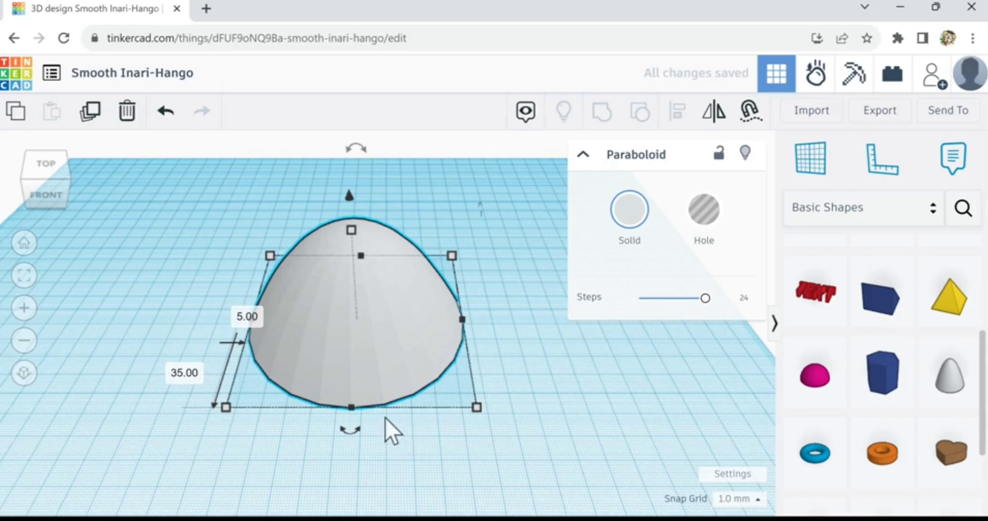
drag(356, 151, 364, 153)
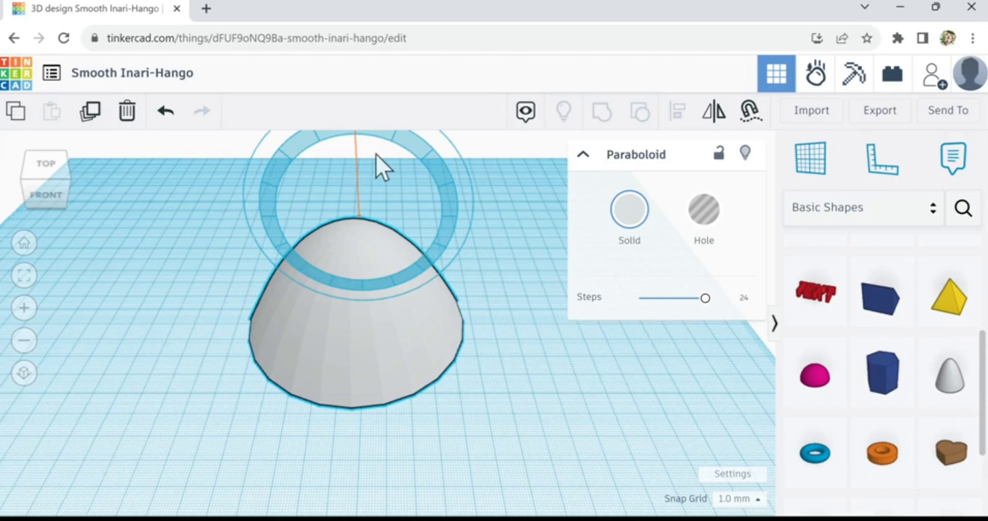
drag(378, 155, 421, 192)
drag(421, 219, 370, 255)
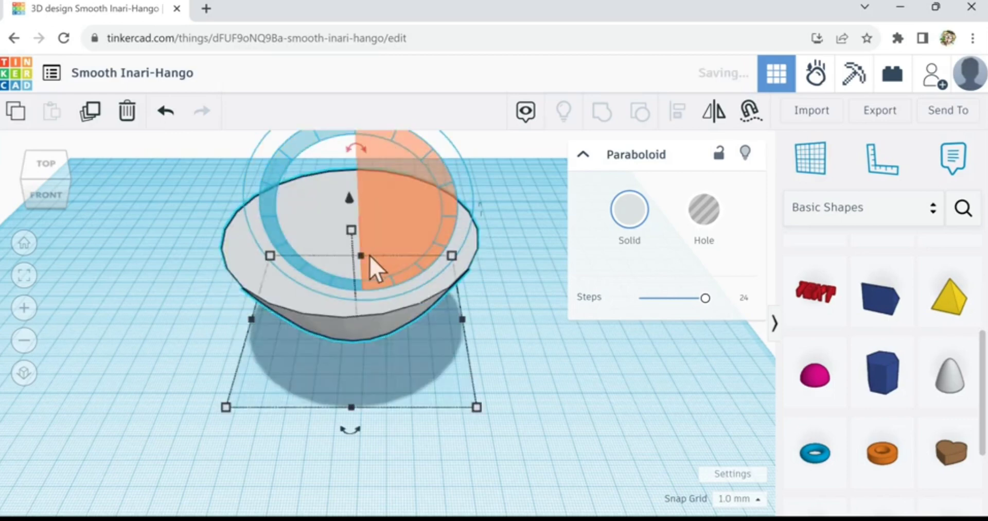
click(529, 360)
drag(358, 310, 329, 318)
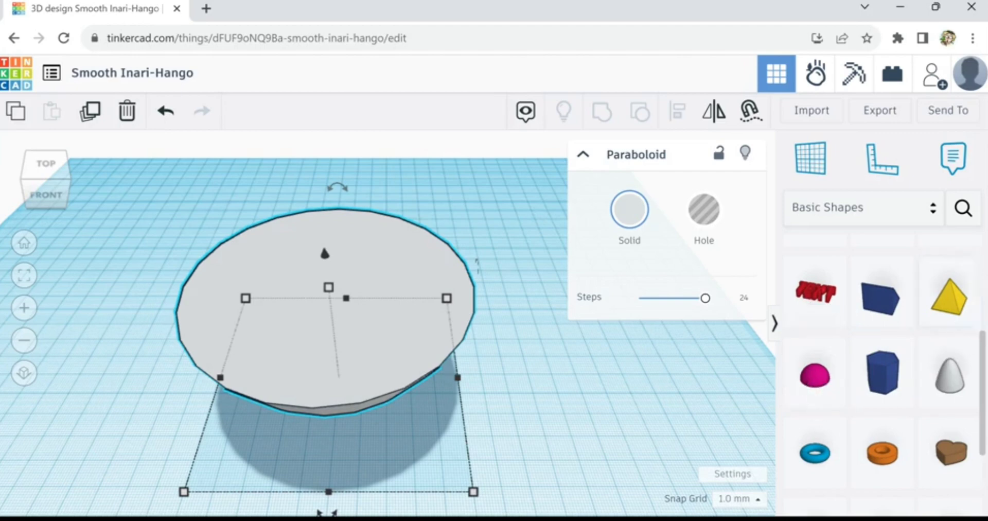
- Place a solid Cylinder to the right of the inverted paraboloid and set its Sides to 64
drag(982, 370, 984, 248)
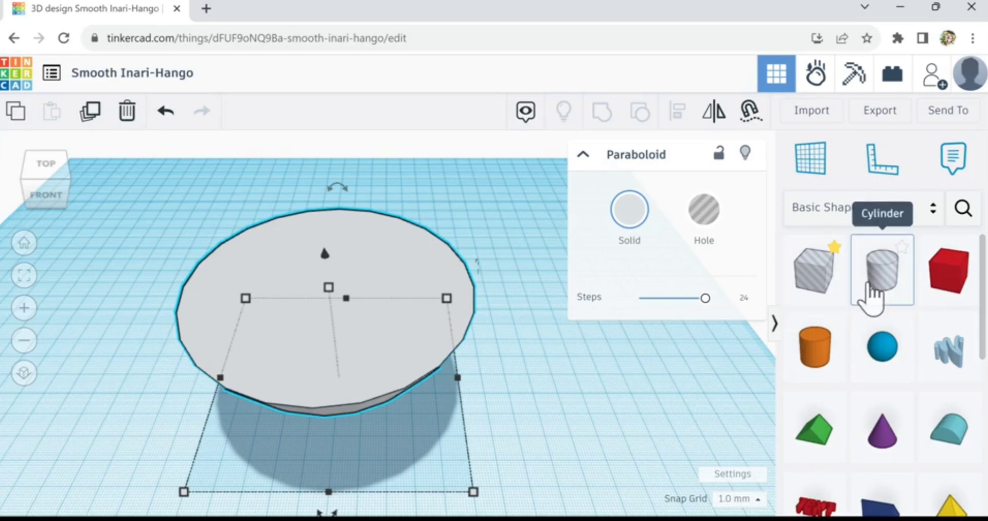
click(825, 372)
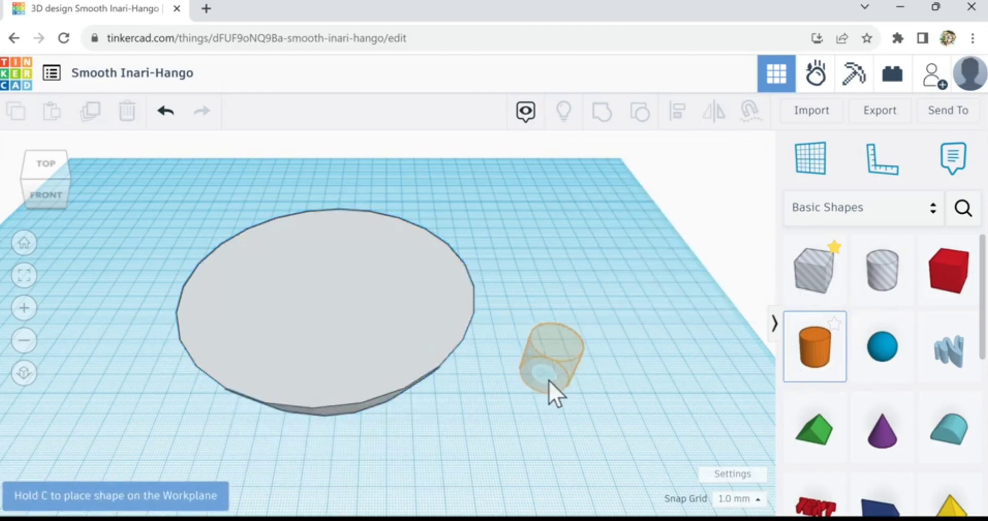
click(549, 381)
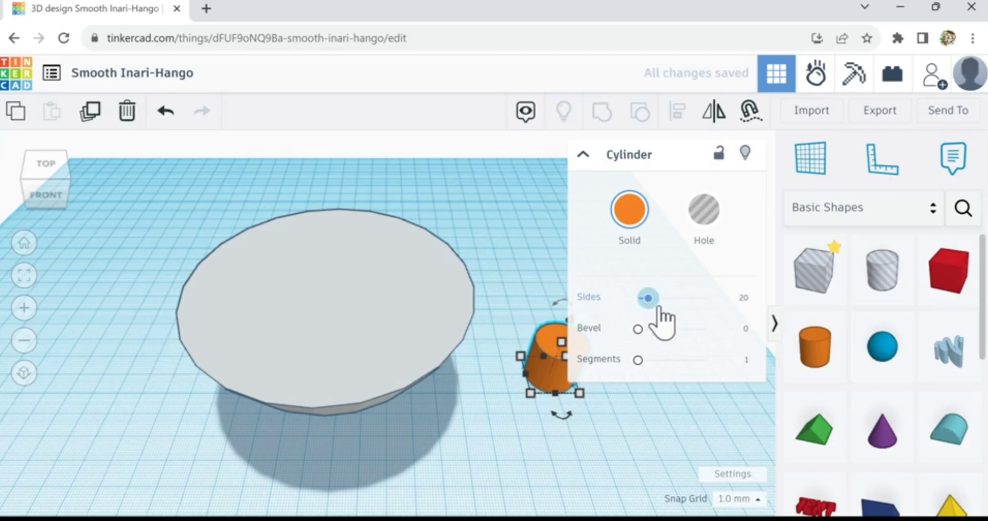
drag(656, 309, 735, 311)
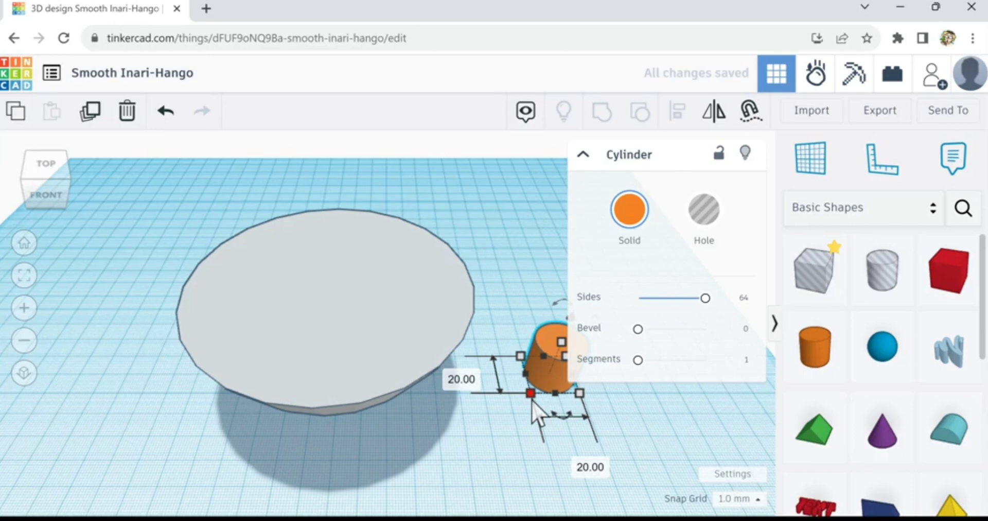
- Enlarge the cylinder to slightly less than the paraboloid's top diameter and centre it over the paraboloid
drag(532, 400, 405, 518)
drag(556, 447, 308, 379)
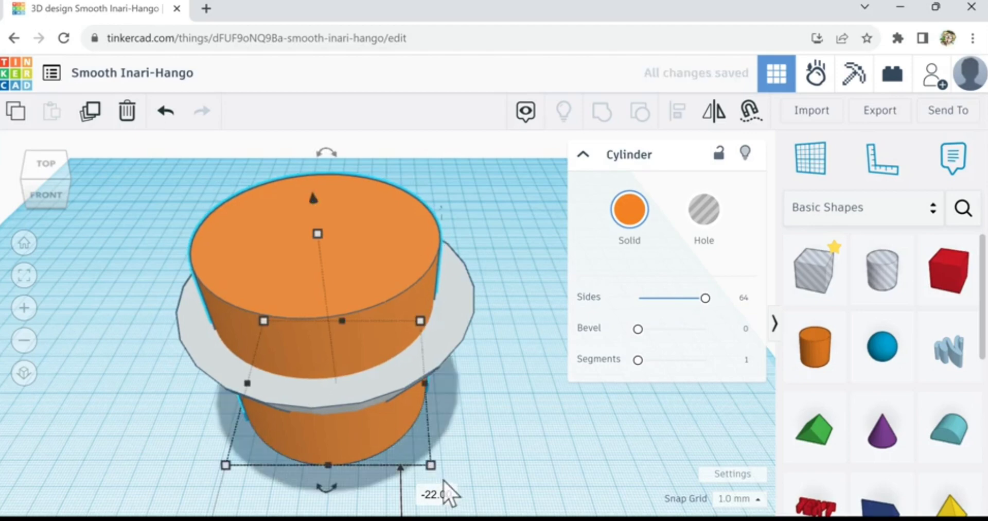
drag(432, 465, 455, 485)
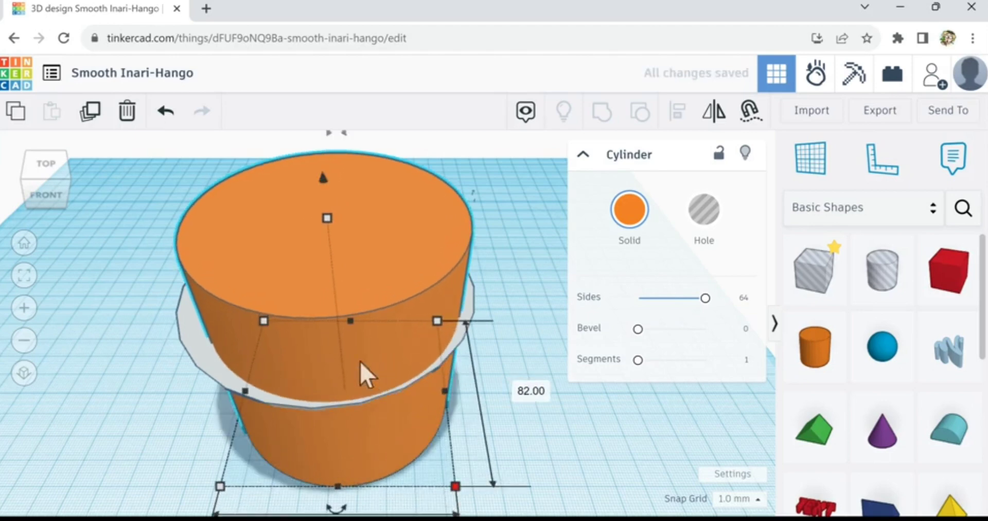
drag(359, 361, 342, 334)
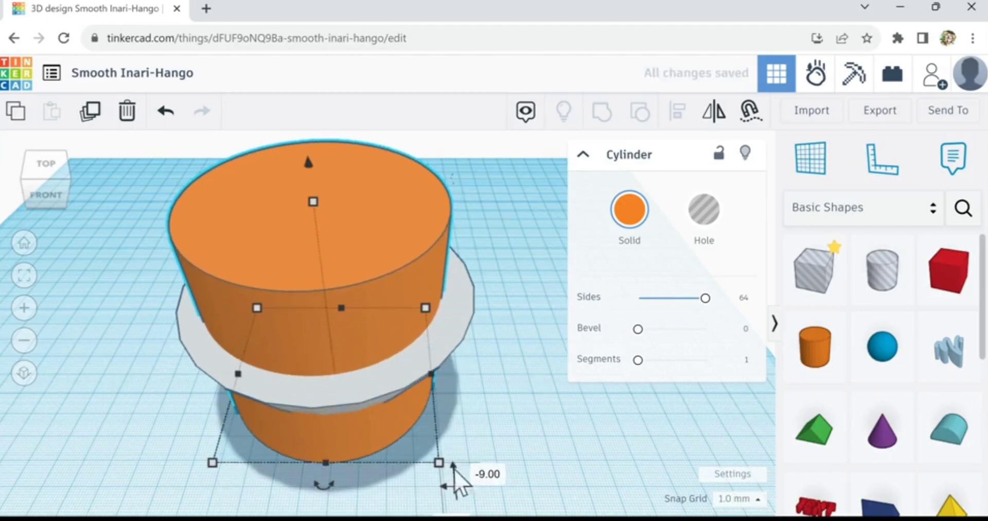
drag(440, 464, 470, 489)
drag(384, 345, 364, 327)
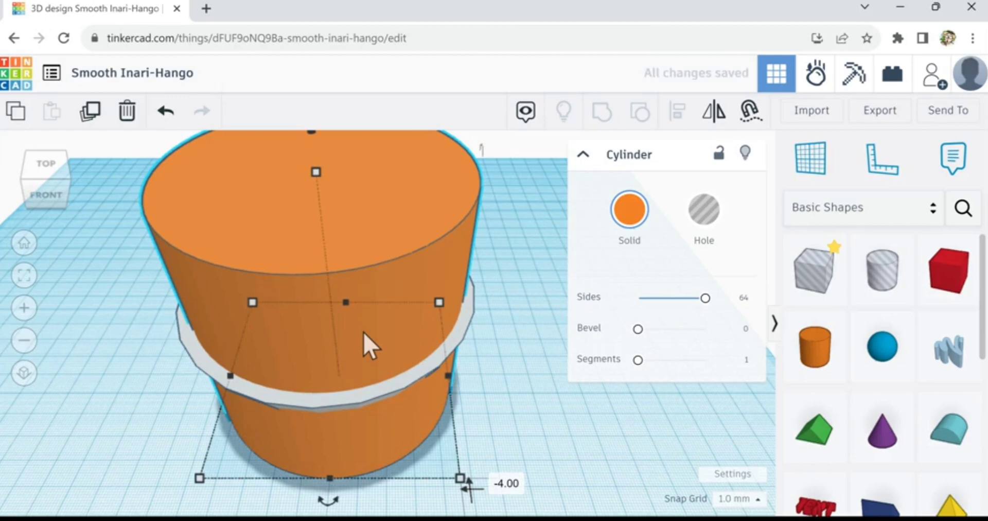
- Raise the cylinder until its base clears the paraboloid's flat top and turn it into a hole
key(ctrl+Up)
key(ctrl+Up)
key(ctrl+Up)
key(ctrl+Up)
key(ctrl+Up)
key(ctrl+Up)
key(ctrl+Up)
key(ctrl+Up)
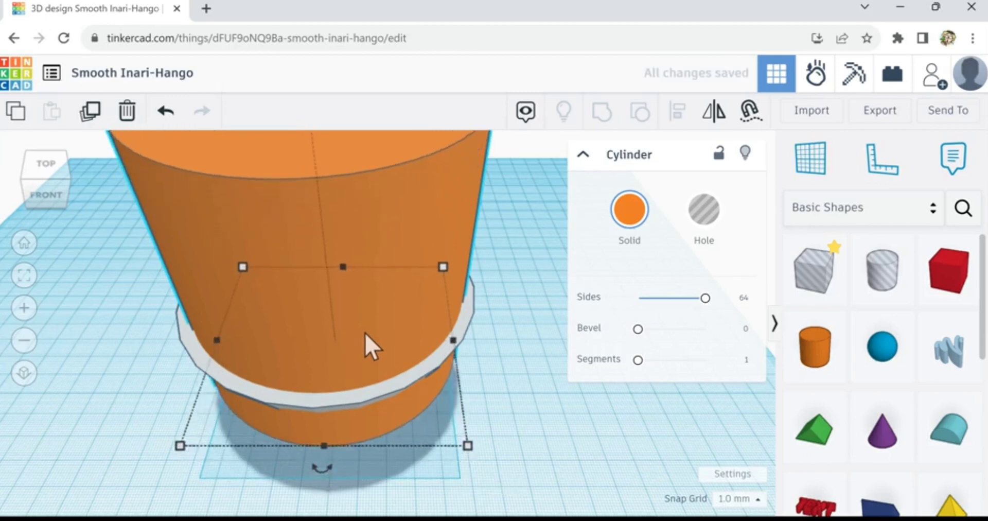
key(ctrl+Up)
key(ctrl+Up)
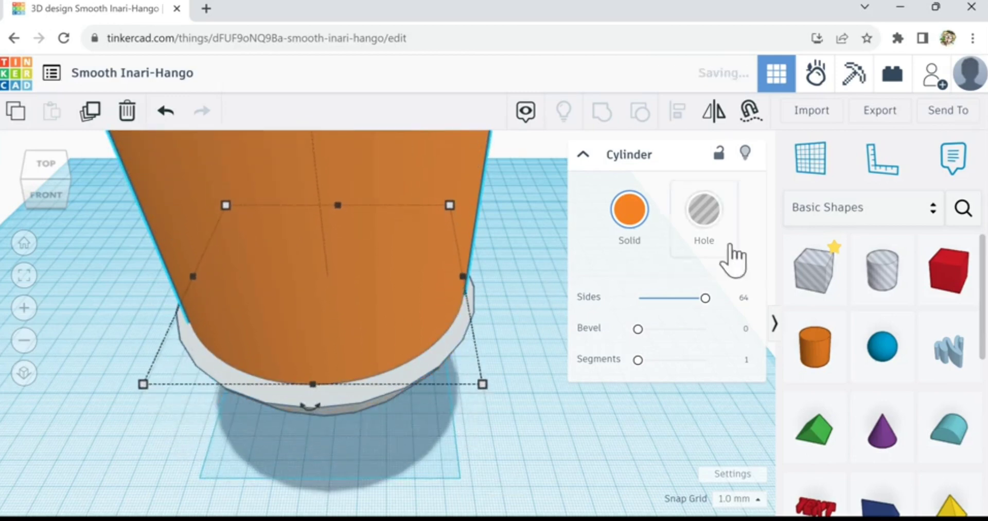
click(703, 218)
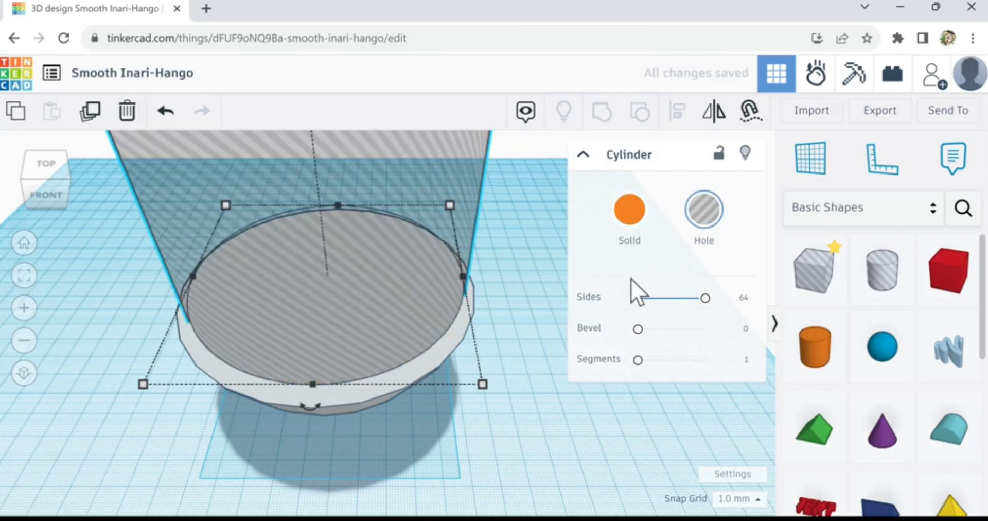
- Lower the cylinder hole slightly into the paraboloid's flat top and shorten its height to 30 mm
key(ctrl+Down)
key(ctrl+Down)
key(ctrl+Down)
key(ctrl+Down)
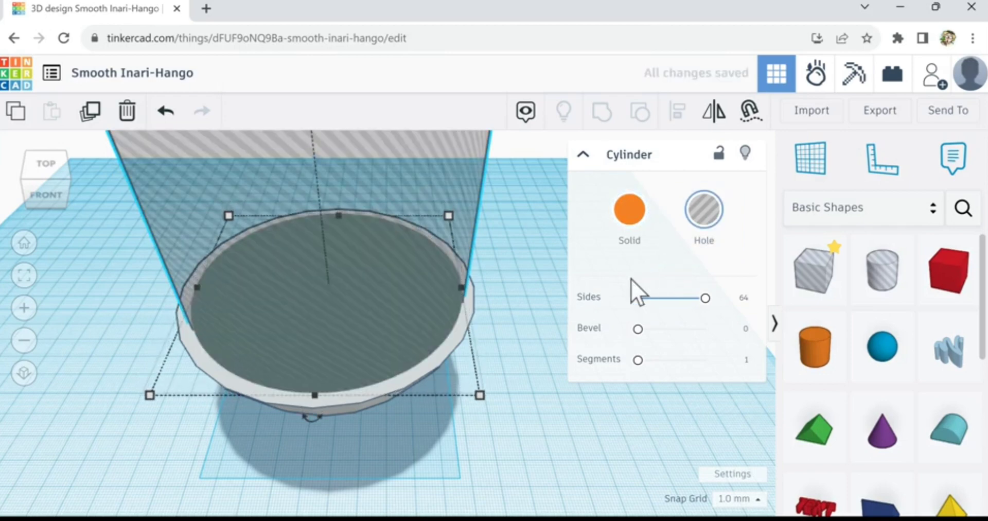
key(ctrl+Down)
key(ctrl+Down)
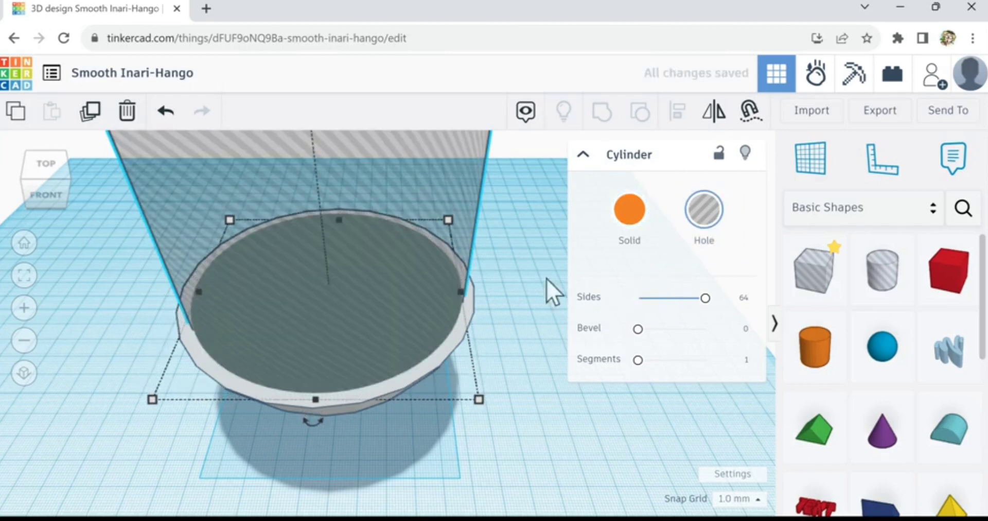
scroll(527, 285, down, 5)
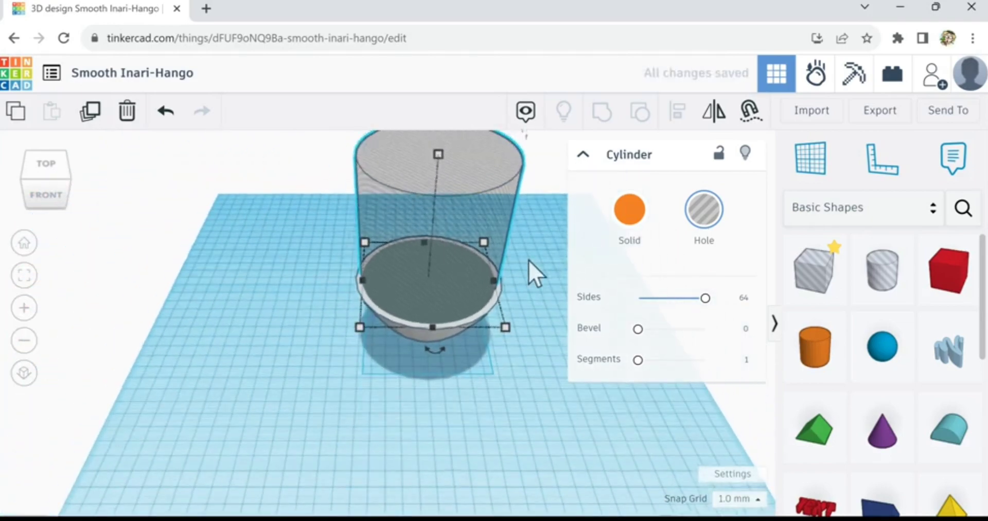
drag(436, 158, 447, 250)
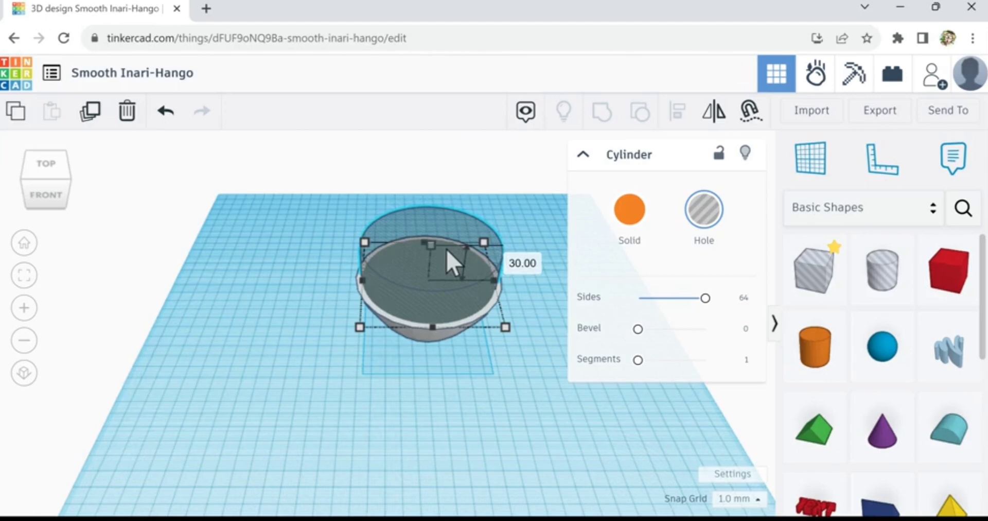
scroll(446, 274, up, 5)
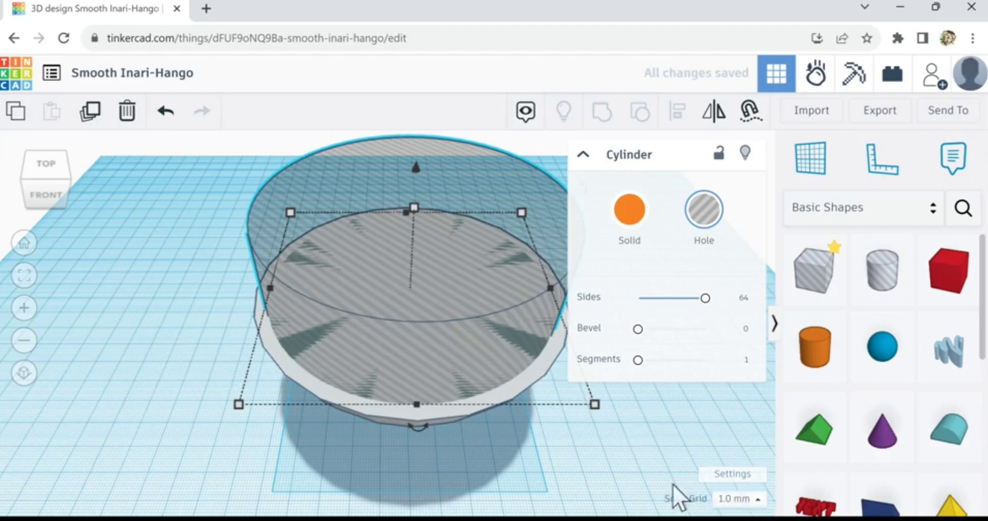
click(757, 503)
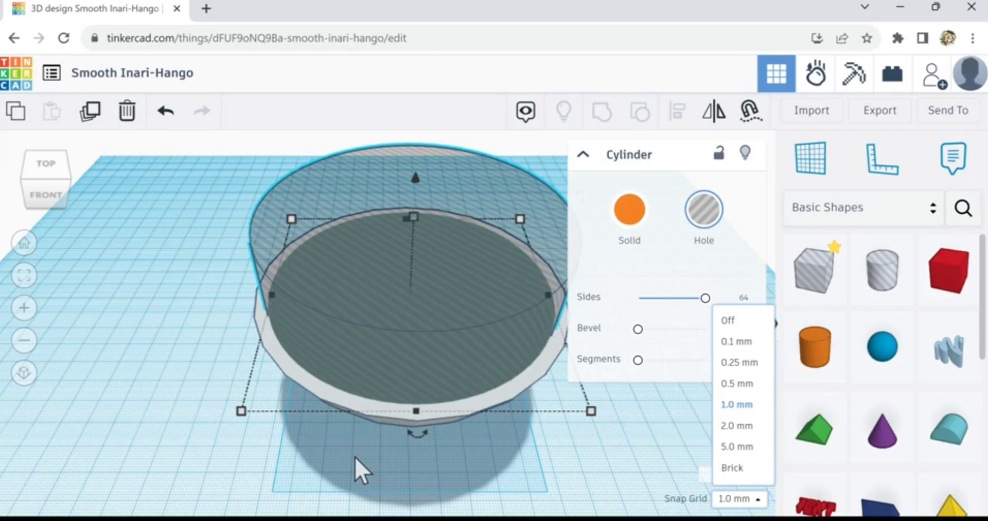
click(183, 297)
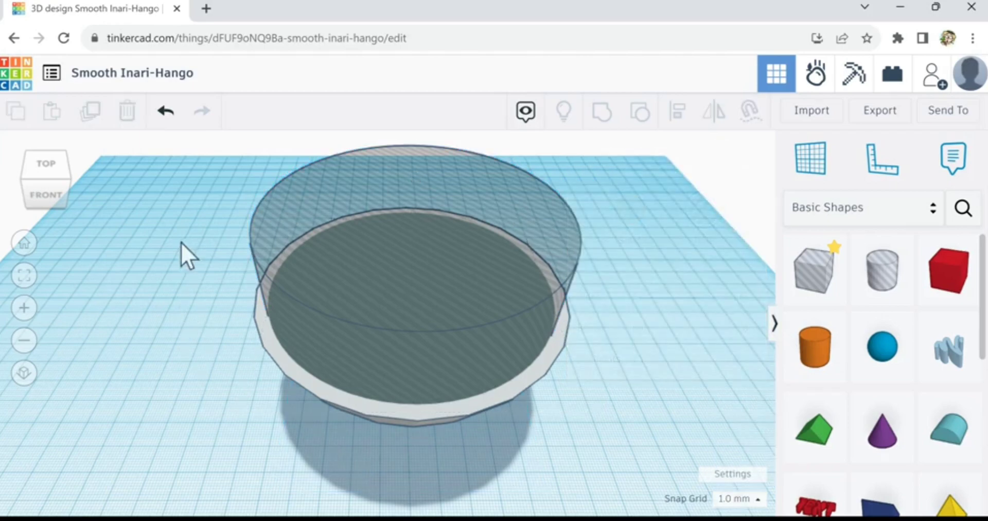
mouse_move(180, 243)
right_down()
mouse_move(177, 297)
mouse_move(186, 246)
mouse_move(195, 248)
right_up()
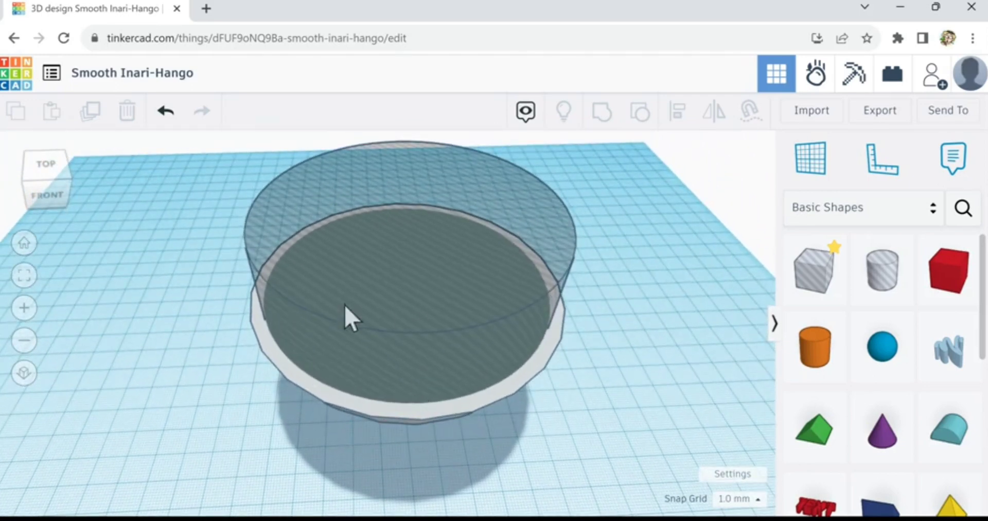
drag(170, 246, 334, 364)
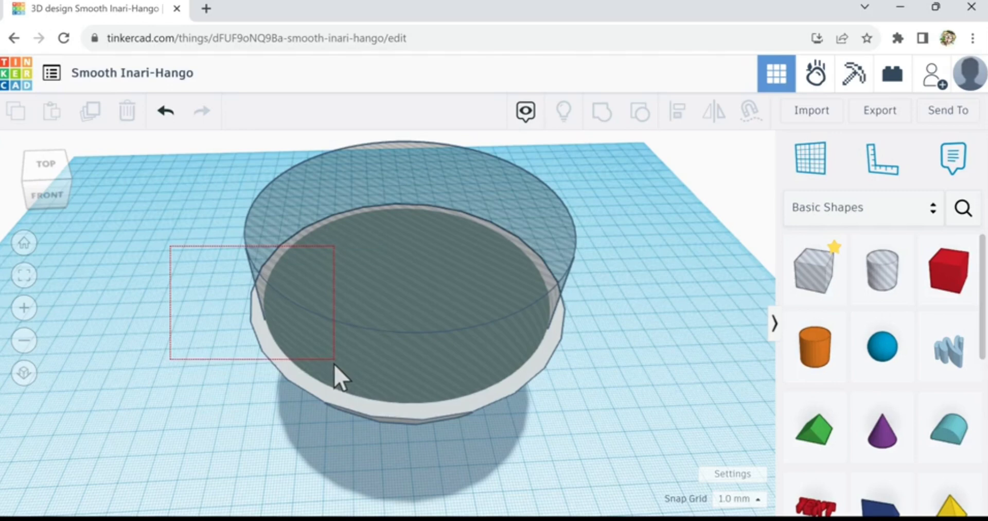
drag(334, 364, 333, 363)
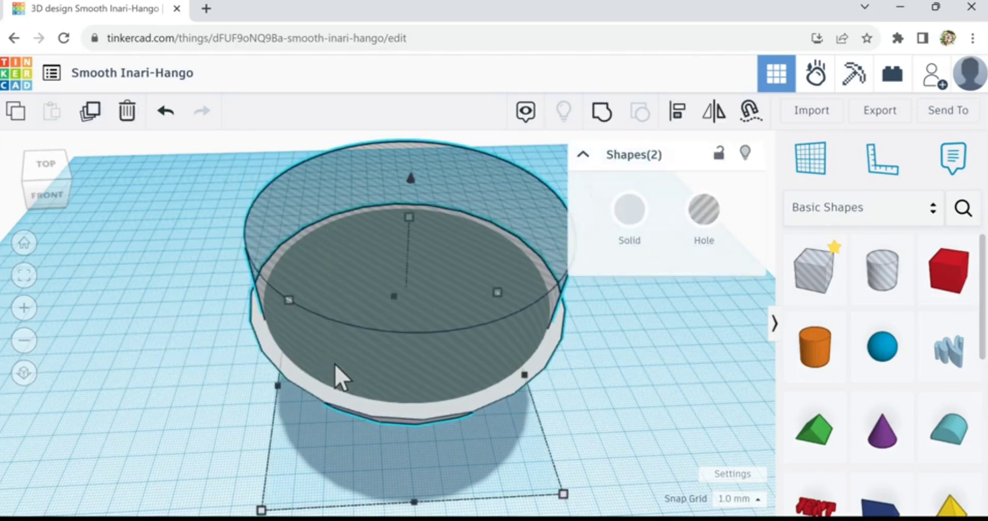
click(188, 367)
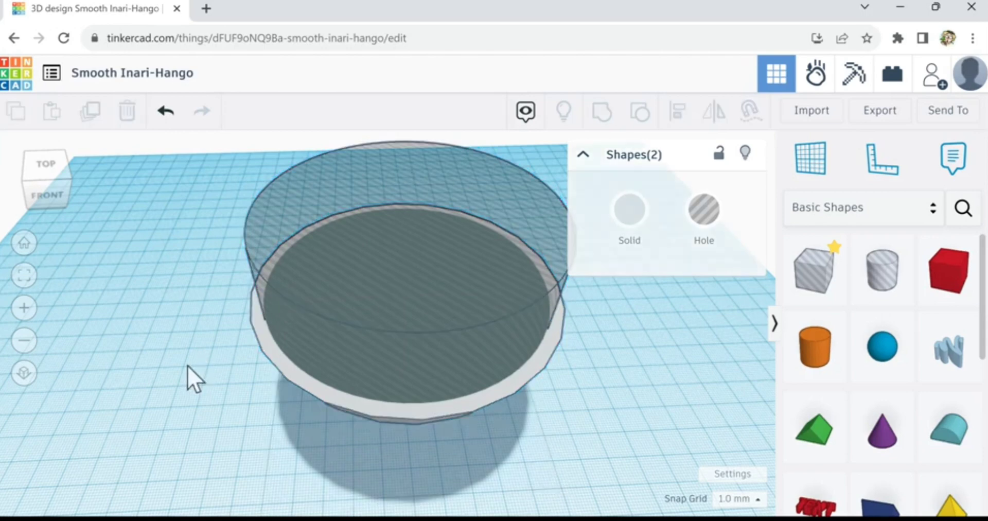
- Group the cylinder hole with the paraboloid to cut a shallow round recess into its flat top
click(298, 205)
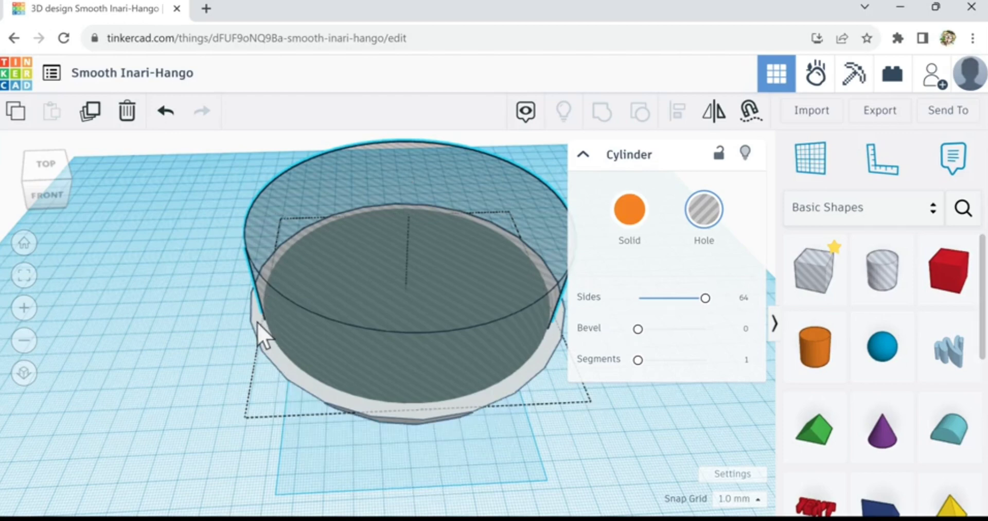
shift+click(258, 332)
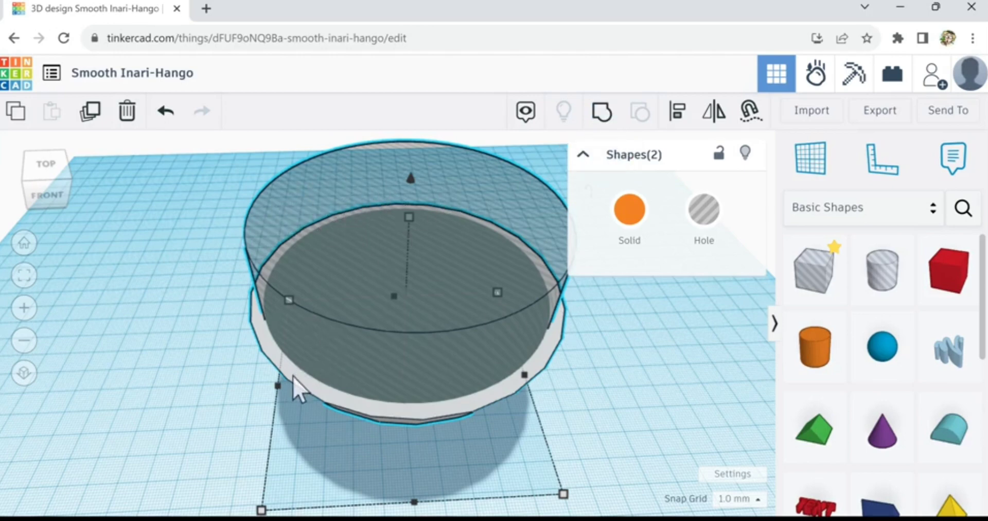
click(605, 123)
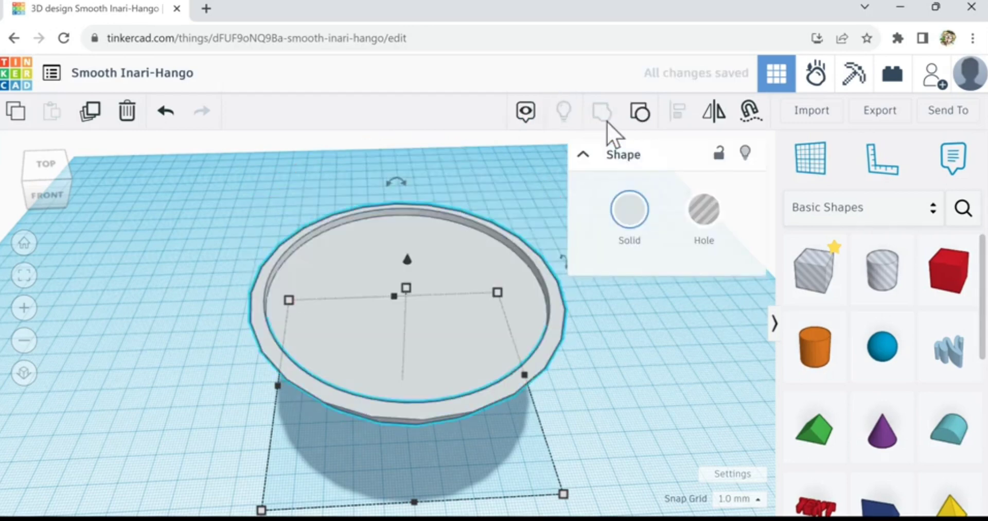
- Place a solid Torus beside the dish, enlarge its base to about 173 mm square, and set its Sides to 24
right_drag(528, 260, 492, 388)
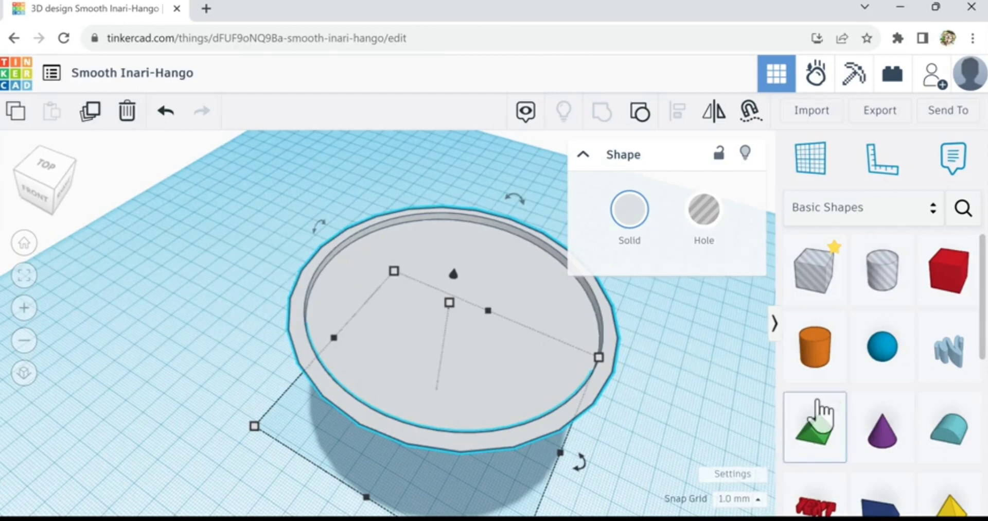
scroll(959, 342, down, 4)
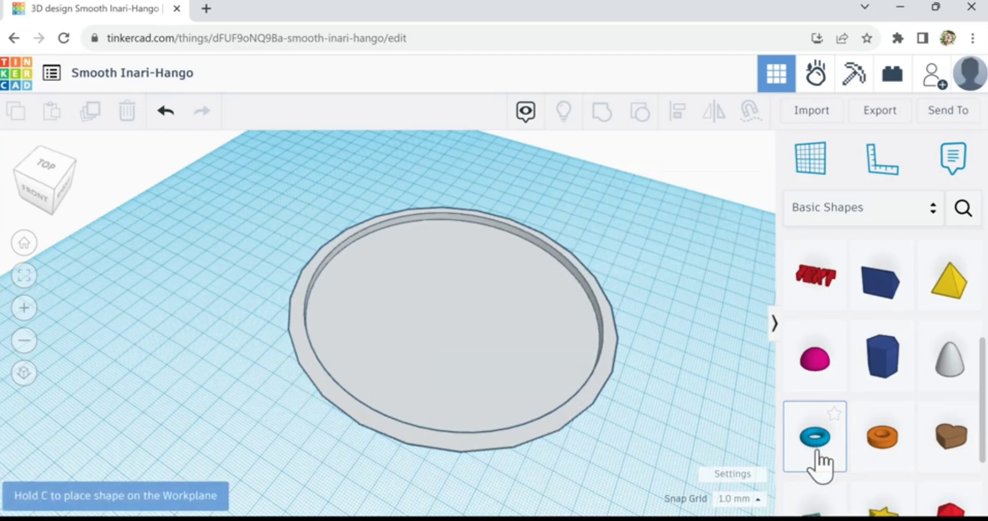
drag(818, 453, 214, 321)
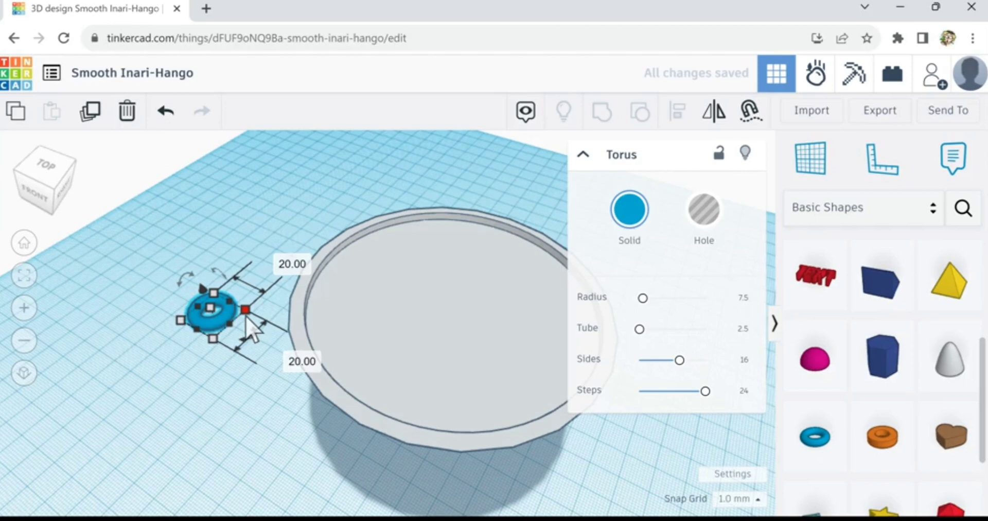
drag(250, 316, 614, 388)
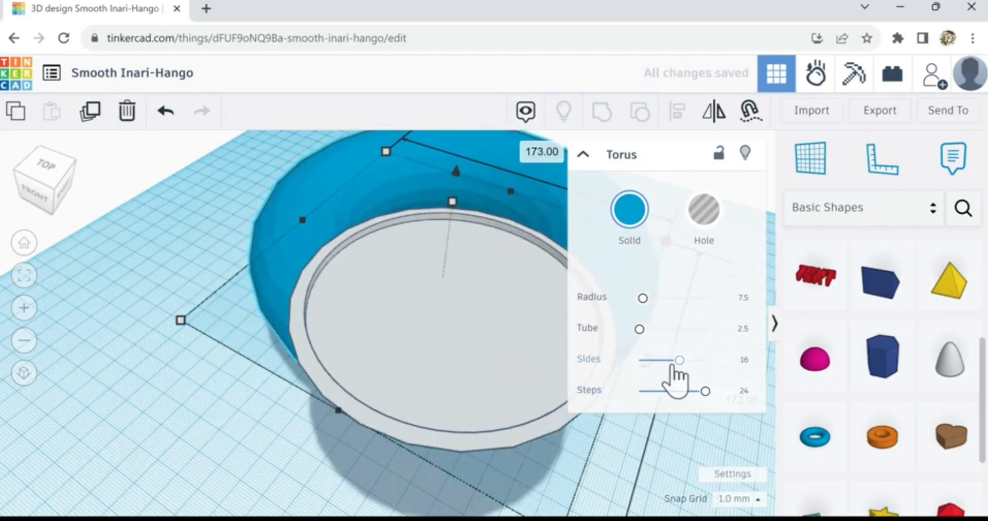
drag(674, 368, 720, 372)
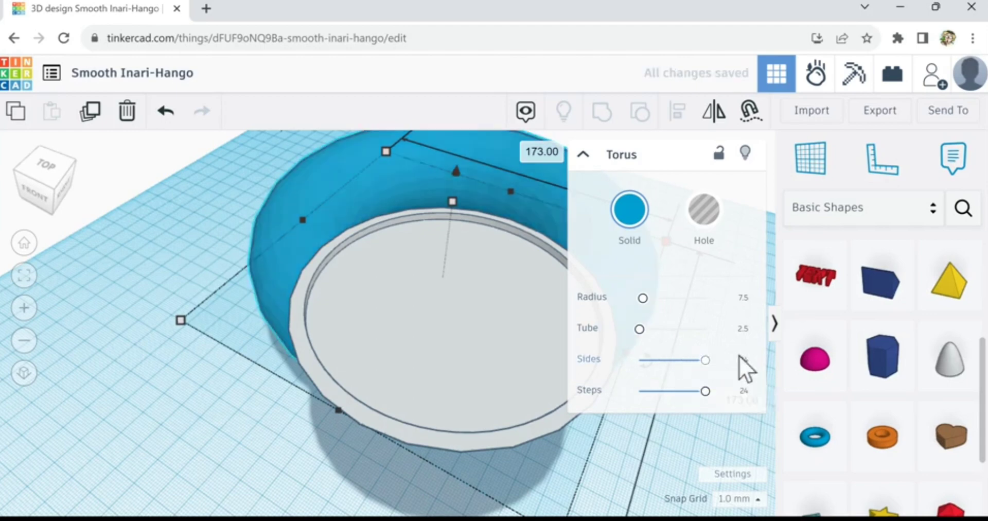
- Reduce the torus's Tube to 0.674, then resize and position the ring to fit over the dish's rim
mouse_move(640, 328)
mouse_down()
mouse_move(660, 332)
mouse_move(643, 341)
mouse_up()
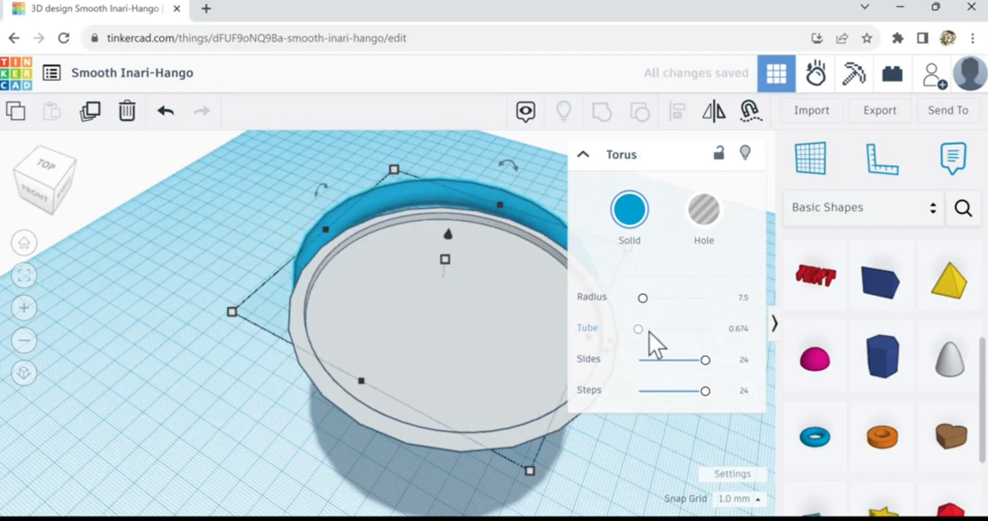
drag(409, 205, 411, 249)
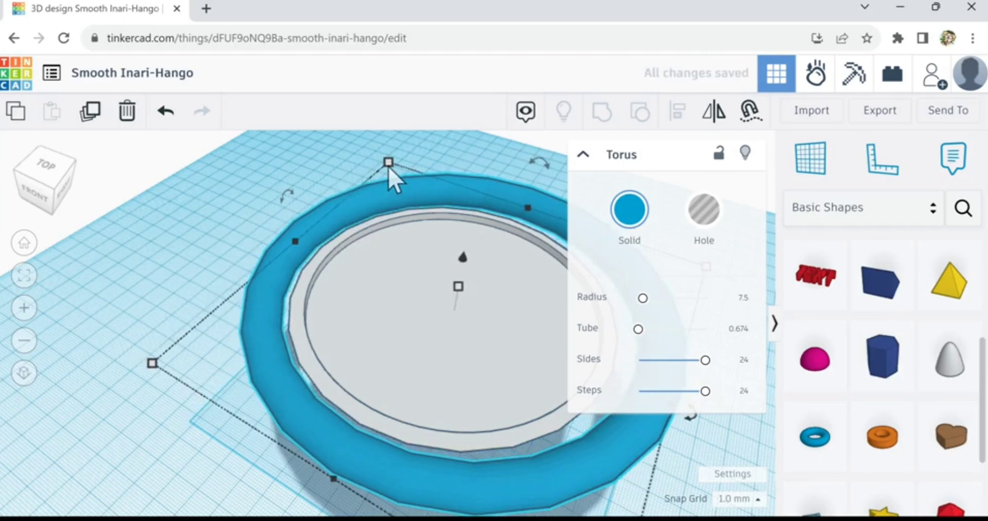
drag(388, 166, 412, 249)
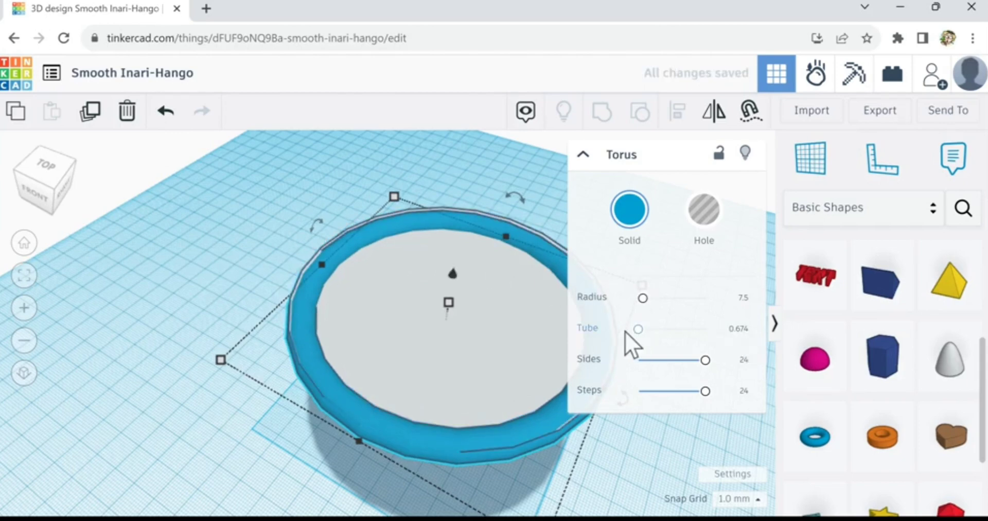
- Set the torus's Tube to 0.5 and keep the torus selected
click(742, 334)
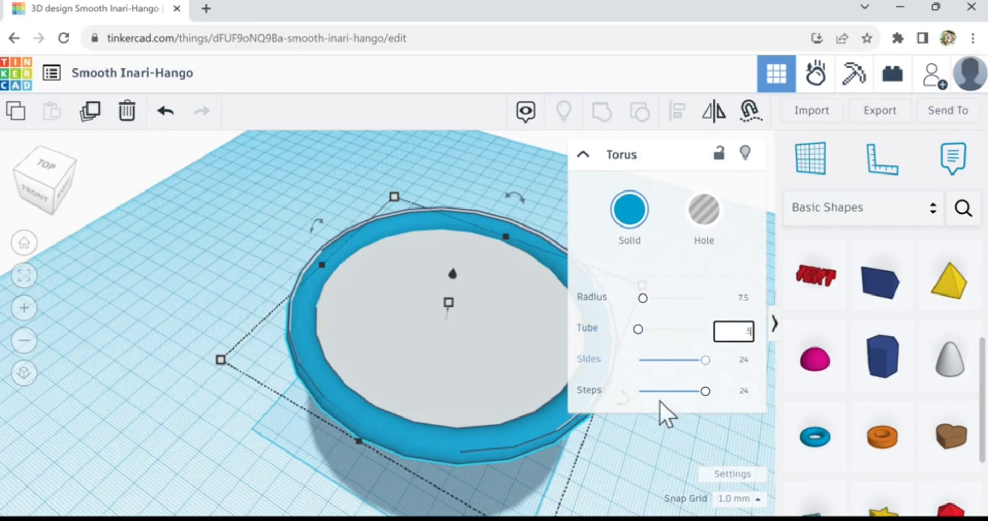
click(675, 450)
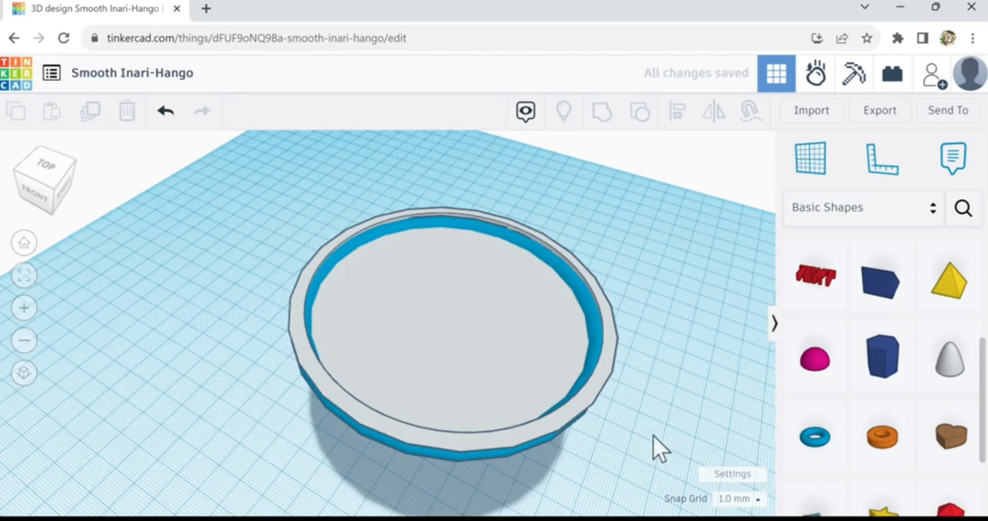
click(554, 272)
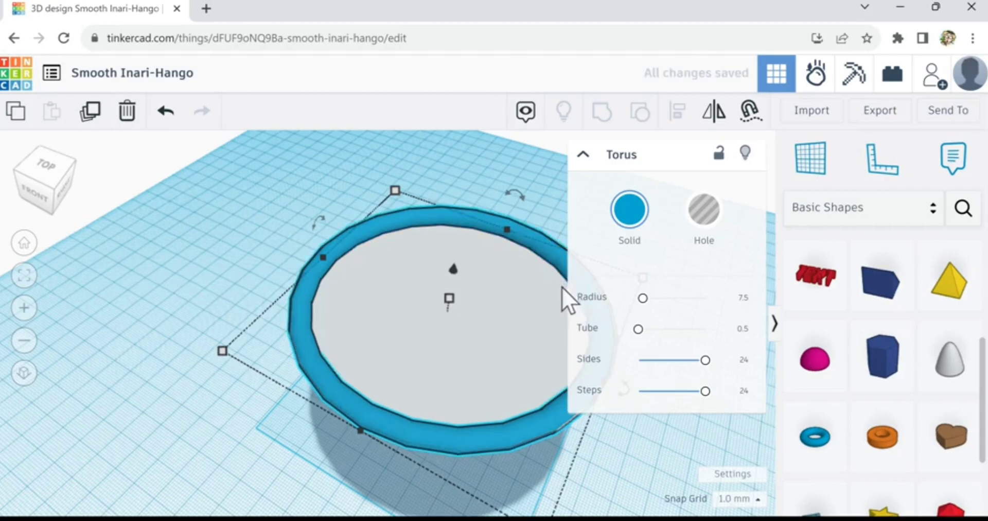
- Move the torus off the dish toward the front-left of the workplane, about 79 mm along each axis
right_drag(303, 447, 359, 442)
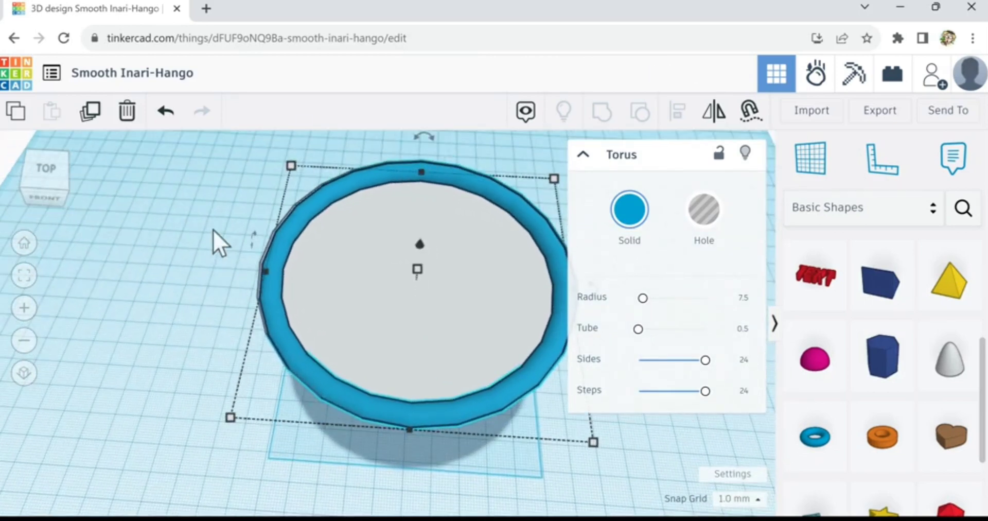
drag(219, 225, 325, 286)
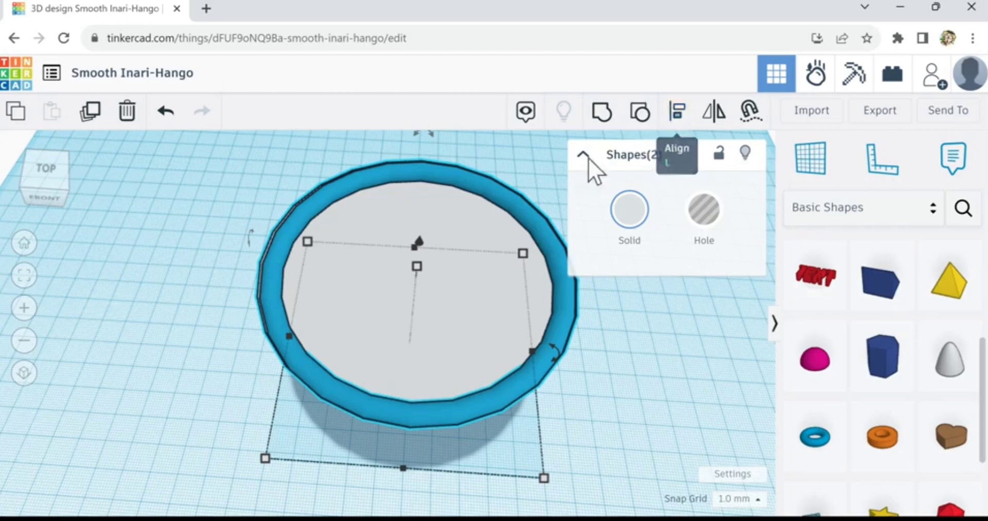
mouse_move(432, 183)
mouse_down()
mouse_move(205, 345)
mouse_move(419, 183)
mouse_up()
click(222, 199)
drag(340, 189, 21, 385)
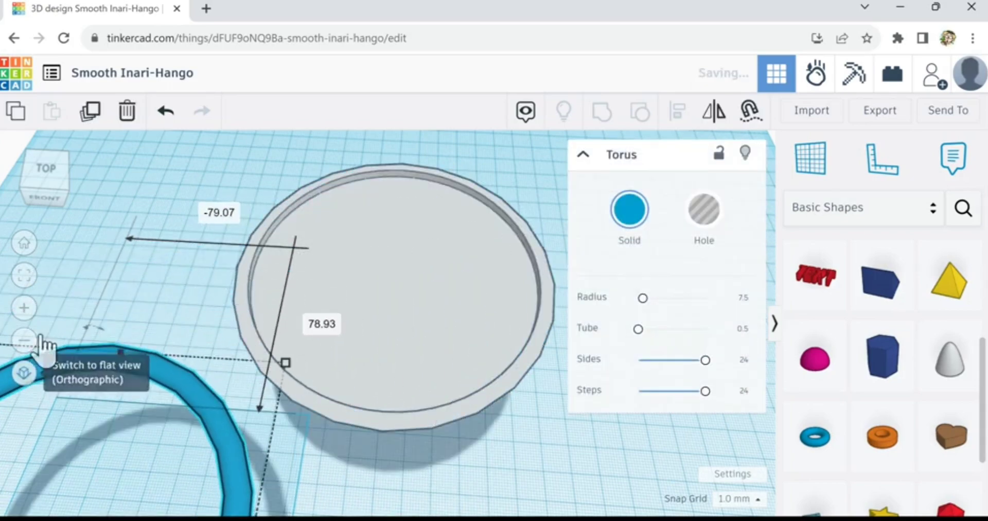
- Undo the last torus move and place the torus beside the dish, about 109 mm to its left and 32 mm forward
click(25, 372)
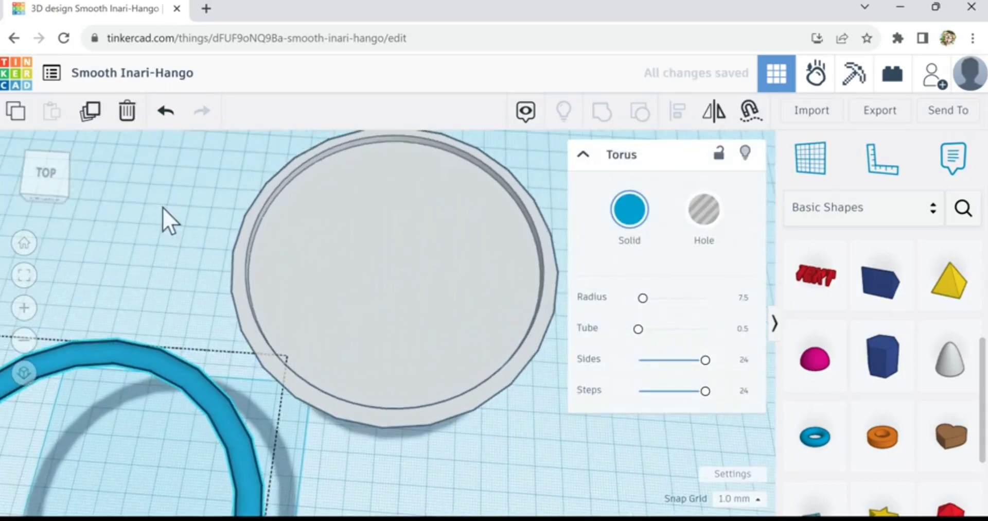
right_drag(174, 231, 156, 197)
click(157, 197)
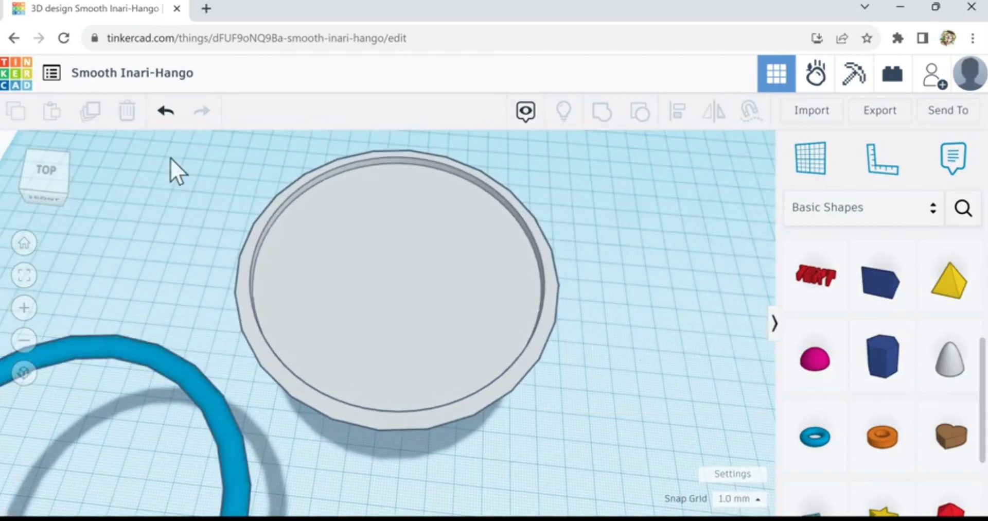
click(163, 115)
click(163, 114)
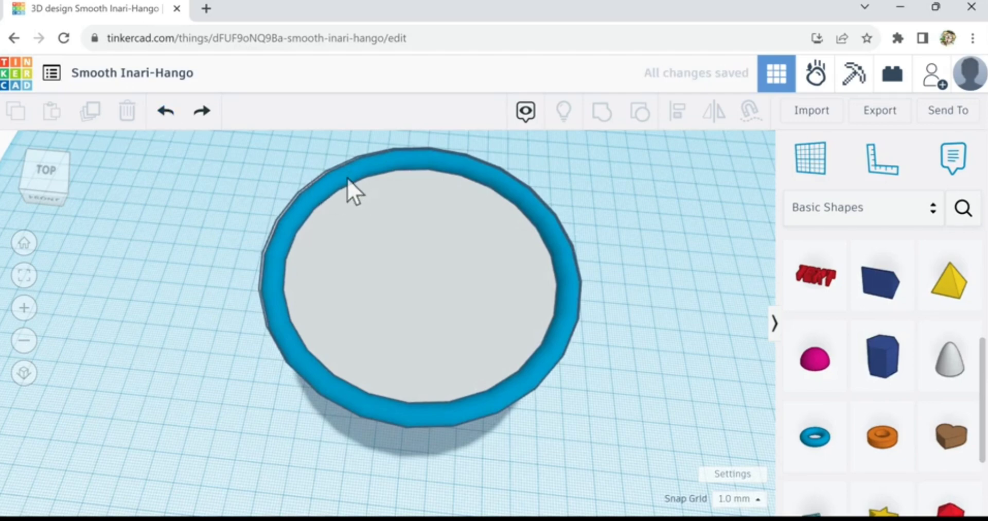
drag(346, 179, 206, 204)
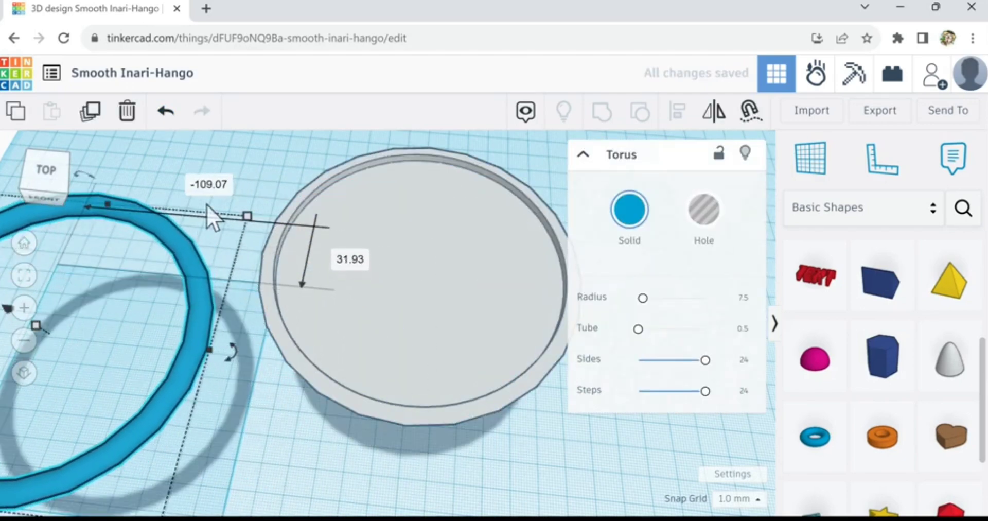
click(278, 174)
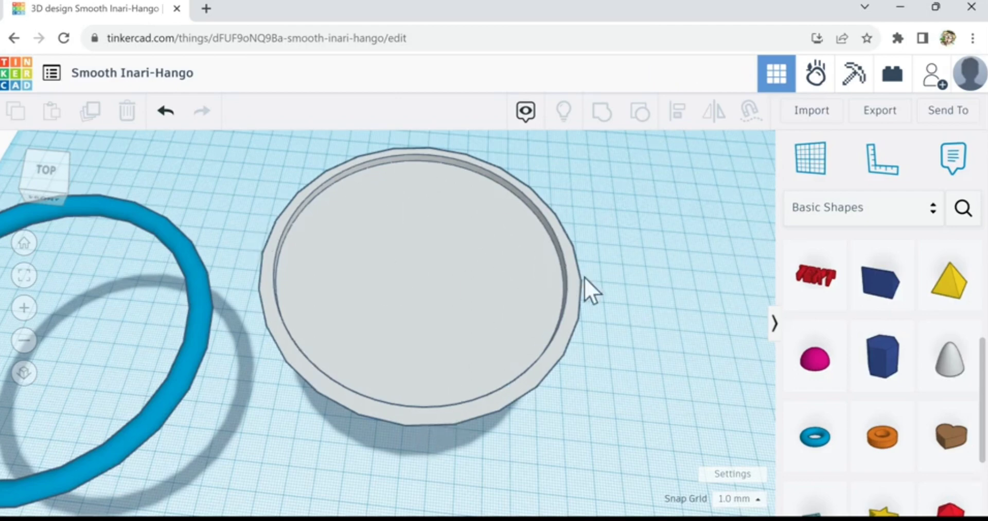
- Ungroup the dish into its paraboloid body and the cylinder hole that cuts the recess
click(426, 260)
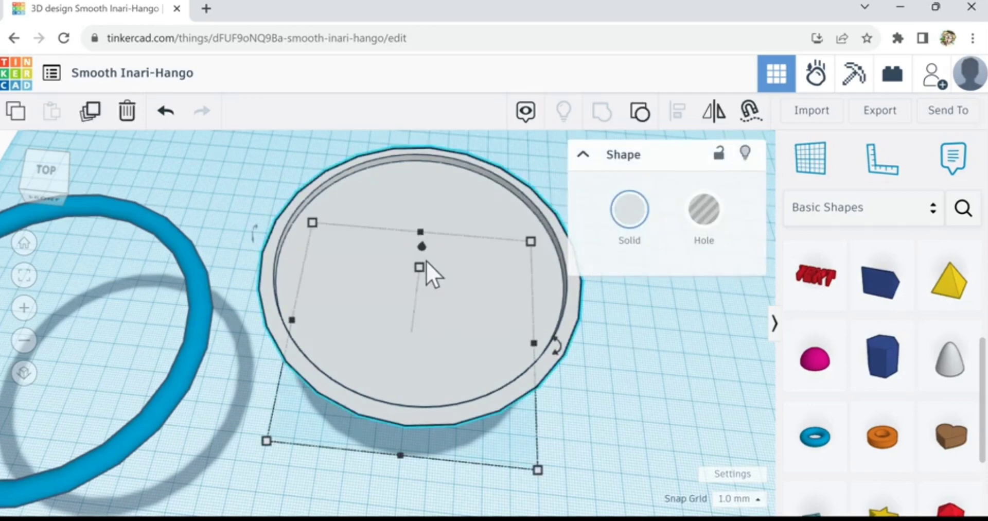
click(640, 120)
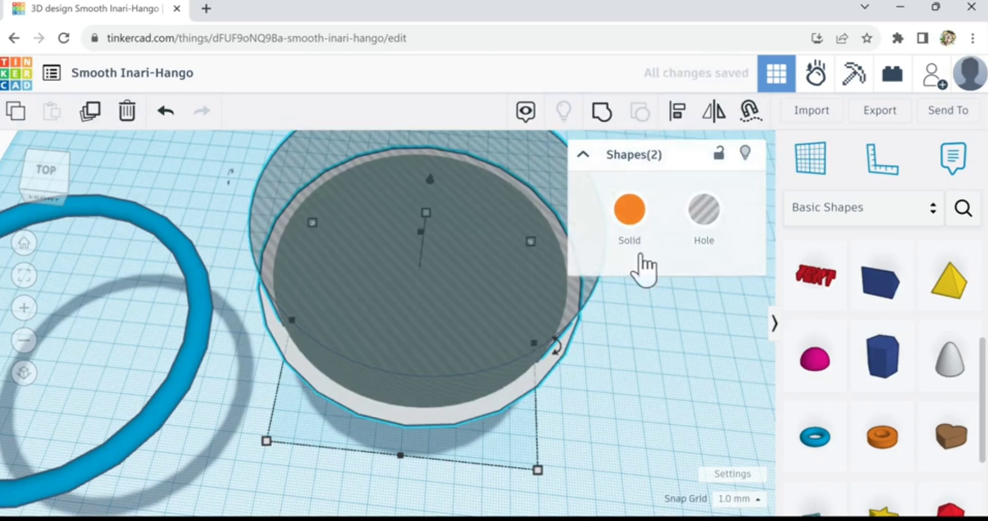
right_drag(656, 430, 654, 380)
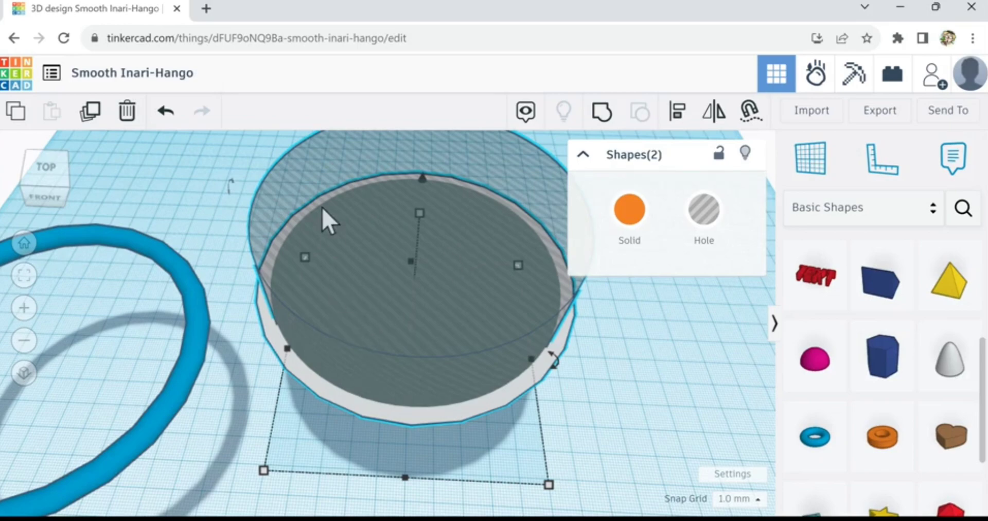
right_drag(311, 459, 536, 476)
right_drag(386, 442, 241, 434)
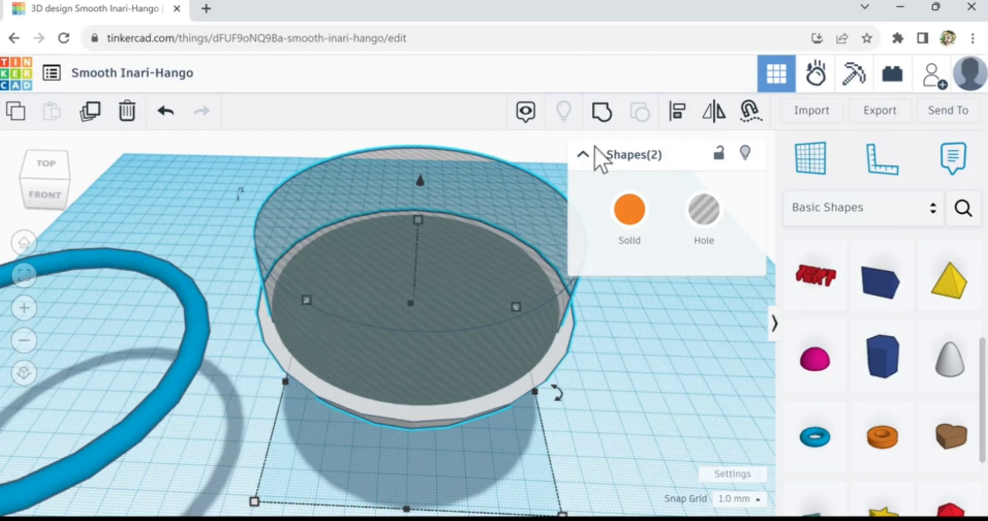
- Align the dish body and the cylinder hole to their centers in the front-to-back direction
click(680, 120)
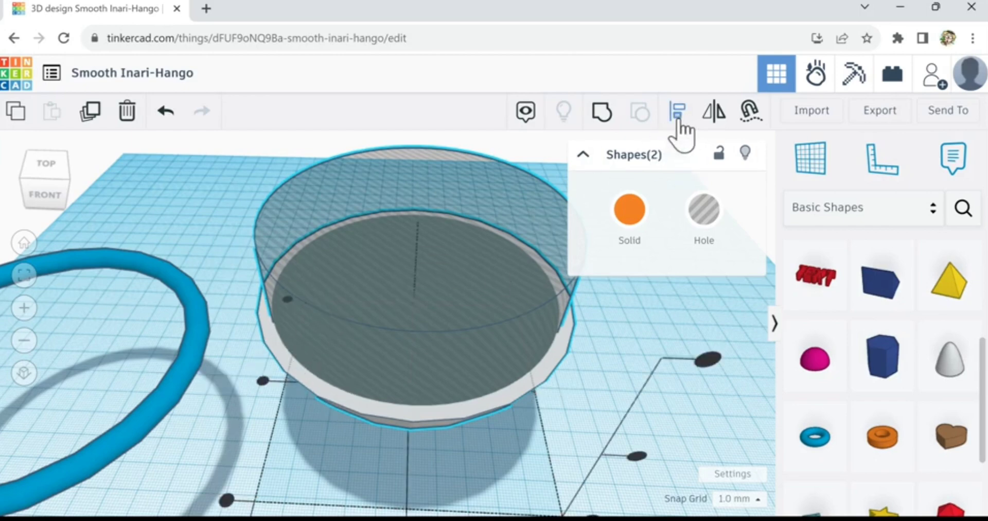
scroll(452, 427, down, 4)
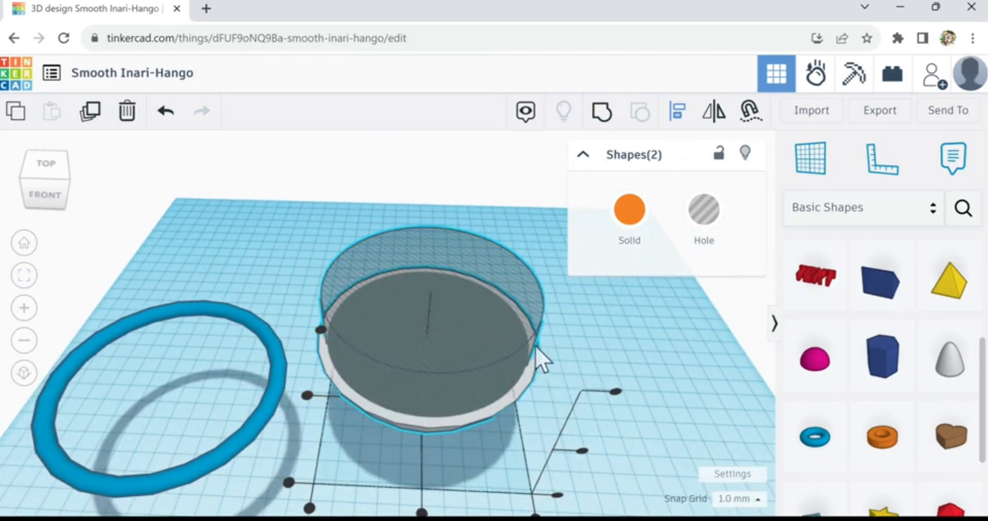
click(310, 401)
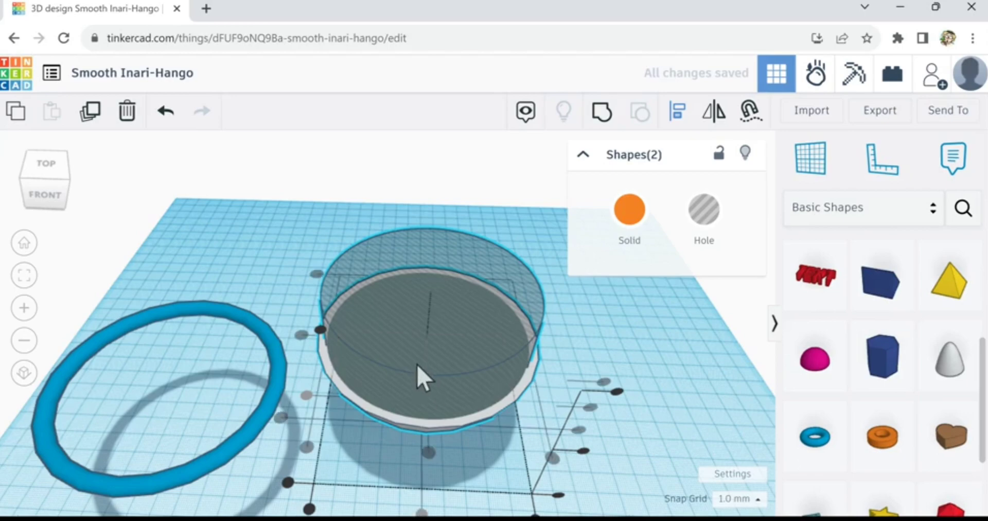
click(304, 232)
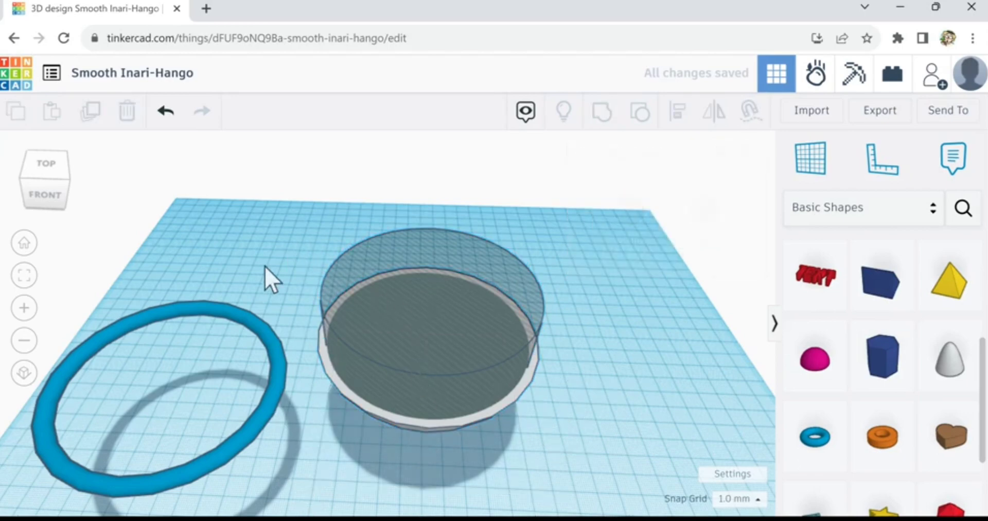
- Group the dish body with the cylinder hole again to cut the recess
right_drag(265, 266, 273, 342)
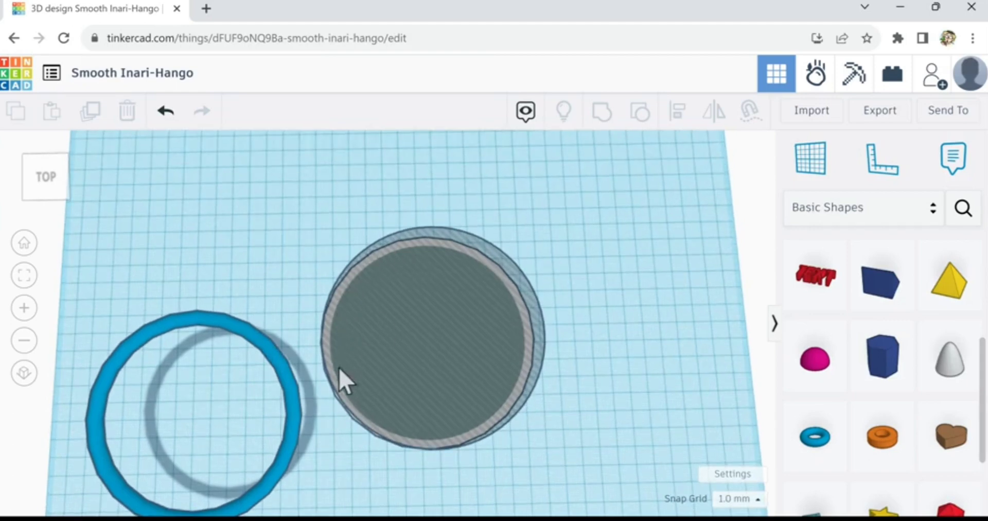
drag(429, 295, 448, 301)
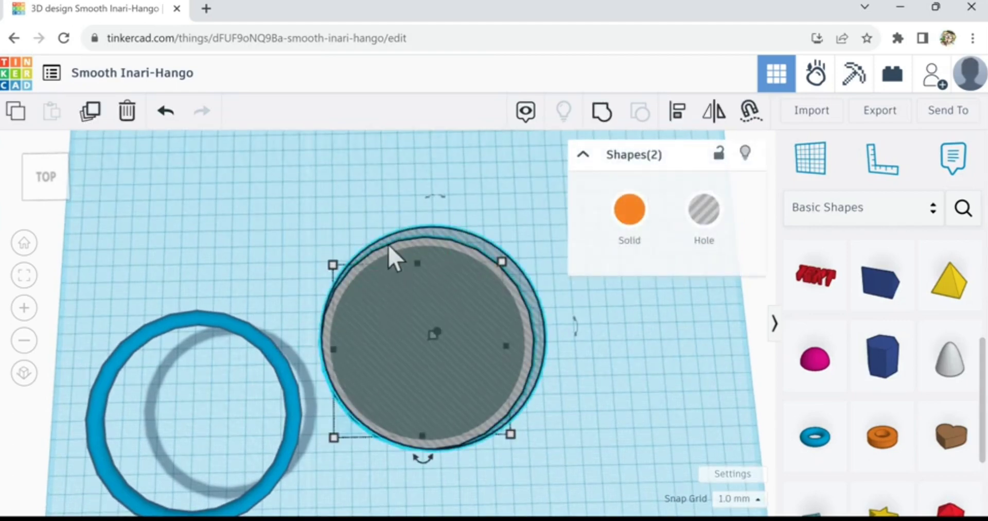
click(603, 120)
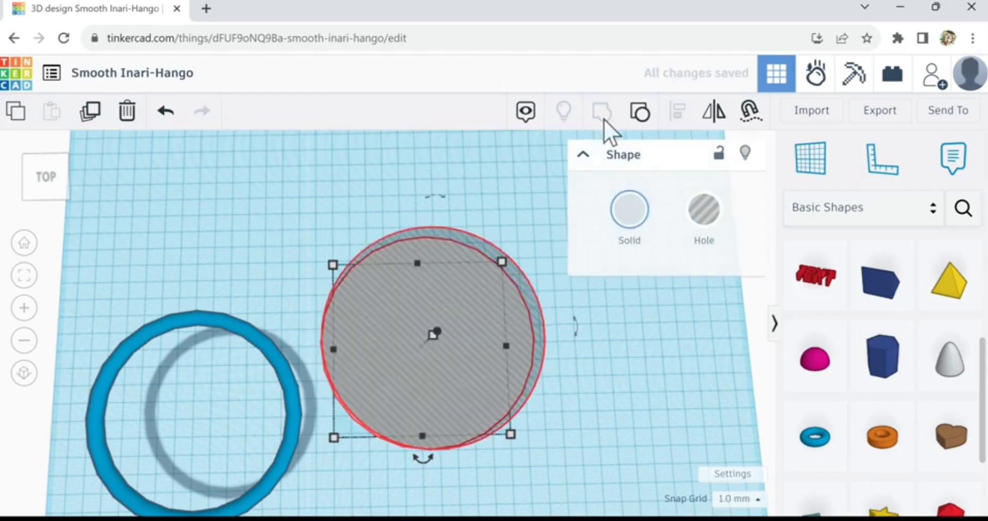
- Move the torus back onto the dish and align the centers of both shapes along the two horizontal axes
right_drag(610, 389, 283, 365)
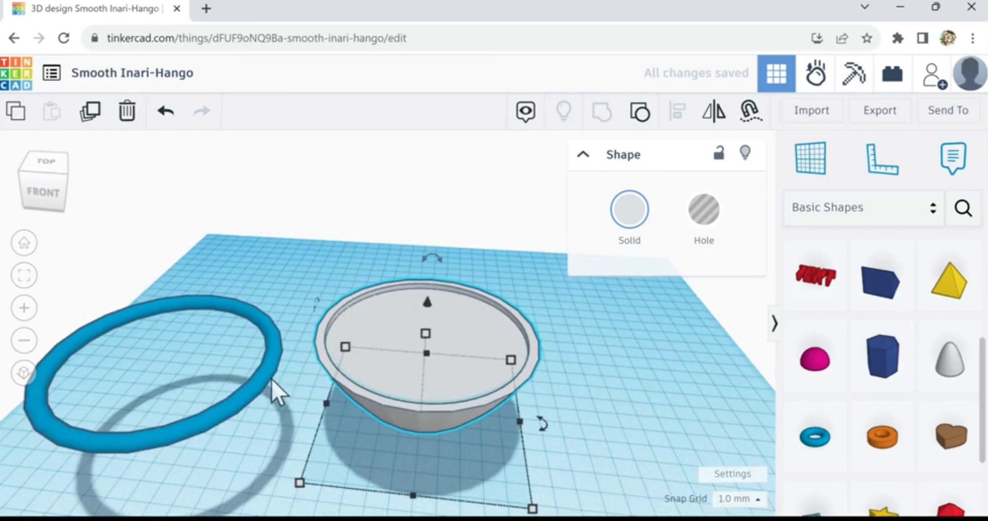
drag(276, 373, 535, 350)
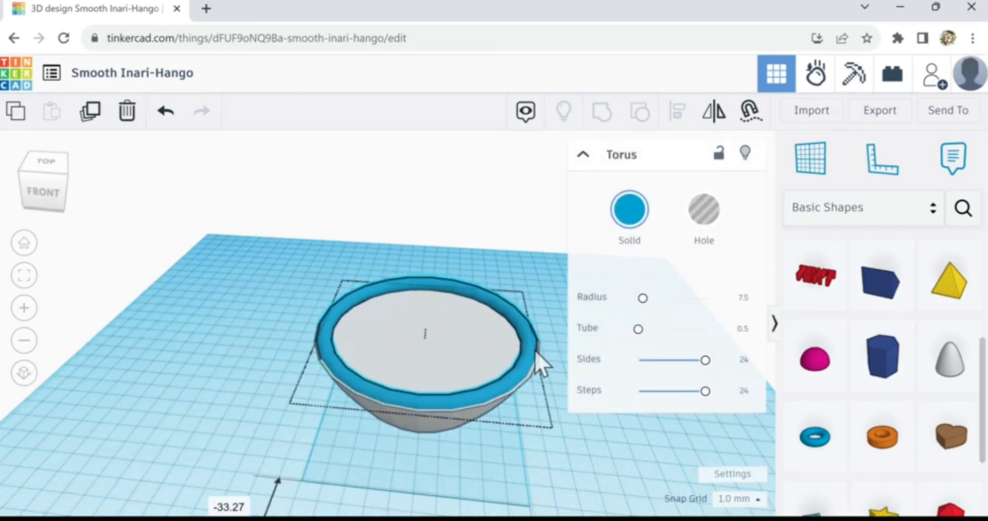
drag(297, 316, 355, 346)
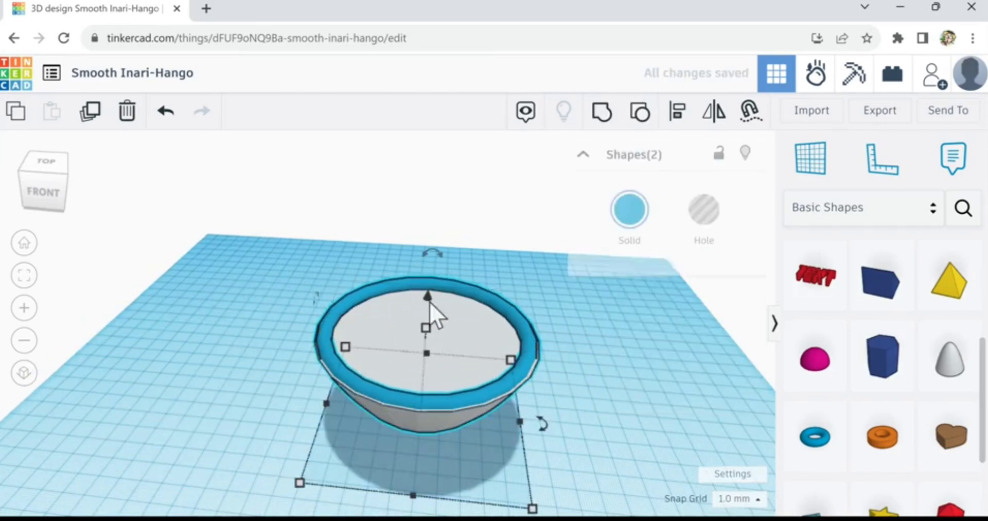
click(677, 110)
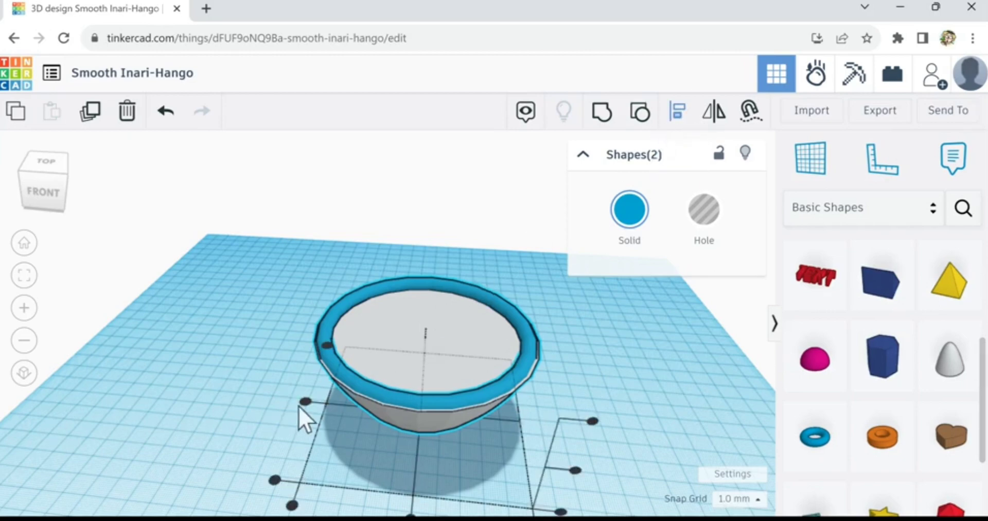
click(305, 402)
right_drag(263, 403, 255, 446)
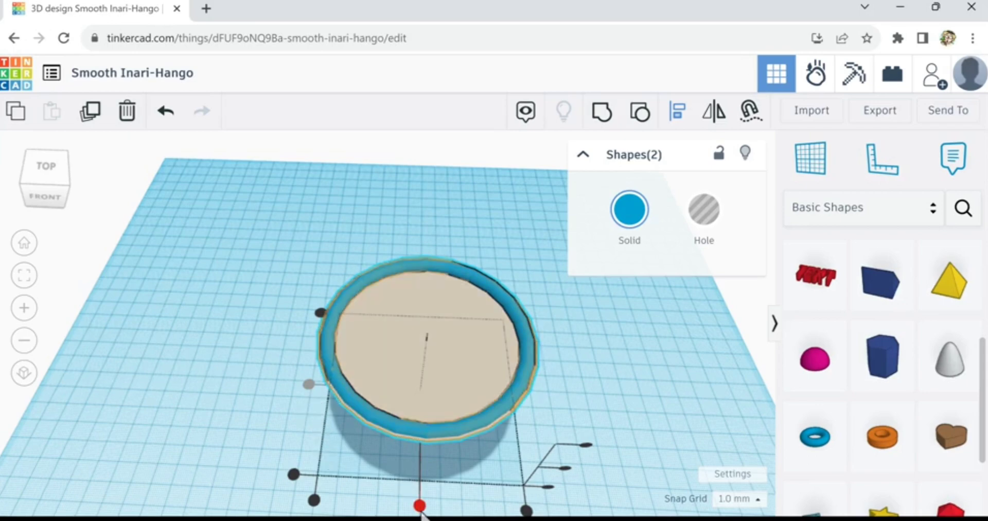
click(420, 506)
right_drag(258, 341, 232, 348)
click(232, 348)
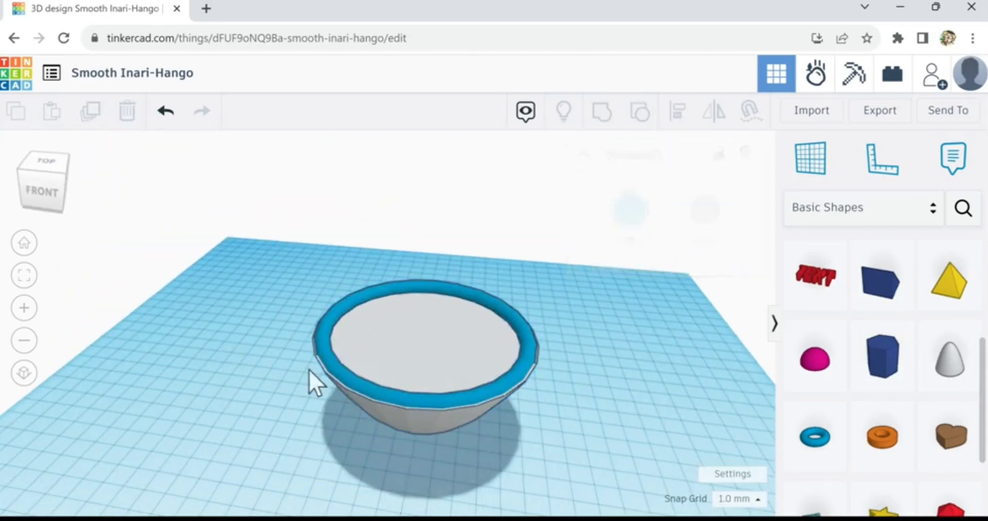
- Adjust the torus's height in small vertical steps until it sits on top of the dish's rim
click(394, 400)
scroll(393, 399, up, 5)
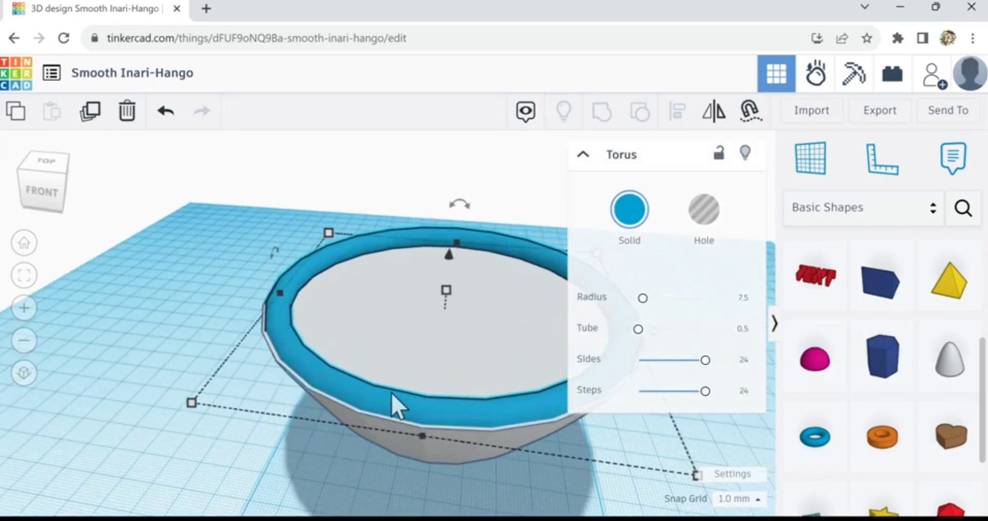
key(ctrl+Down)
key(ctrl+Down)
key(ctrl+Down)
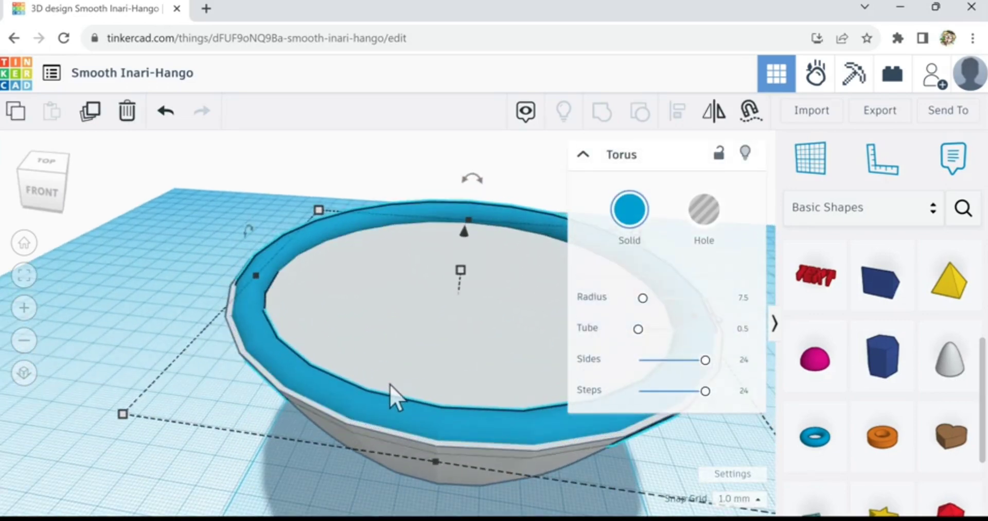
key(ctrl+Down)
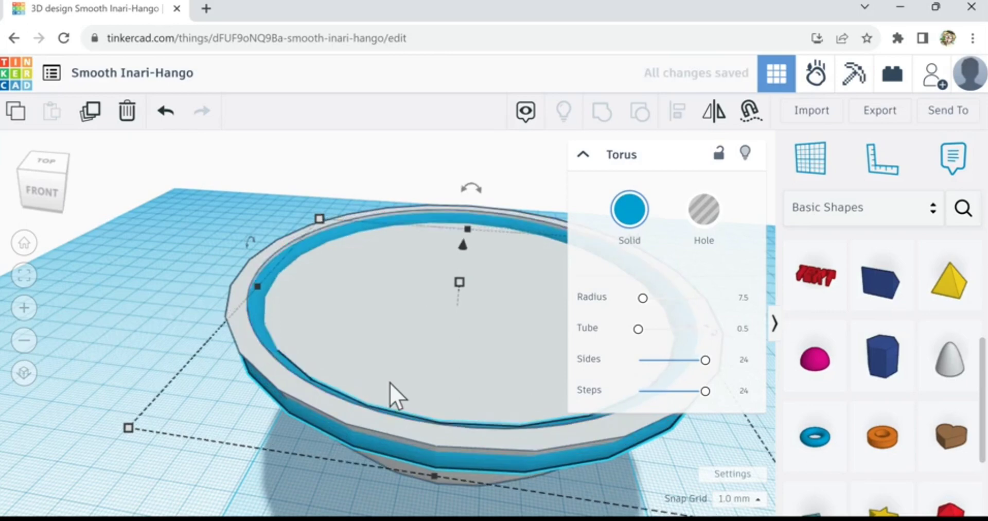
key(ctrl+Up)
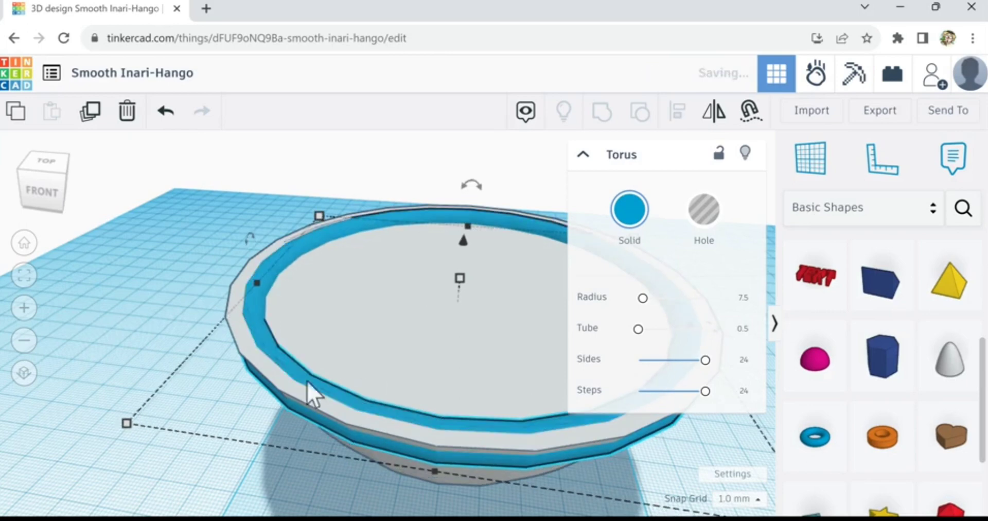
right_drag(149, 364, 272, 353)
mouse_move(272, 352)
right_down()
mouse_move(222, 256)
mouse_move(223, 288)
mouse_move(271, 325)
mouse_move(278, 350)
mouse_move(264, 350)
right_up()
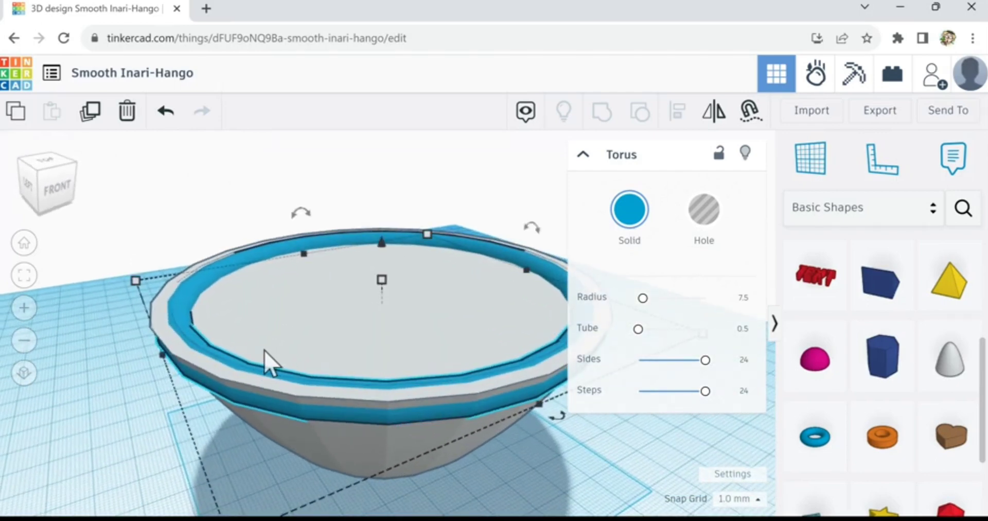
key(ctrl+Up)
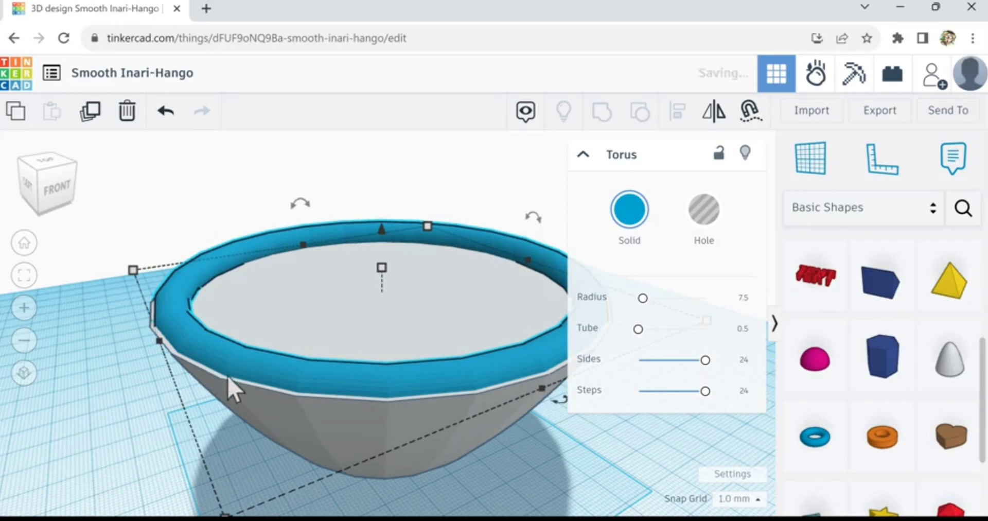
- Shrink the torus's base to about 88 by 89 mm by scaling it from its corners
right_drag(152, 415, 209, 412)
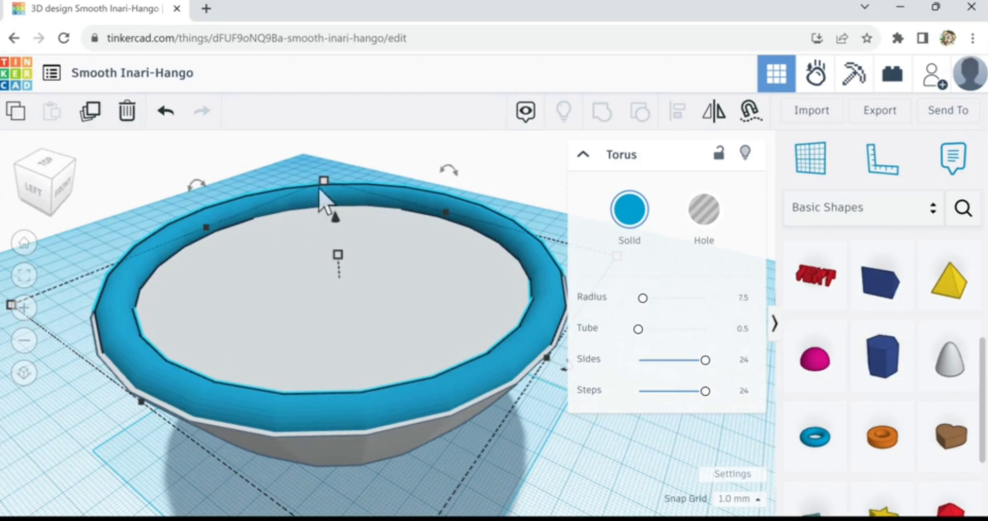
mouse_move(324, 183)
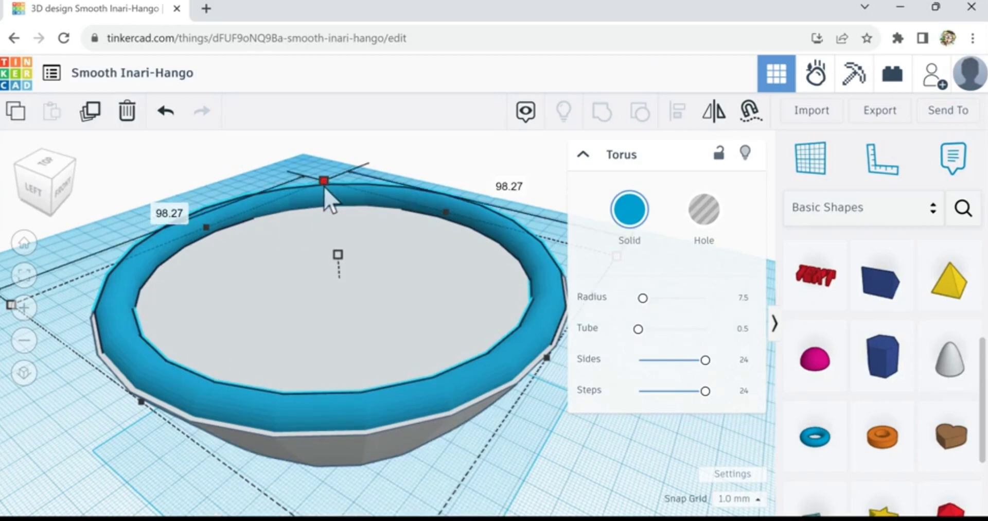
drag(325, 187, 325, 217)
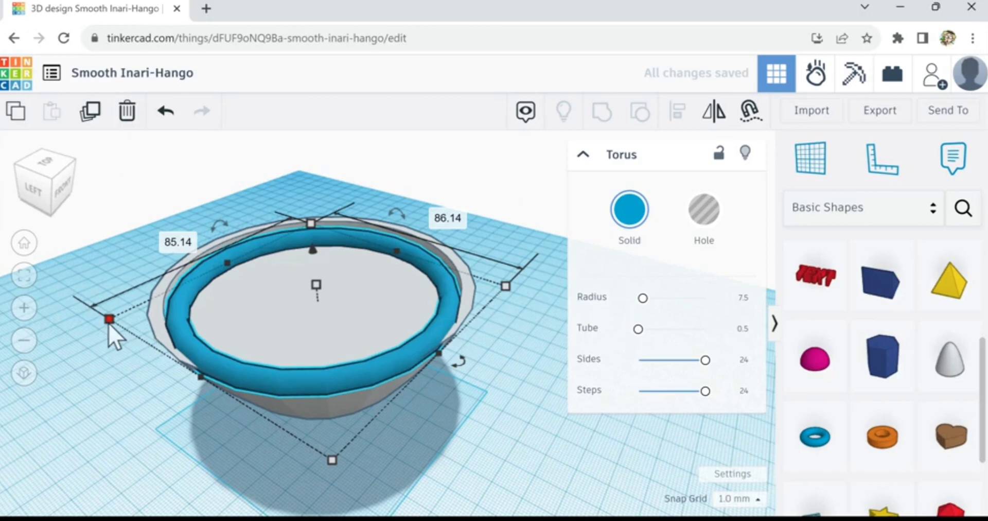
drag(108, 323, 95, 325)
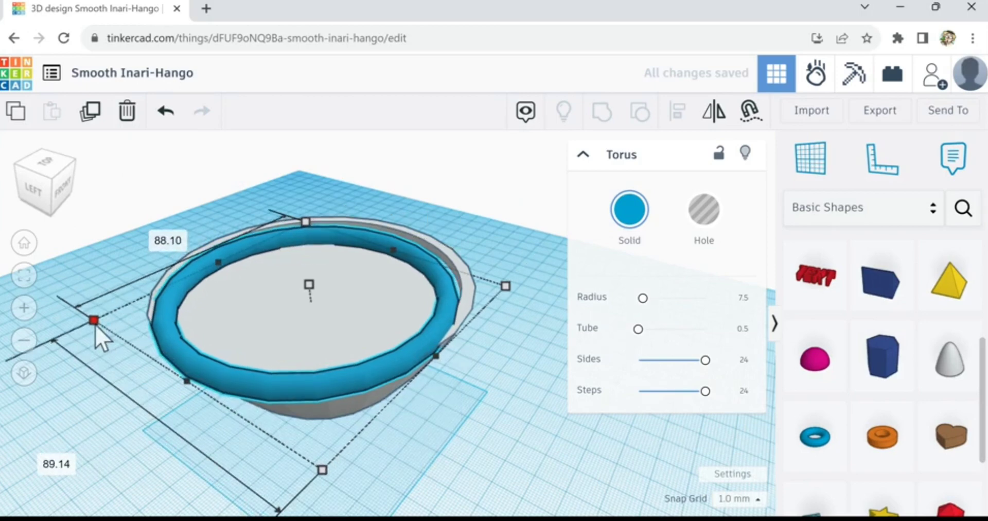
- Undo the first move of the reduced torus and reposition it inside the dish's rim, sunk into the recess
drag(266, 382, 279, 365)
click(167, 114)
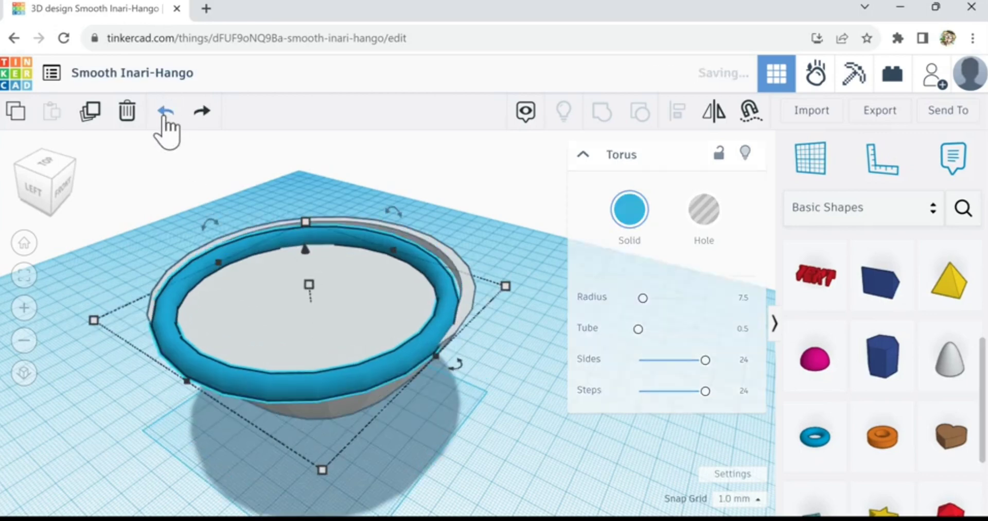
mouse_move(364, 390)
mouse_down()
mouse_move(391, 363)
mouse_move(367, 372)
mouse_up()
right_drag(476, 408, 454, 415)
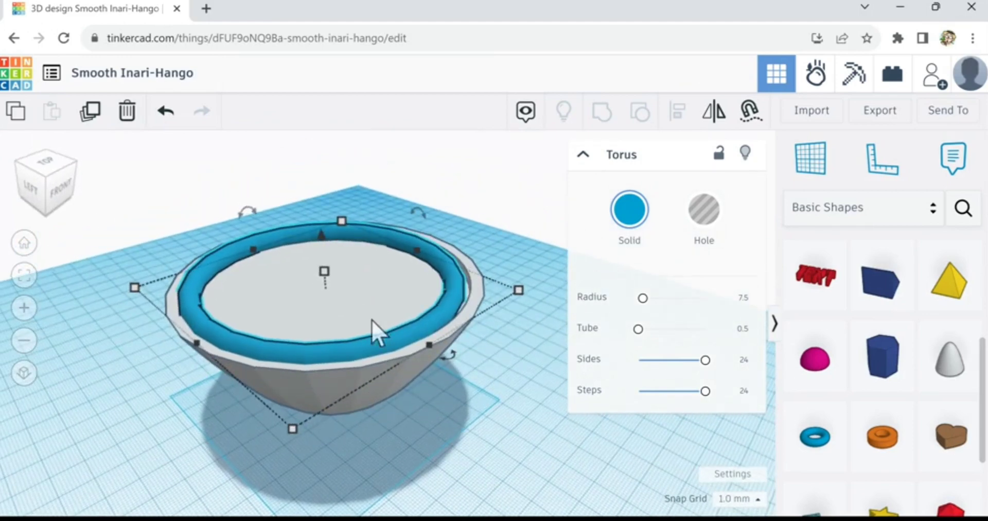
mouse_move(518, 303)
middle_drag(447, 445, 662, 445)
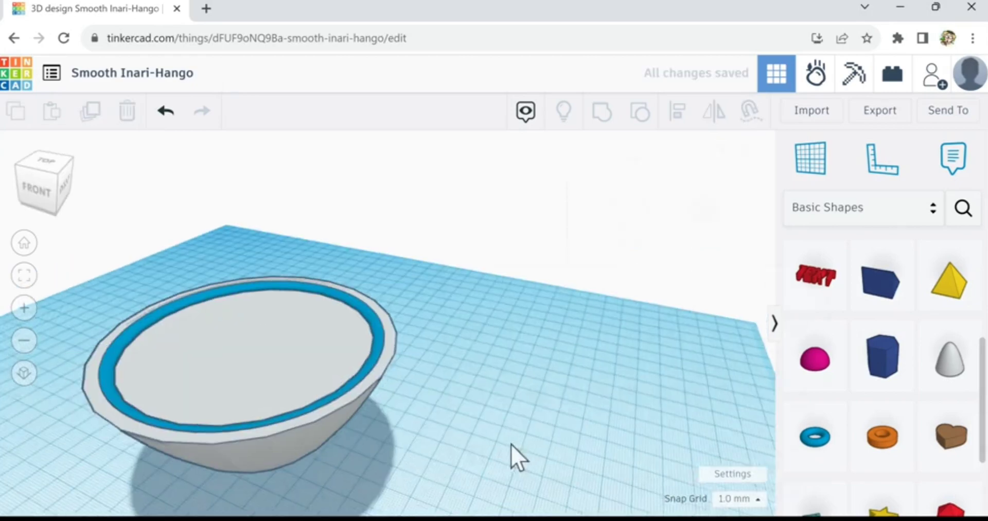
- Recolor the torus from the solid color presets with the light gray that matches the dish
scroll(491, 399, up, 2)
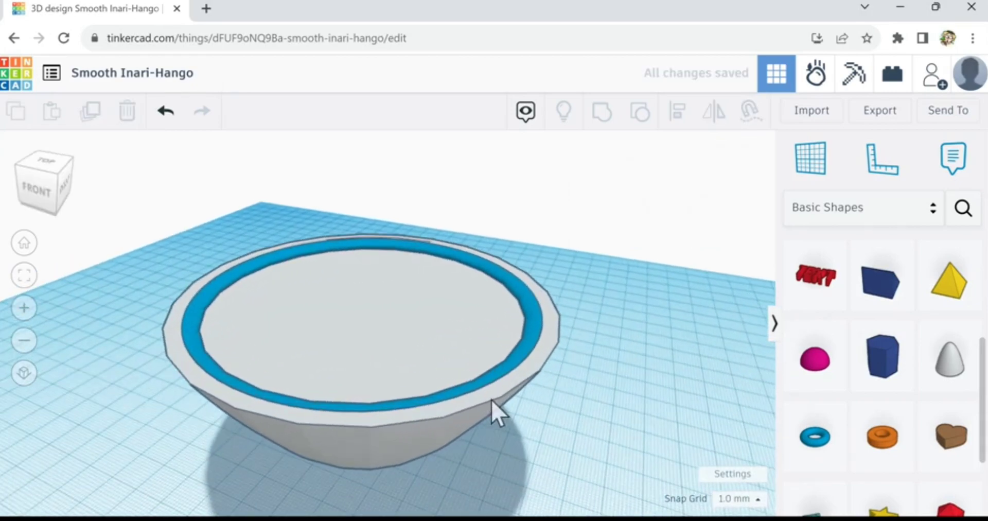
scroll(513, 371, up, 2)
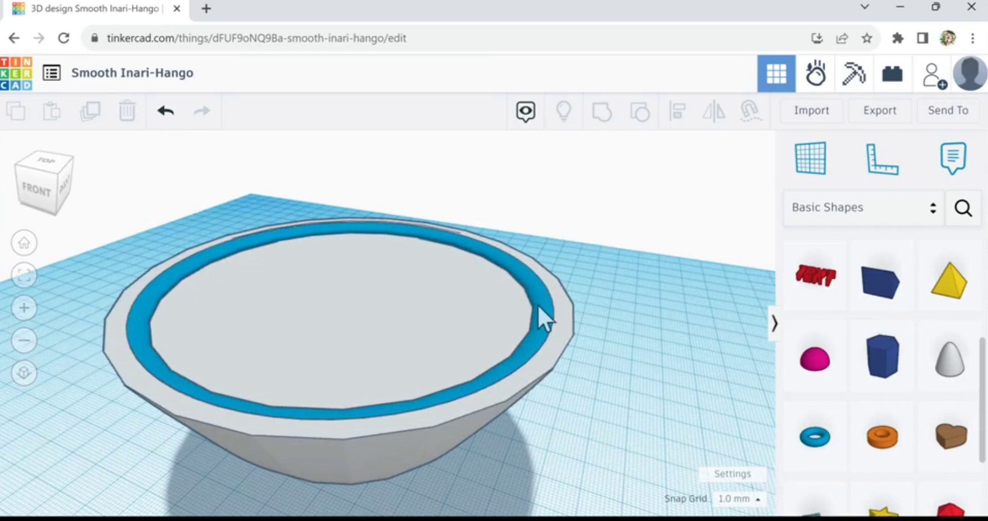
scroll(537, 296, down, 1)
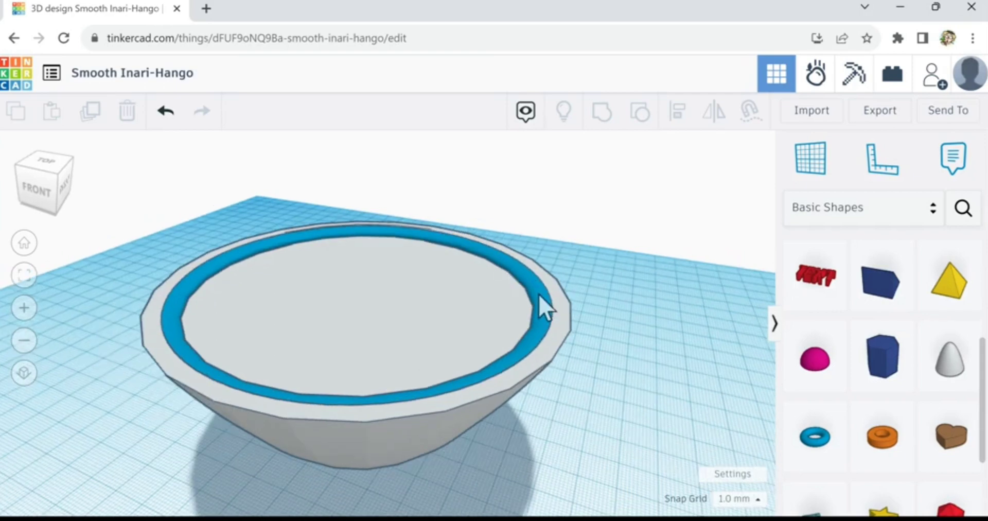
click(538, 293)
click(632, 219)
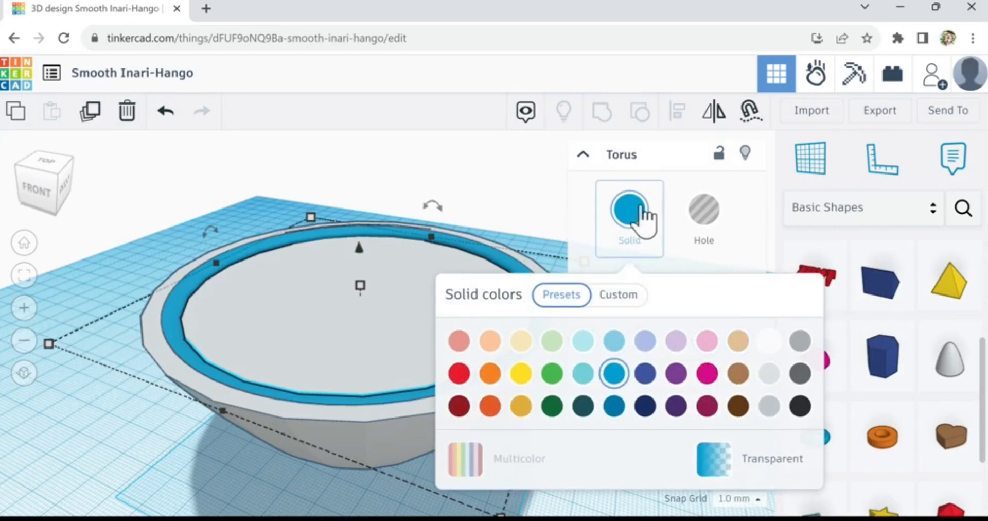
click(769, 375)
right_drag(139, 423, 119, 432)
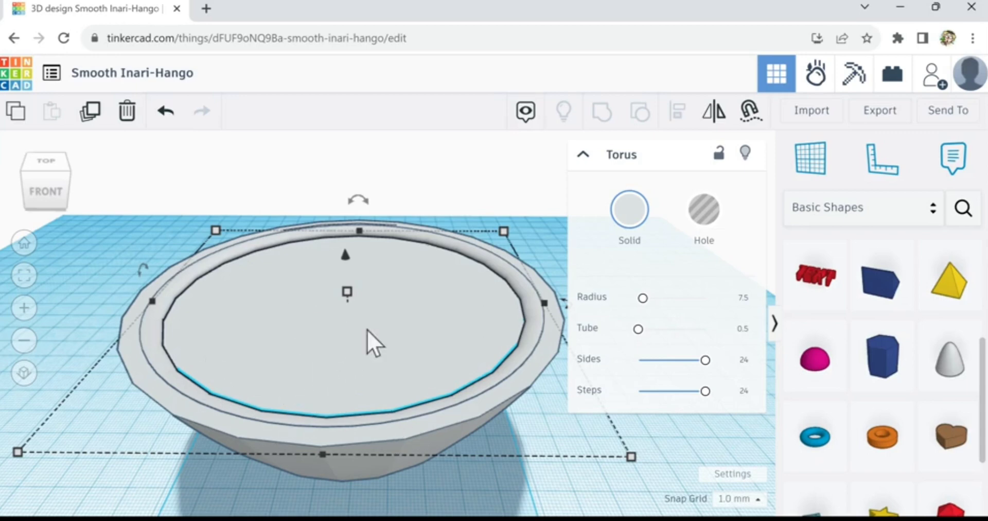
click(695, 446)
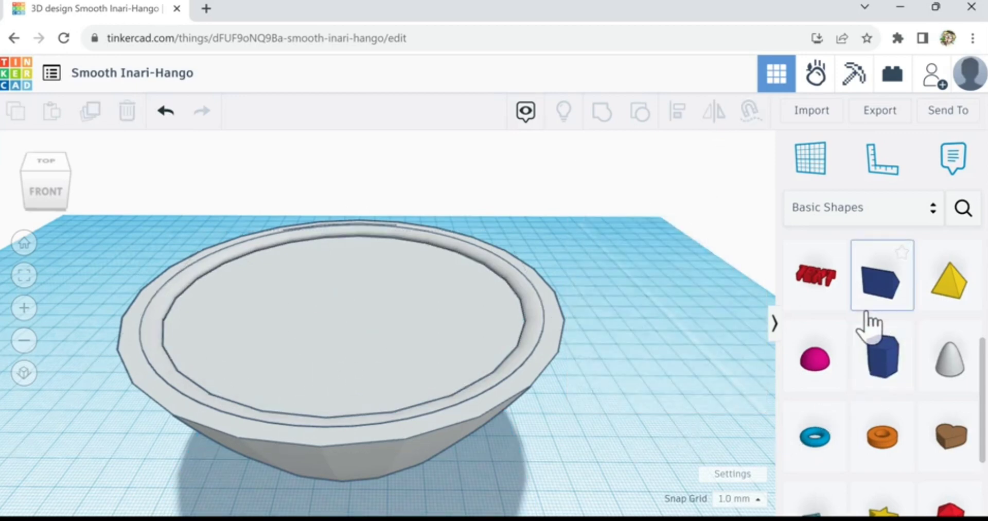
- Place a solid box from the basic shapes on the workplane beside the dish
scroll(869, 330, down, 3)
scroll(870, 329, up, 3)
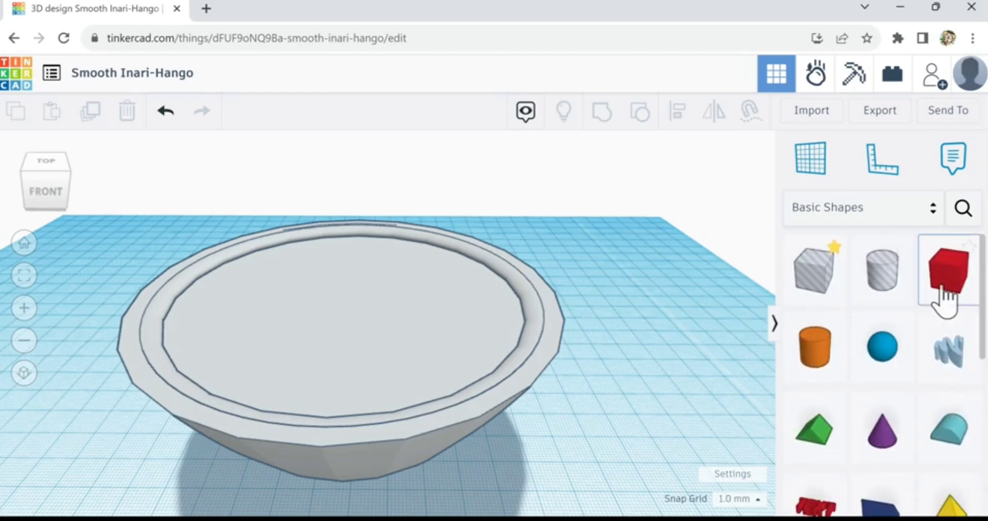
drag(944, 291, 625, 406)
click(617, 402)
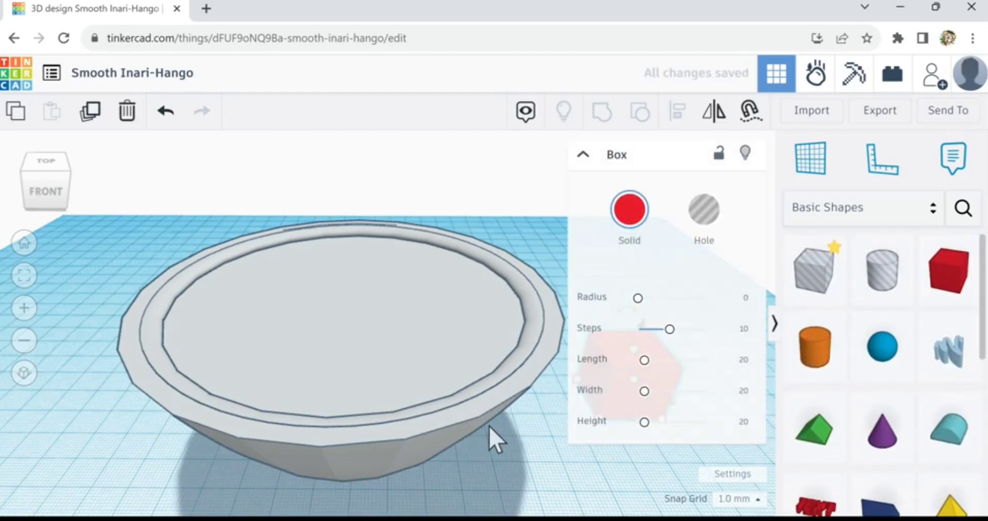
key(f)
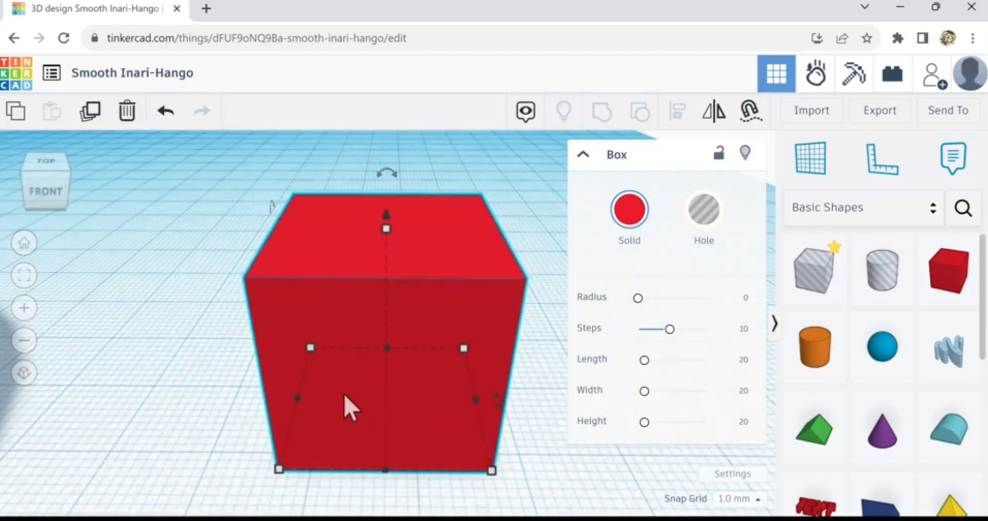
scroll(350, 409, down, 4)
scroll(346, 398, down, 3)
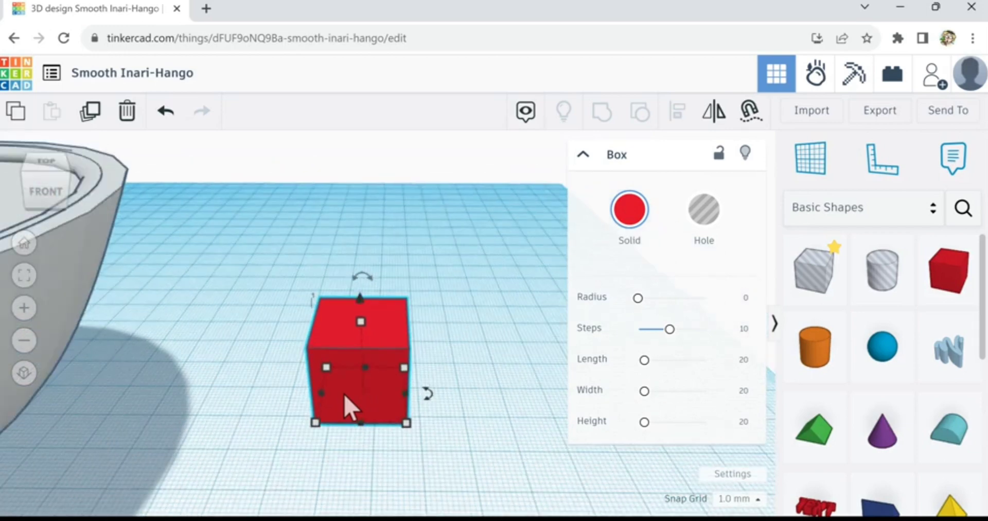
- Reshape the box into a thin upright panel 87 mm long and 1 mm thick, keeping it beside the dish
click(76, 361)
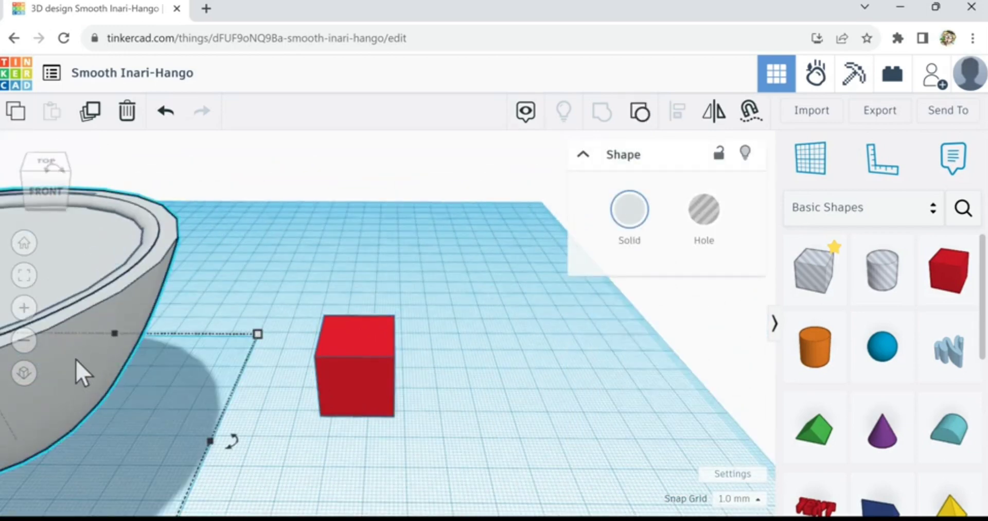
key(f)
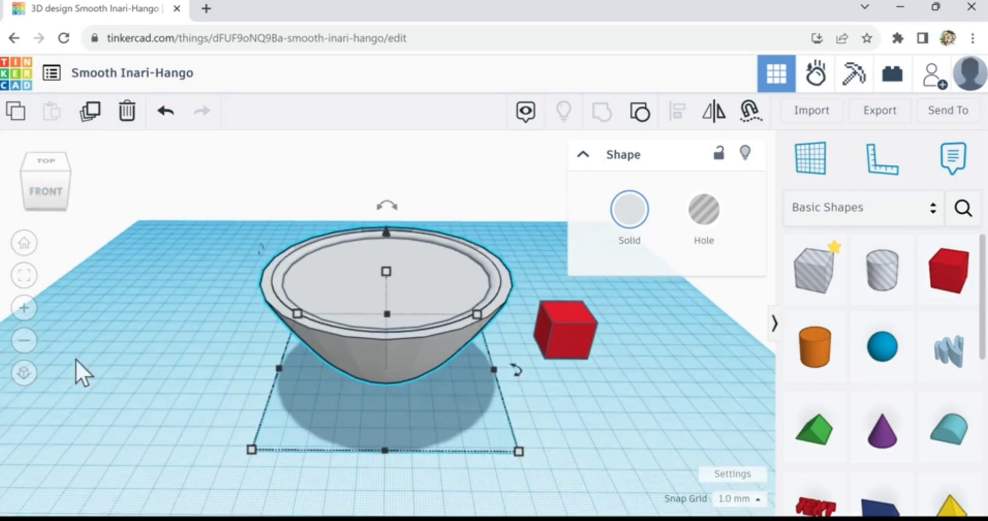
click(567, 342)
scroll(566, 340, down, 1)
key(f)
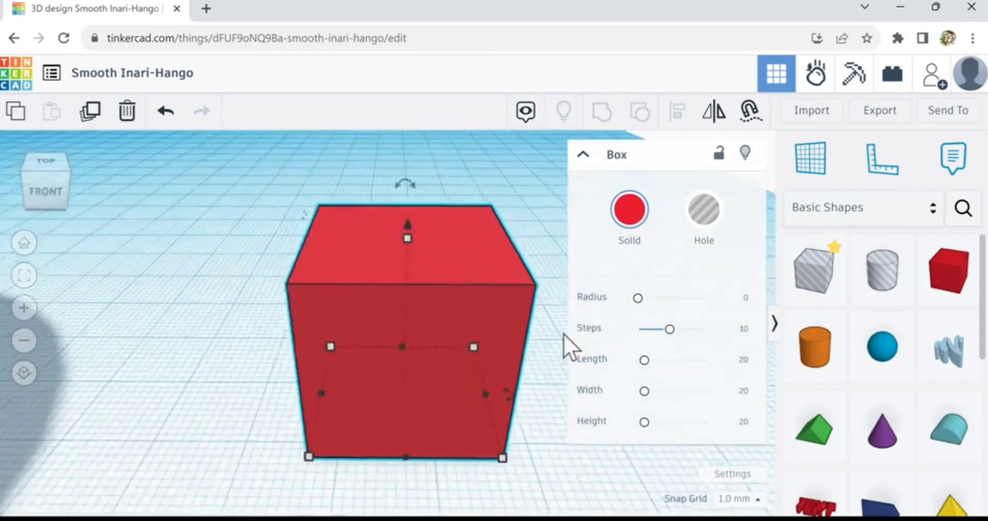
scroll(452, 381, down, 3)
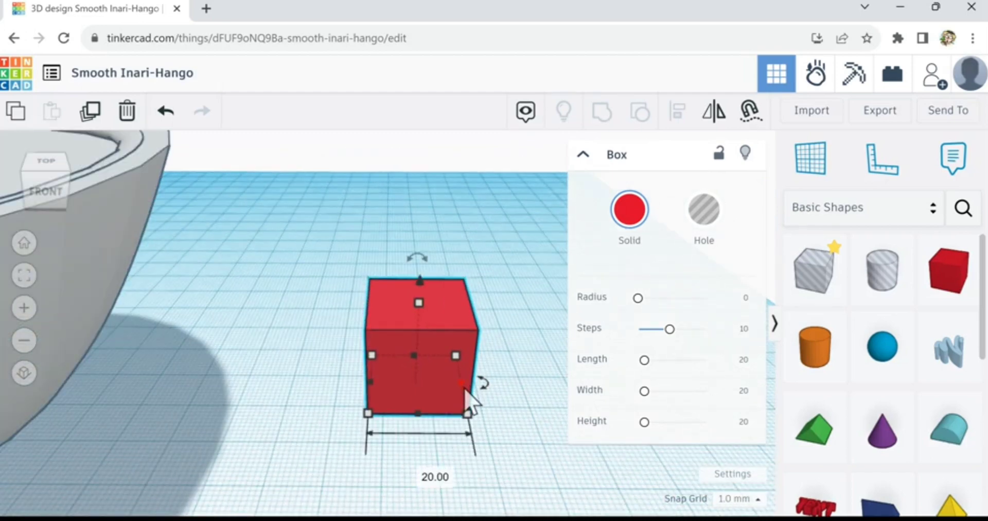
drag(468, 411, 773, 394)
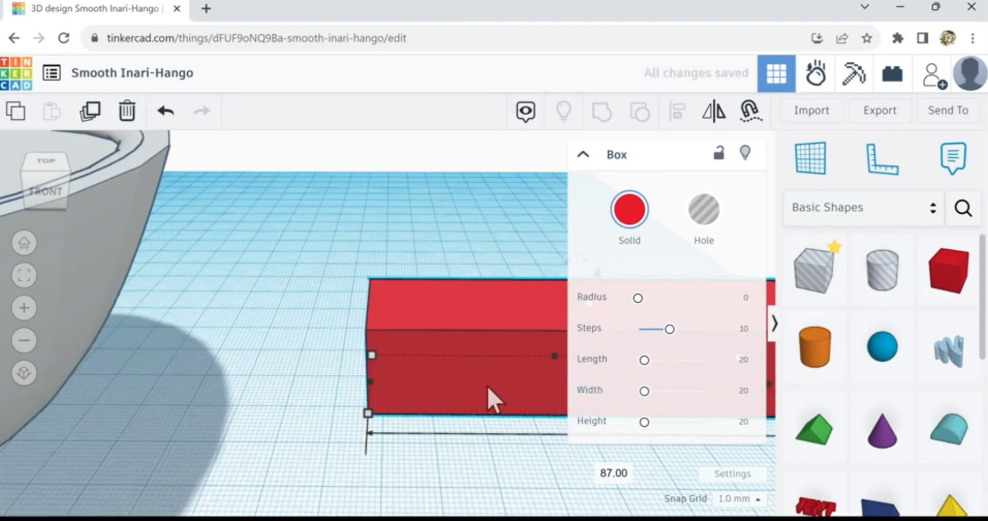
drag(486, 390, 254, 418)
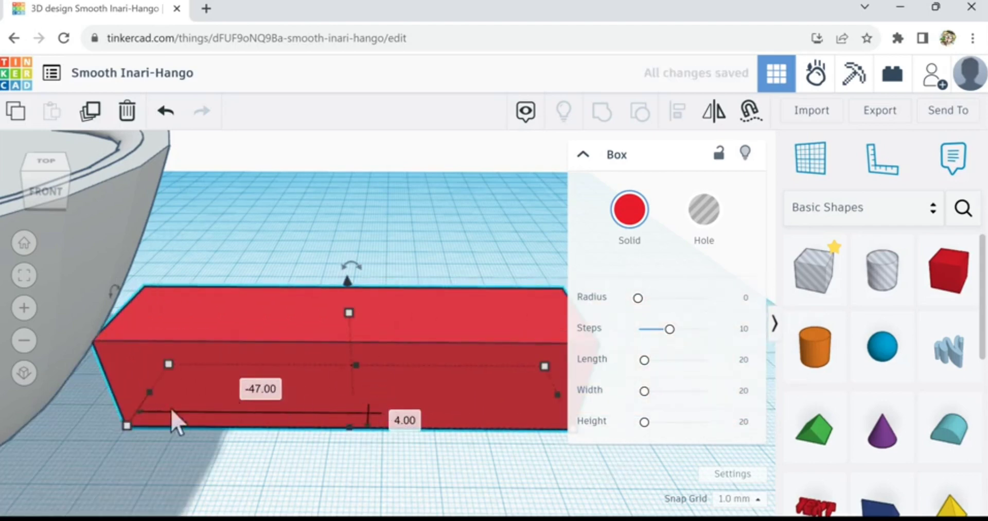
drag(126, 432, 167, 378)
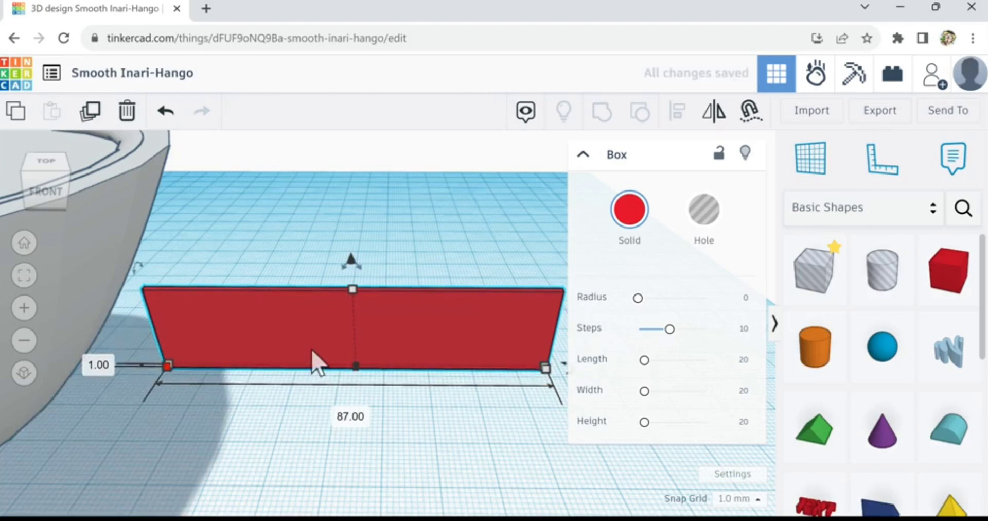
scroll(308, 360, down, 5)
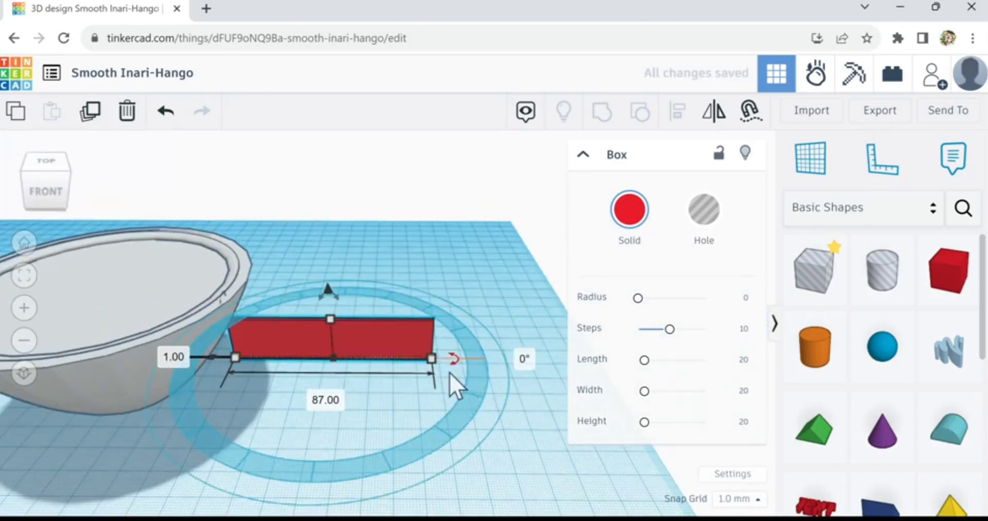
- Lengthen the thin red panel to about 95 mm
click(351, 352)
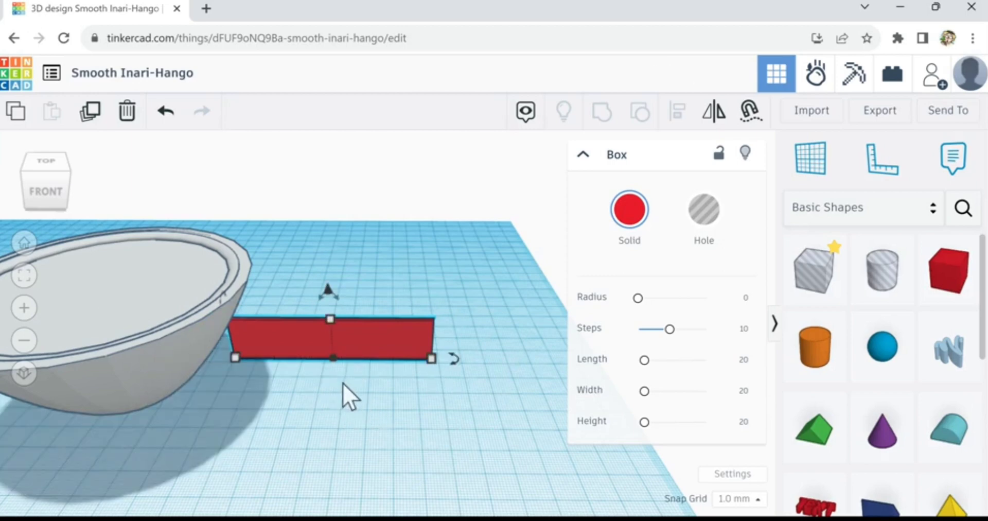
mouse_move(431, 363)
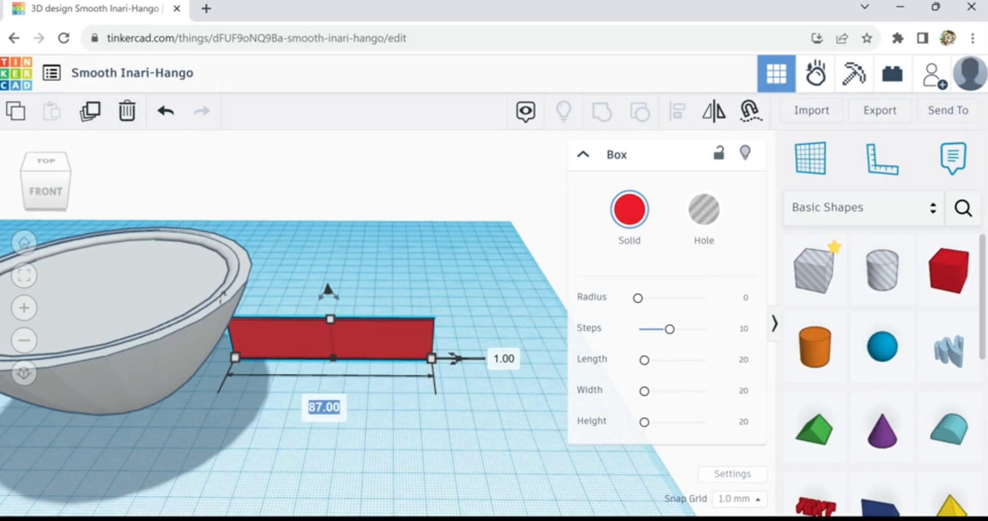
text(9)
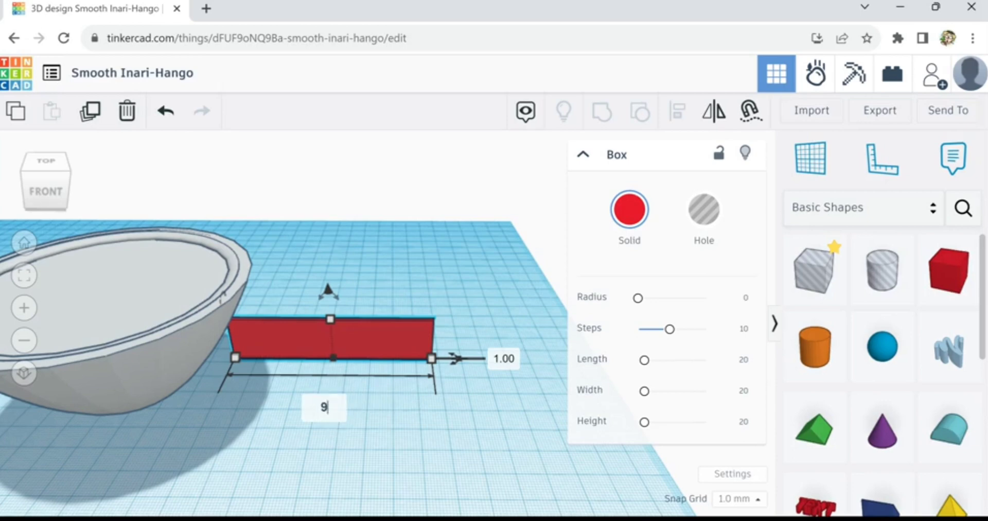
text(55)
key(Return)
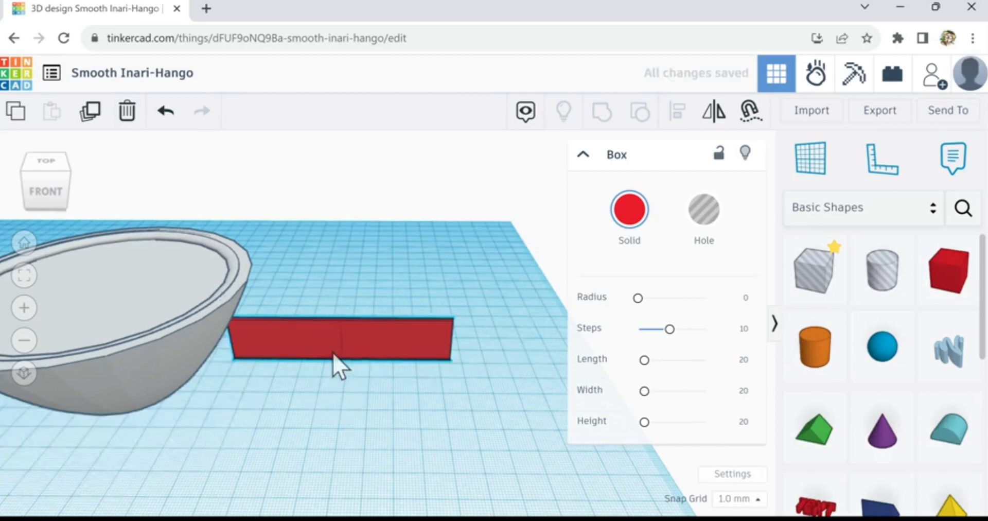
- Move the red panel across the dish and raise it in small vertical steps until it stands on the recess floor
drag(333, 352, 161, 379)
key(ctrl+Up)
key(ctrl+Up)
key(ctrl+Up)
key(ctrl+Up)
key(ctrl+Up)
key(ctrl+Up)
key(ctrl+Up)
key(ctrl+Up)
key(ctrl+Up)
key(ctrl+Up)
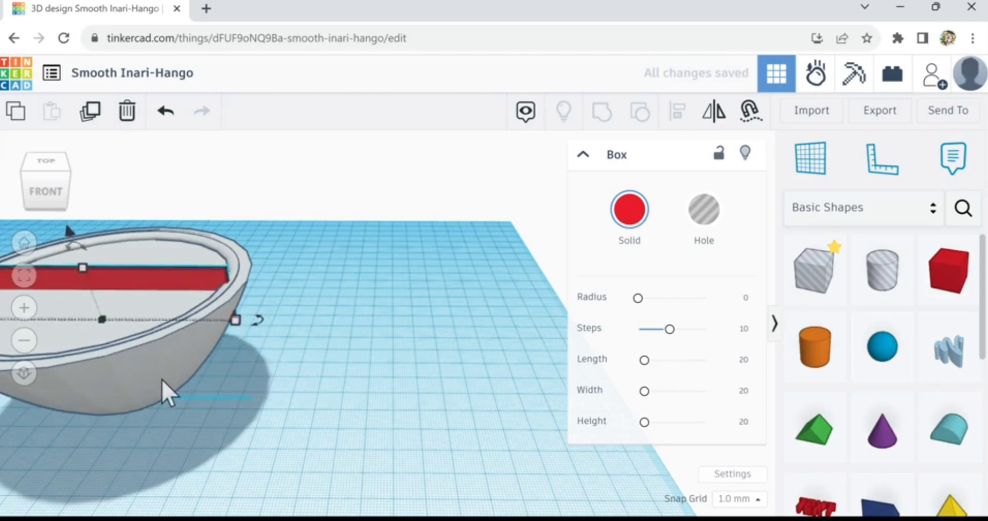
key(ctrl+Up)
key(ctrl+Up)
key(ctrl+Up)
key(ctrl+Up)
key(ctrl+Up)
key(ctrl+Up)
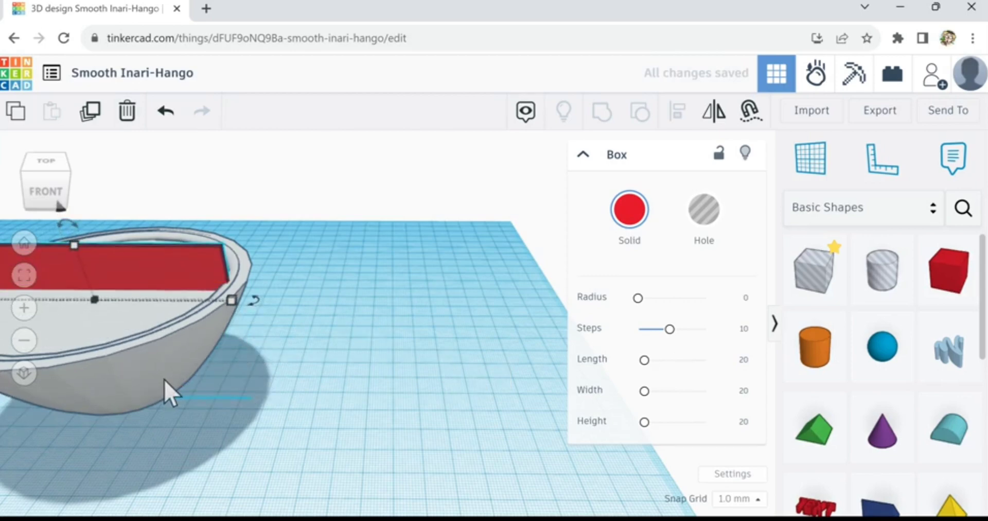
key(ctrl+Up)
key(ctrl+Up)
key(ctrl+Up)
key(ctrl+Up)
key(ctrl+Up)
key(ctrl+Up)
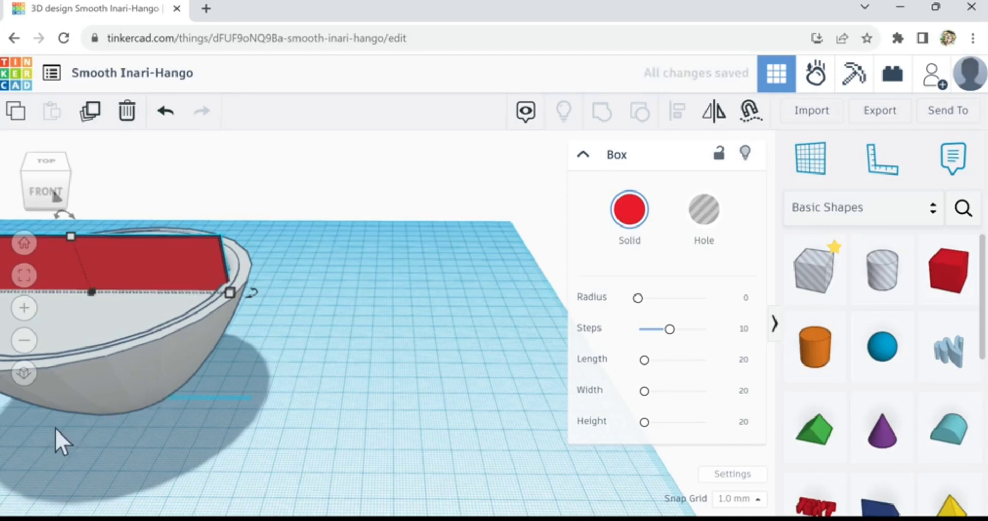
key(f)
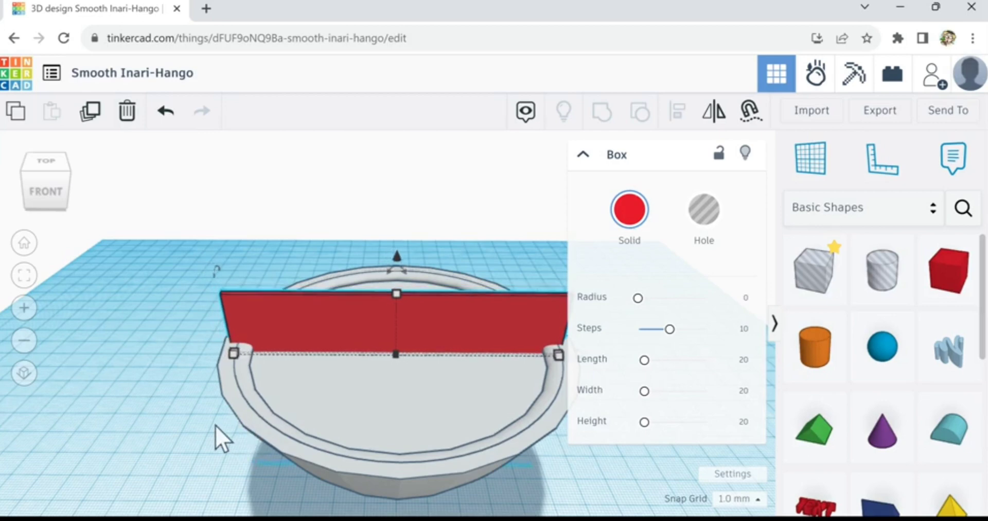
- Select the dish, torus and red panel together and align their centers along the two horizontal axes
drag(196, 292, 316, 382)
scroll(316, 382, down, 3)
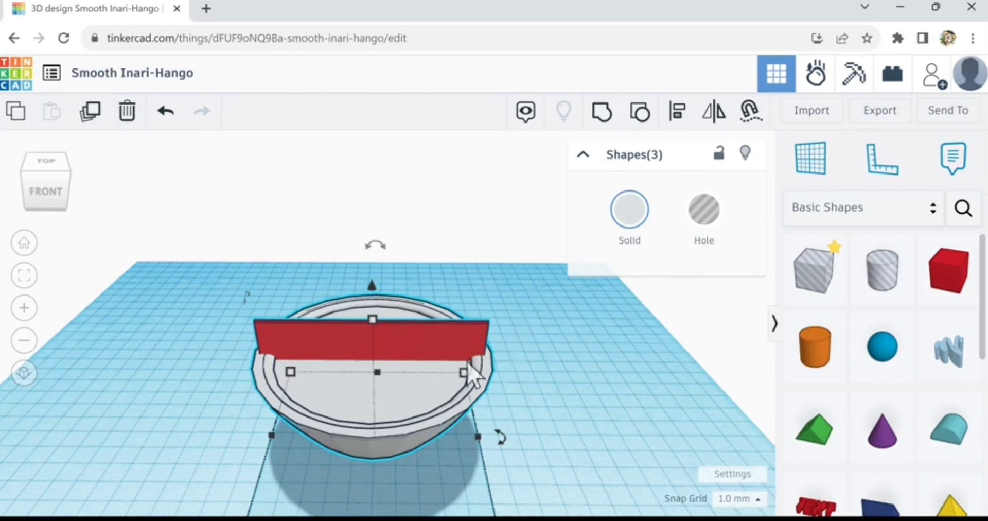
click(533, 376)
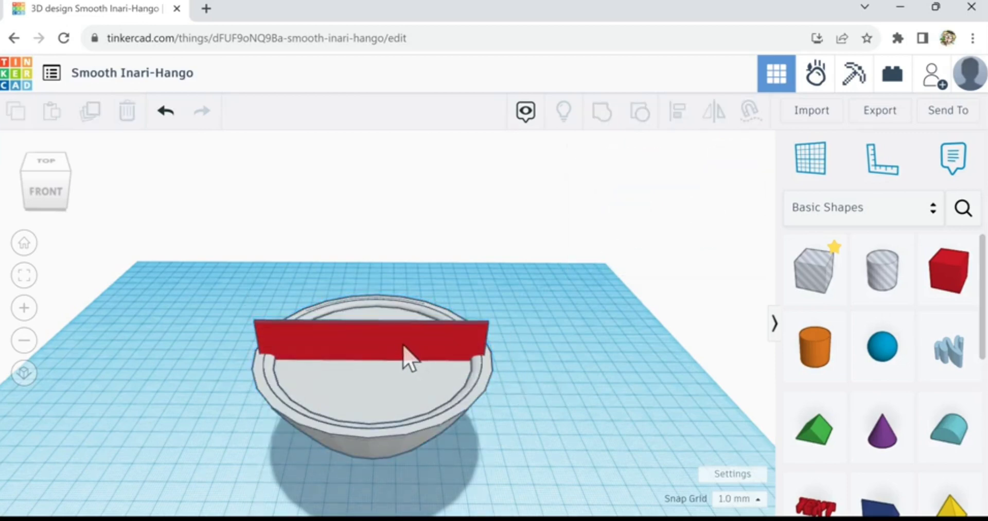
click(331, 388)
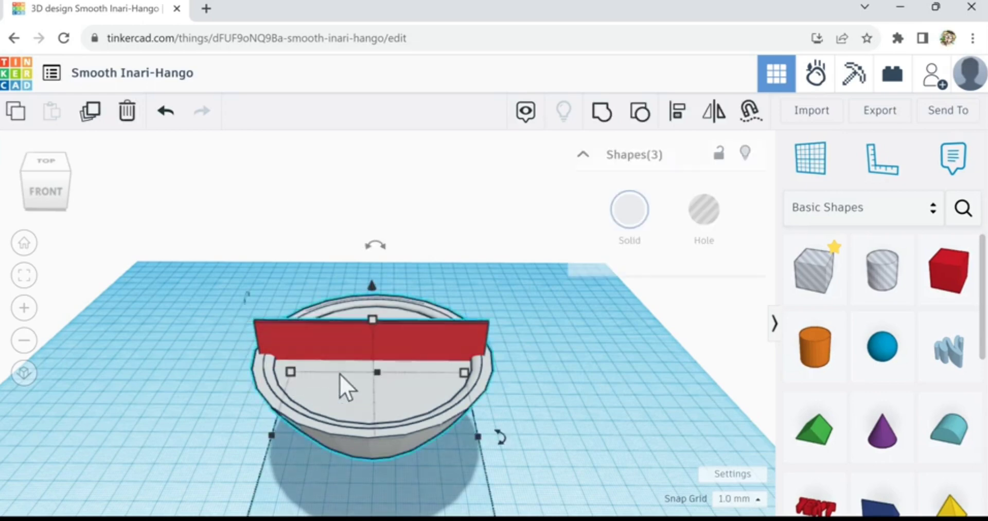
click(677, 114)
scroll(362, 454, down, 2)
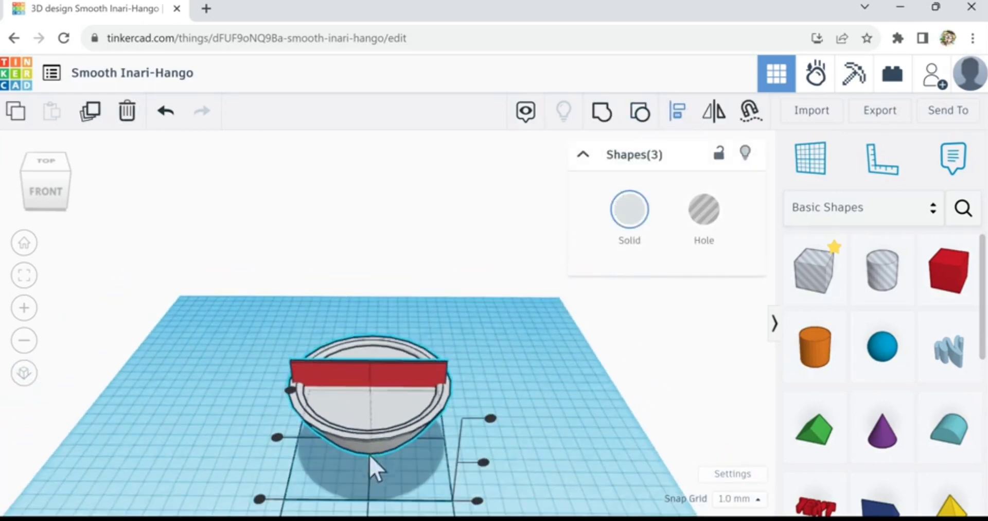
scroll(369, 512, down, 2)
mouse_move(472, 467)
right_down()
mouse_move(504, 463)
mouse_move(463, 484)
right_up()
click(375, 505)
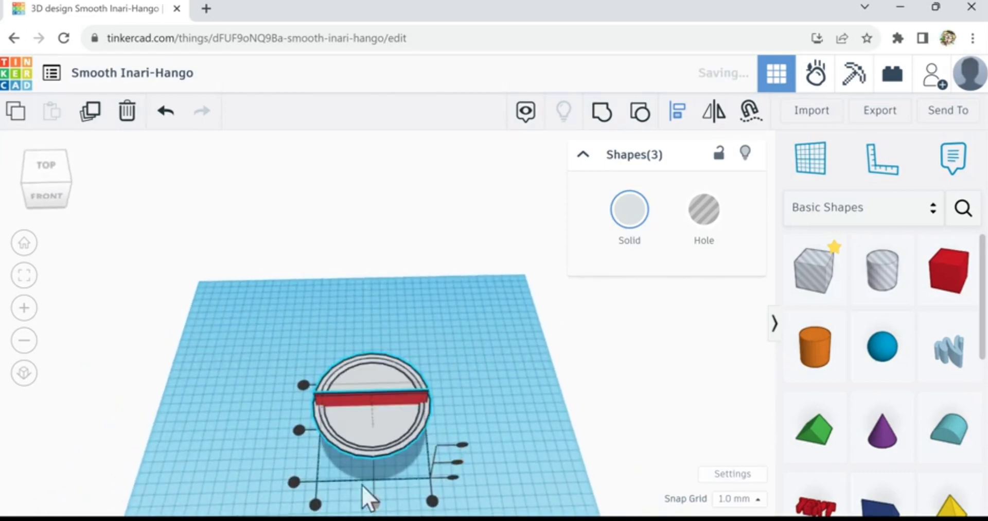
click(300, 433)
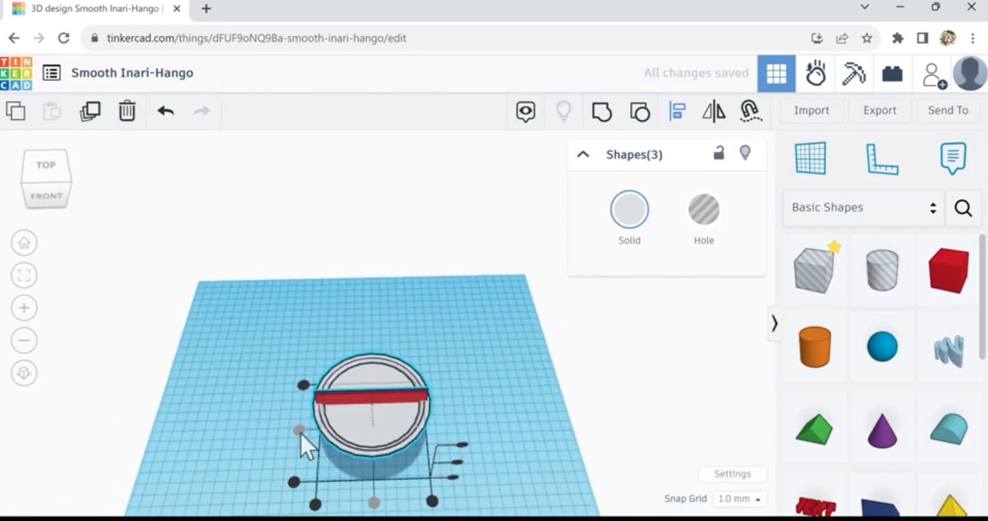
click(254, 427)
- Turn the red upright panel across the dish into a hole
scroll(391, 429, up, 1)
scroll(392, 425, up, 3)
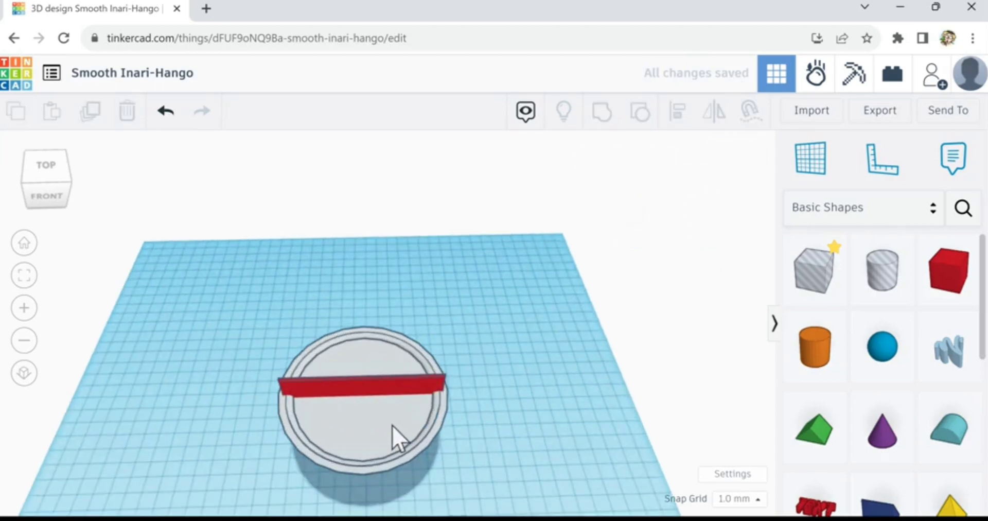
right_drag(478, 472, 487, 447)
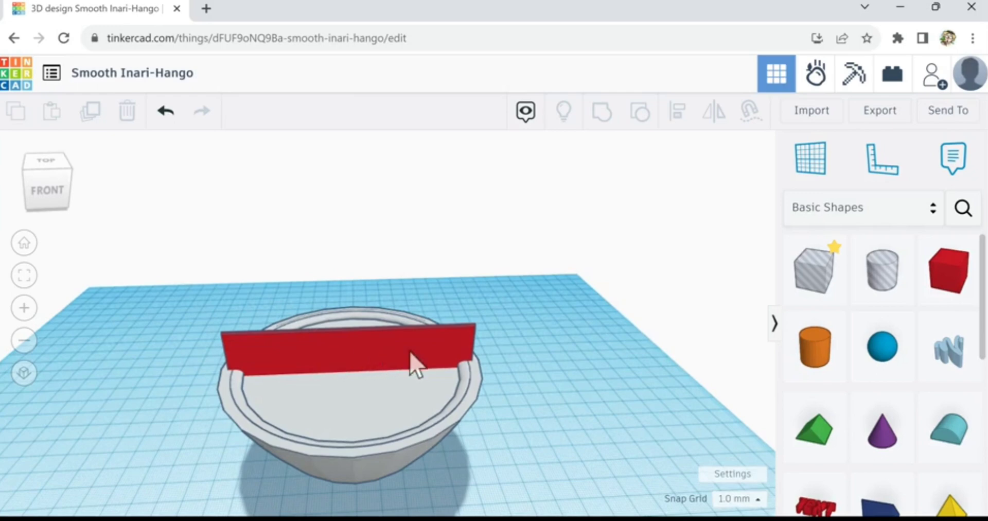
click(355, 356)
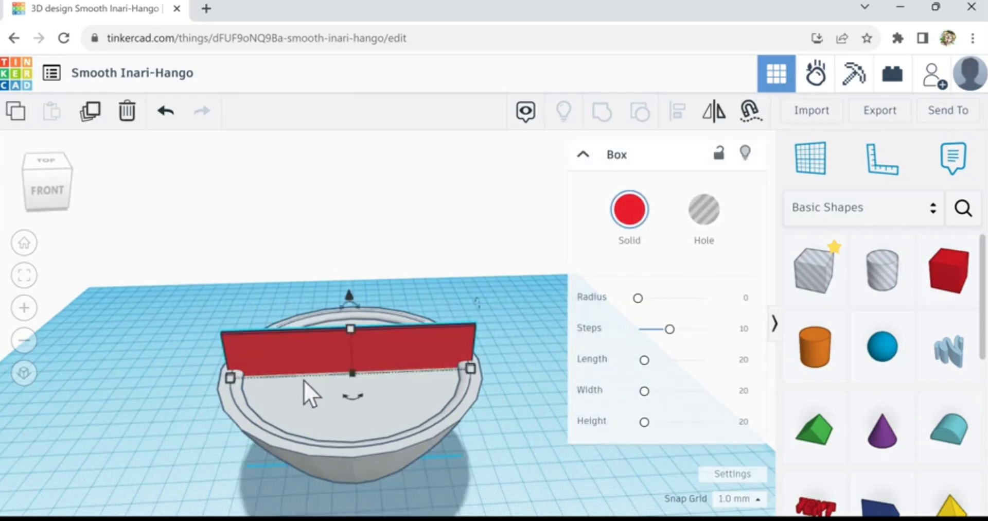
click(706, 222)
click(620, 253)
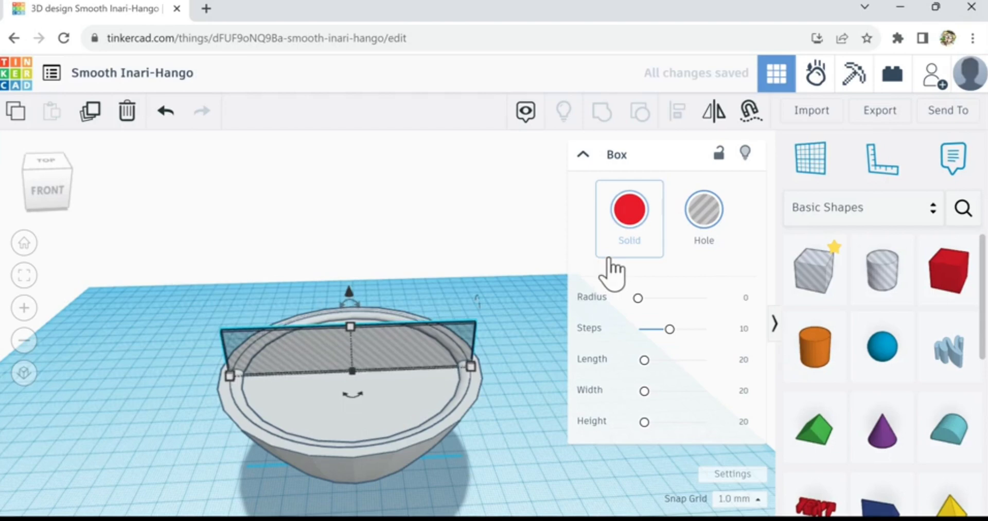
- Adjust the hole panel's height in small vertical steps, ending one step higher, so its lower edge sits just above the recess floor
scroll(349, 350, up, 2)
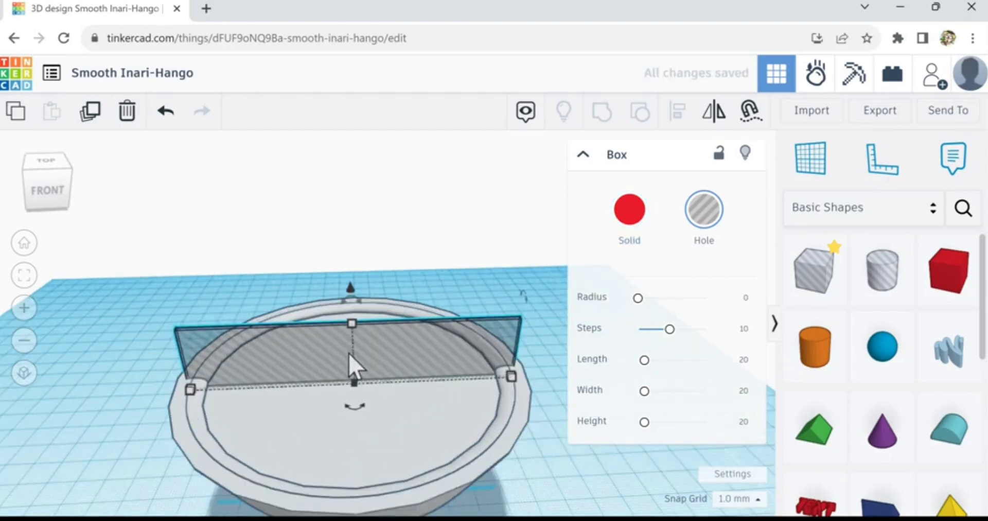
scroll(355, 361, up, 3)
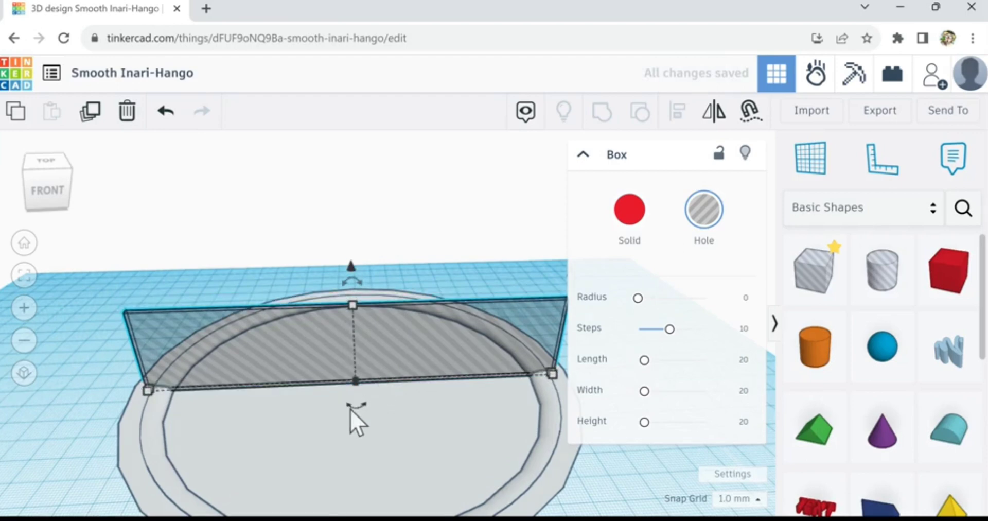
scroll(349, 407, up, 3)
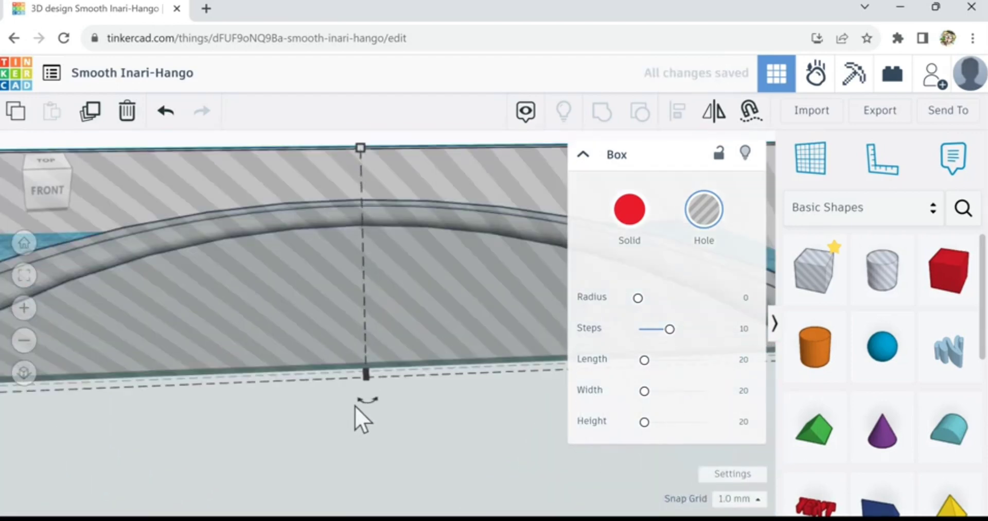
key(ctrl+Up)
key(ctrl+Down)
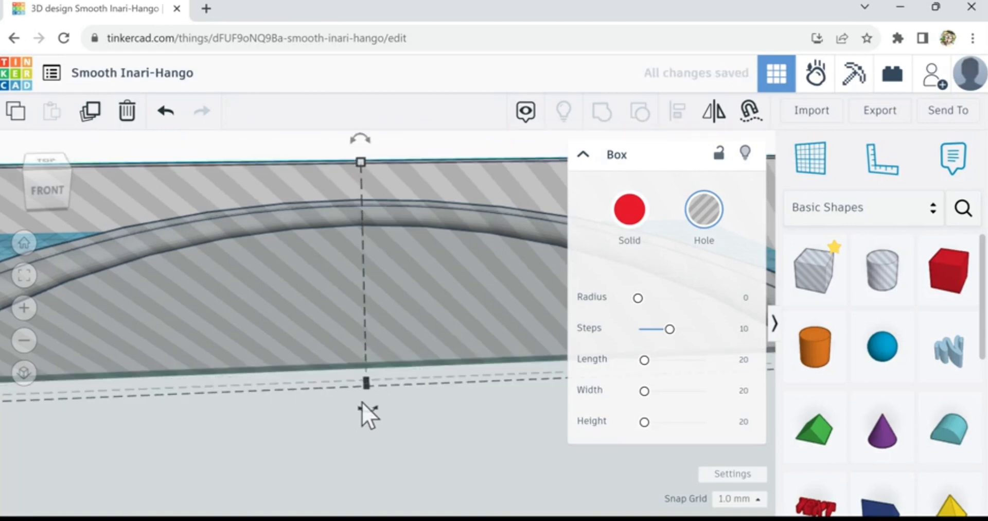
scroll(361, 402, down, 2)
scroll(361, 414, down, 1)
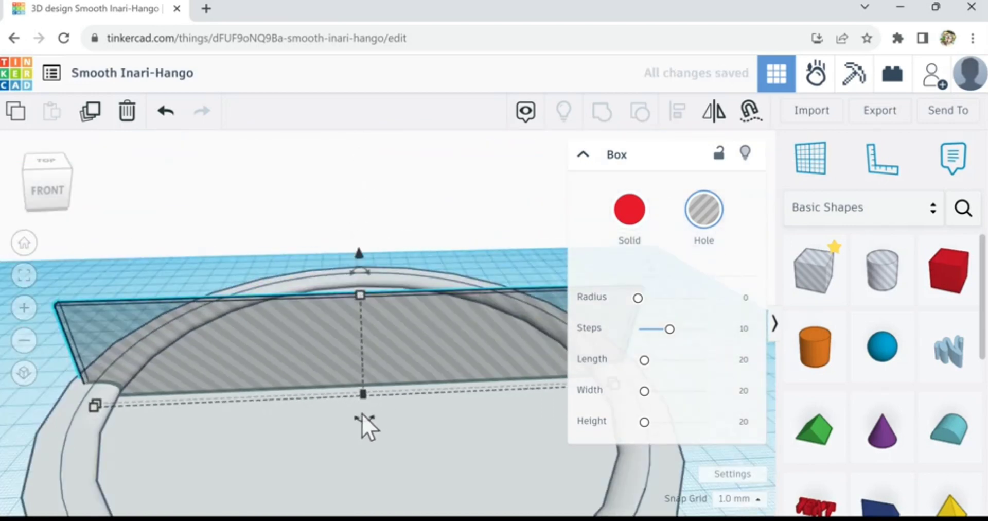
key(ctrl+Up)
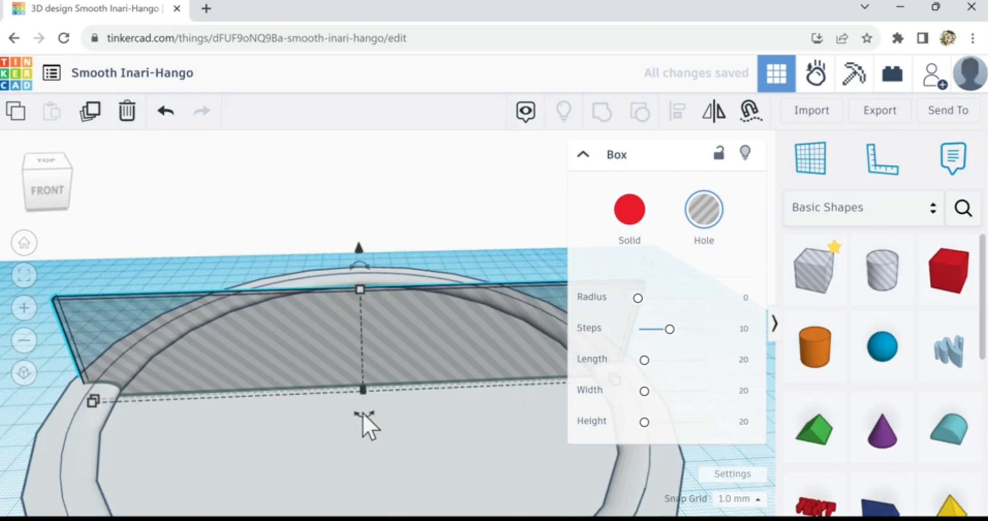
scroll(342, 399, down, 3)
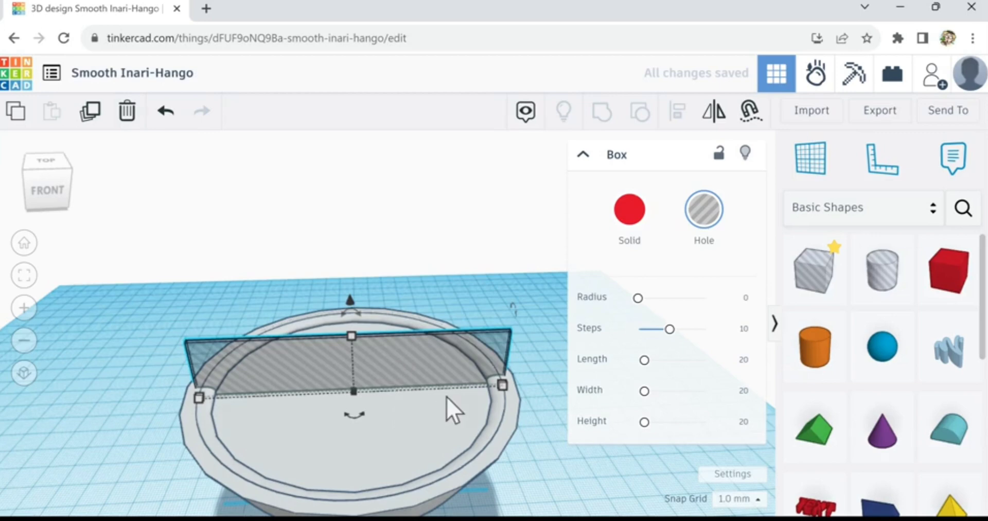
- Duplicate the hole panel in place and rotate the copy a few degrees about the vertical axis
right_drag(550, 431, 477, 372)
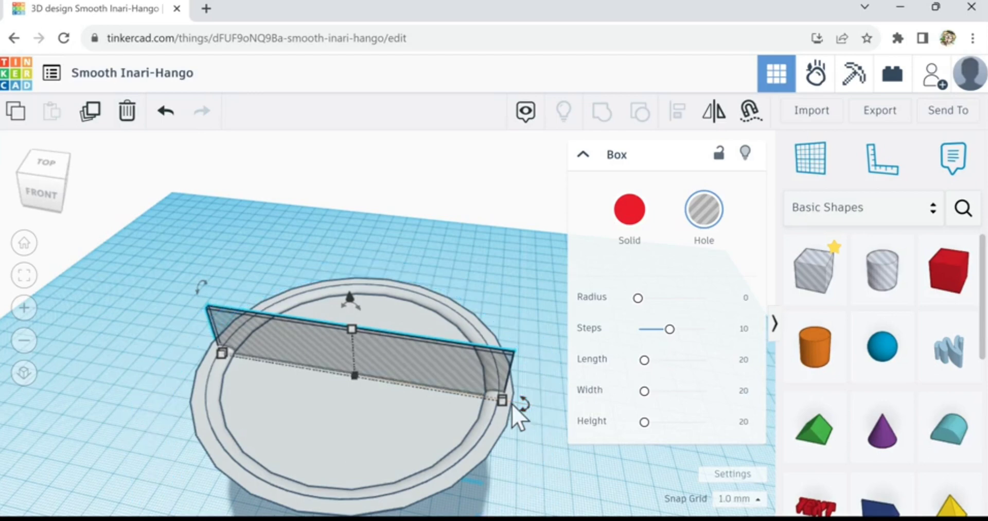
click(92, 117)
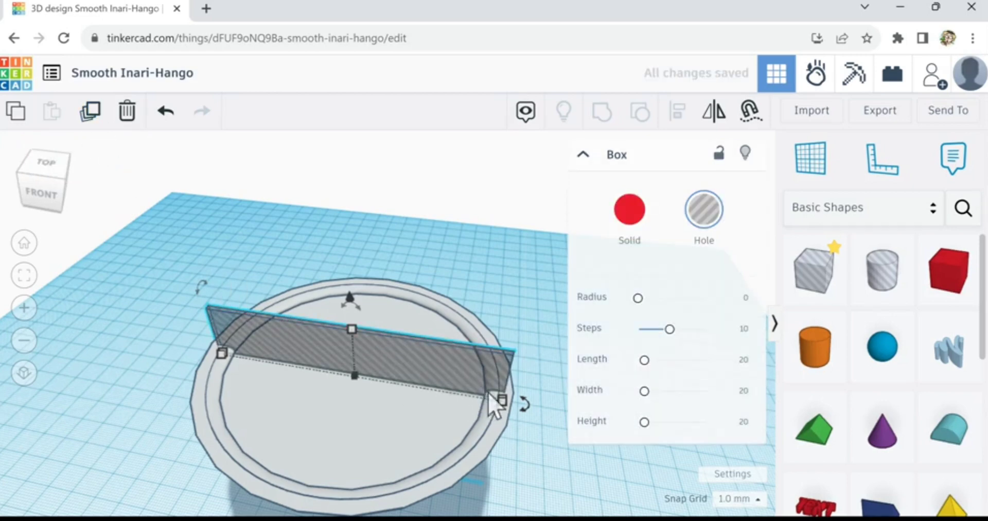
mouse_move(518, 410)
drag(523, 415, 708, 462)
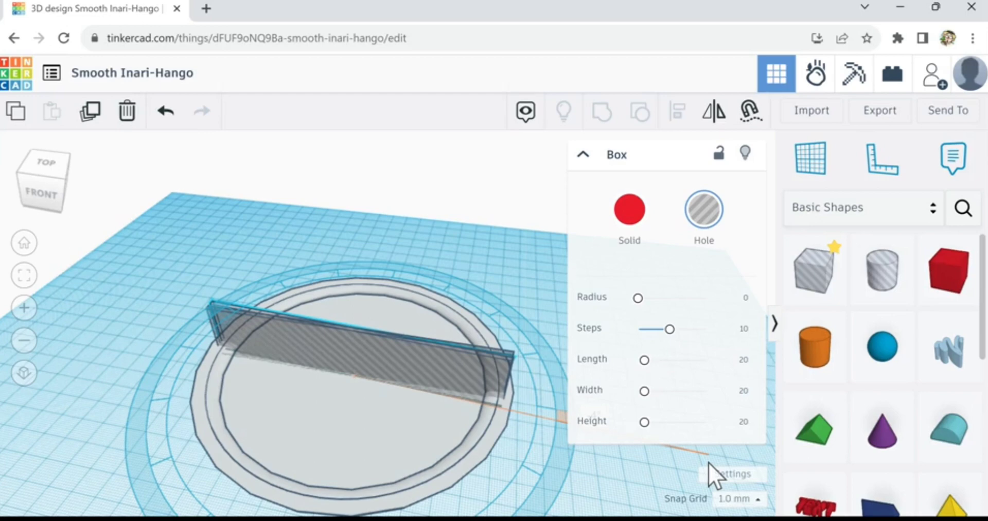
drag(708, 462, 709, 462)
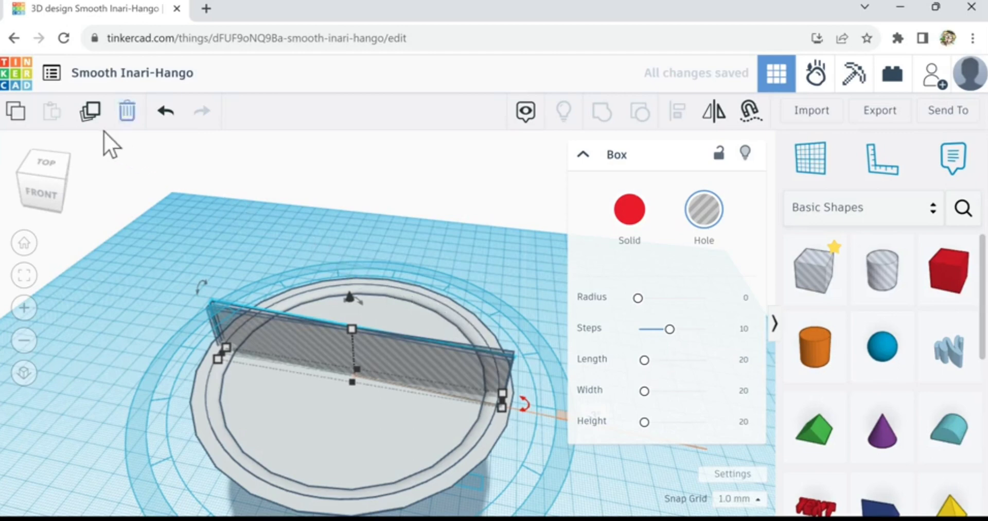
- Repeat the rotated duplication of the hole panel until the copies fan out around the full circle of the dish
click(91, 119)
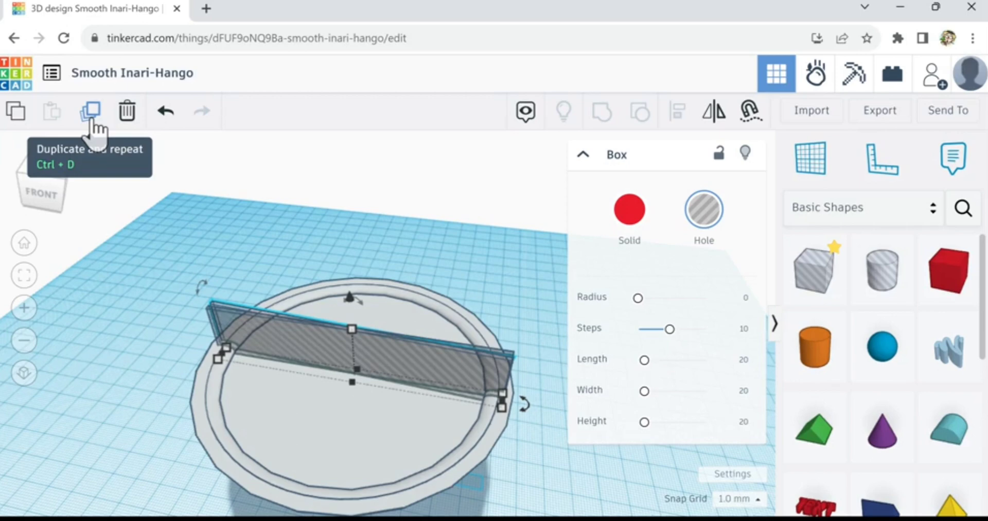
click(92, 122)
click(93, 123)
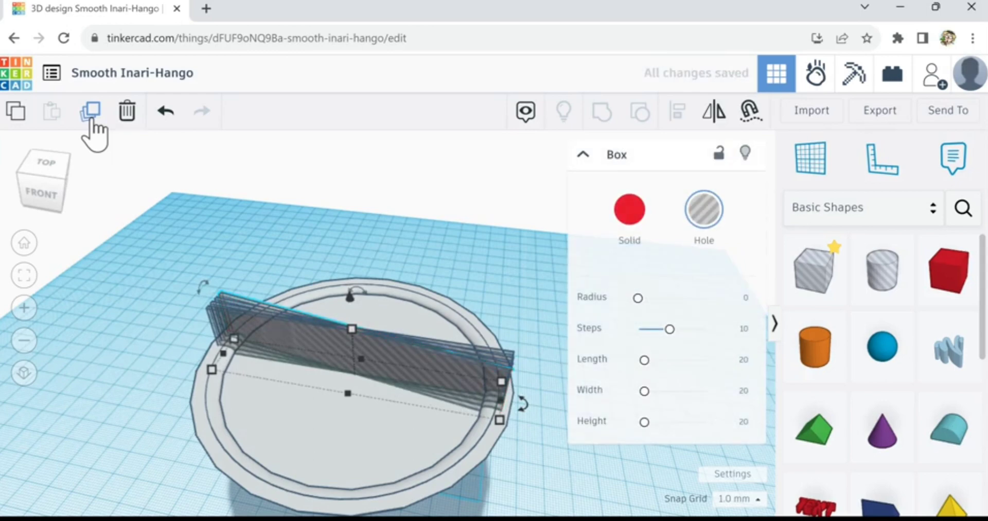
click(93, 121)
click(92, 122)
click(92, 122)
click(92, 121)
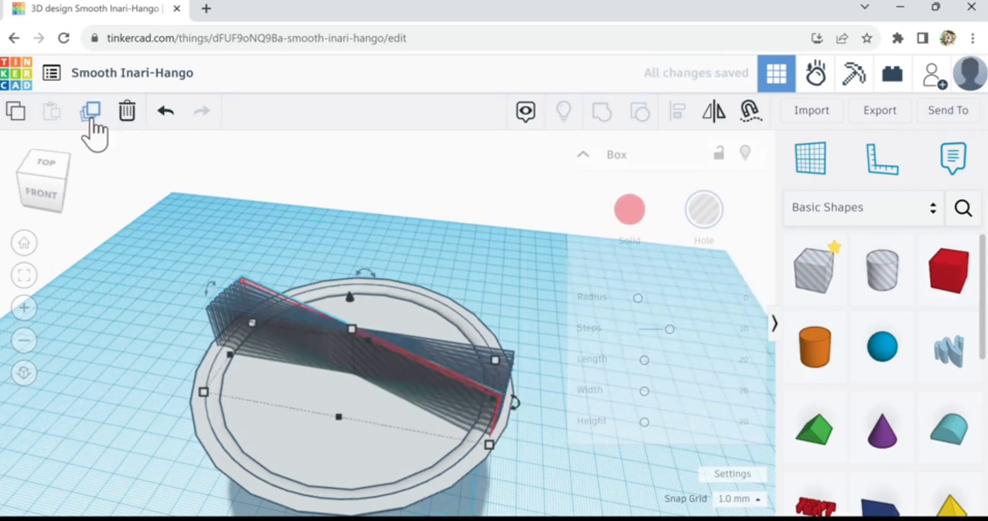
click(92, 121)
click(92, 122)
click(92, 121)
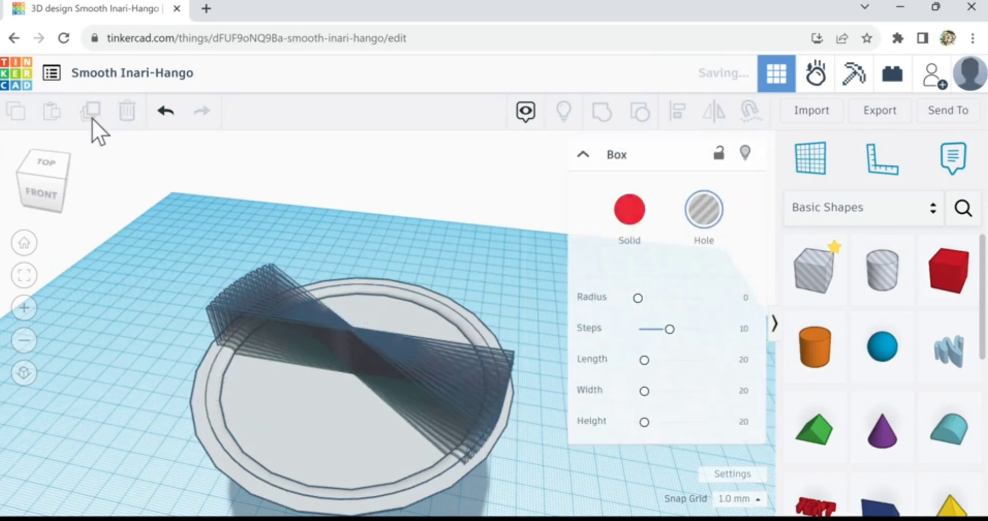
click(92, 110)
click(92, 110)
click(92, 111)
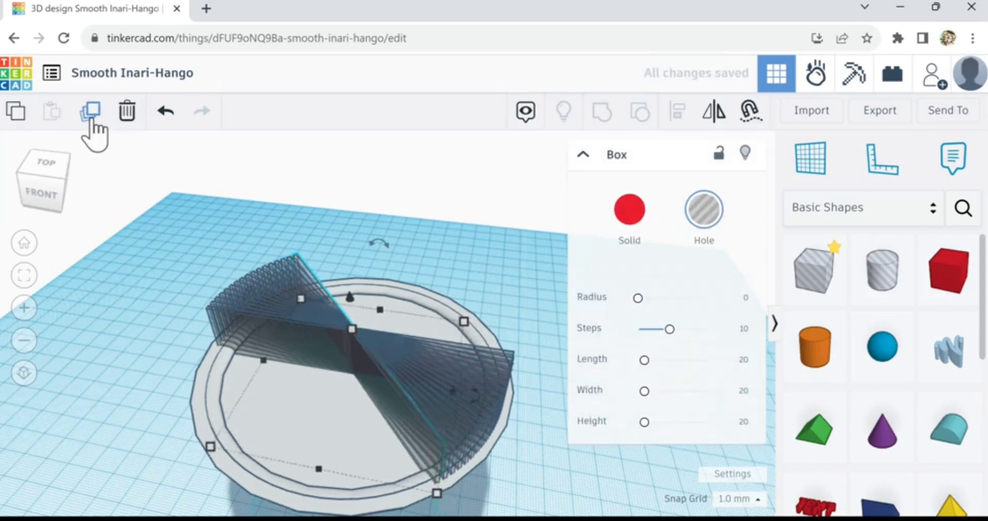
click(92, 119)
click(92, 120)
click(91, 120)
click(92, 119)
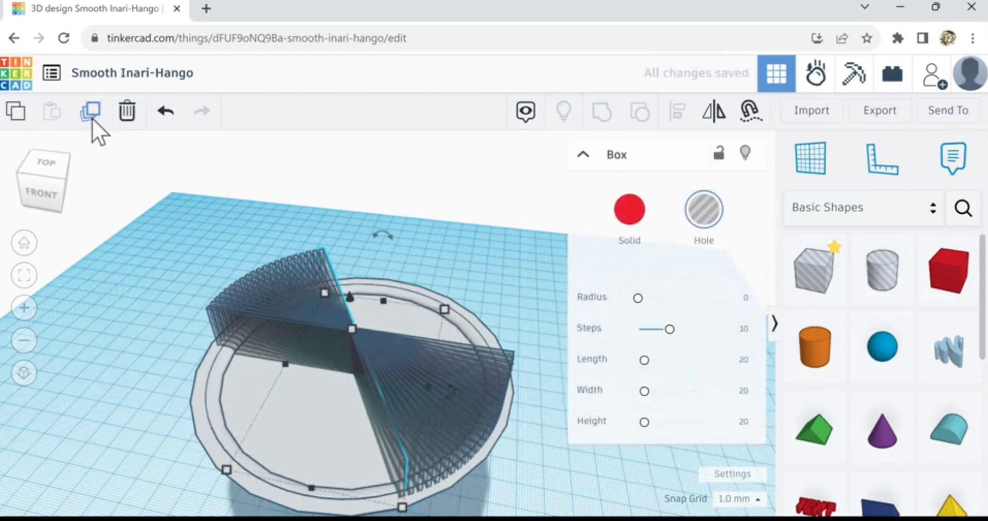
click(92, 120)
click(92, 120)
click(92, 120)
click(92, 120)
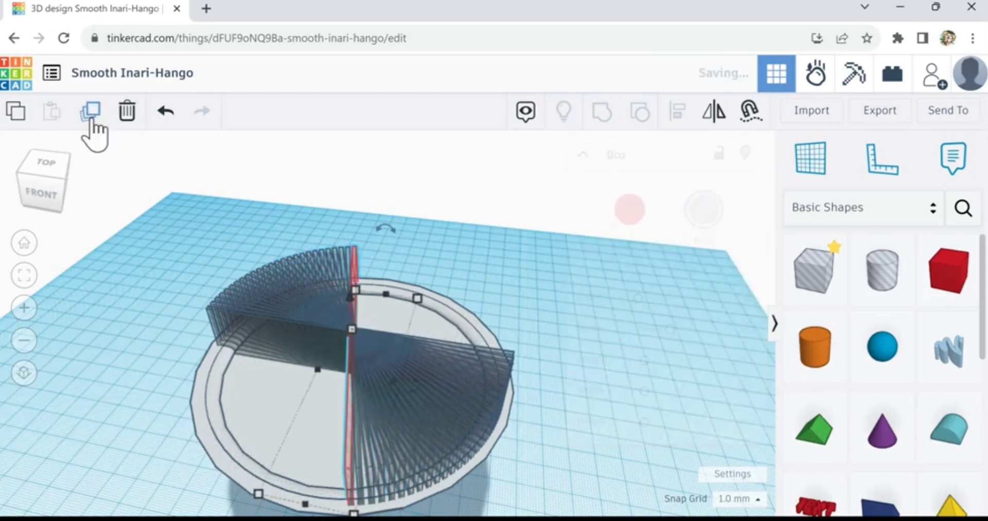
click(91, 120)
click(92, 120)
click(92, 119)
click(92, 120)
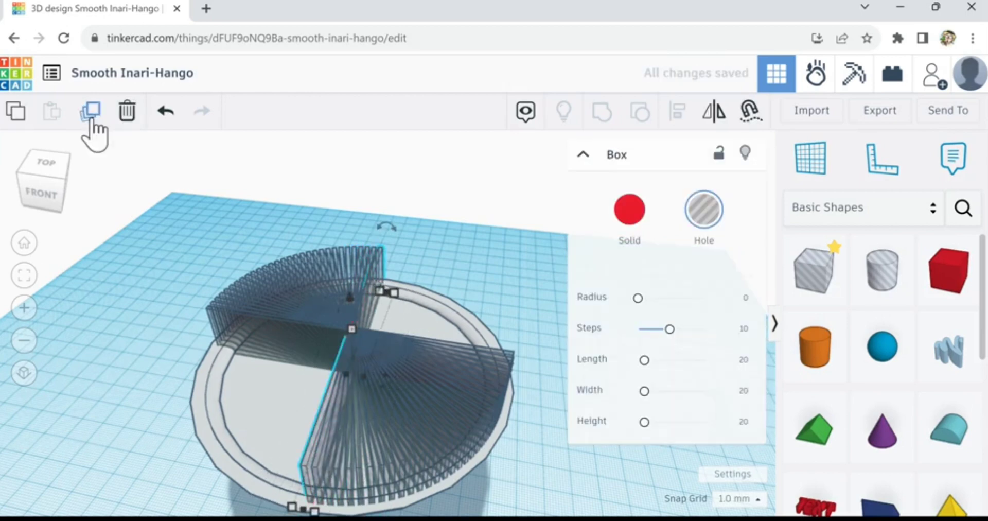
click(92, 120)
click(92, 120)
click(92, 120)
click(92, 120)
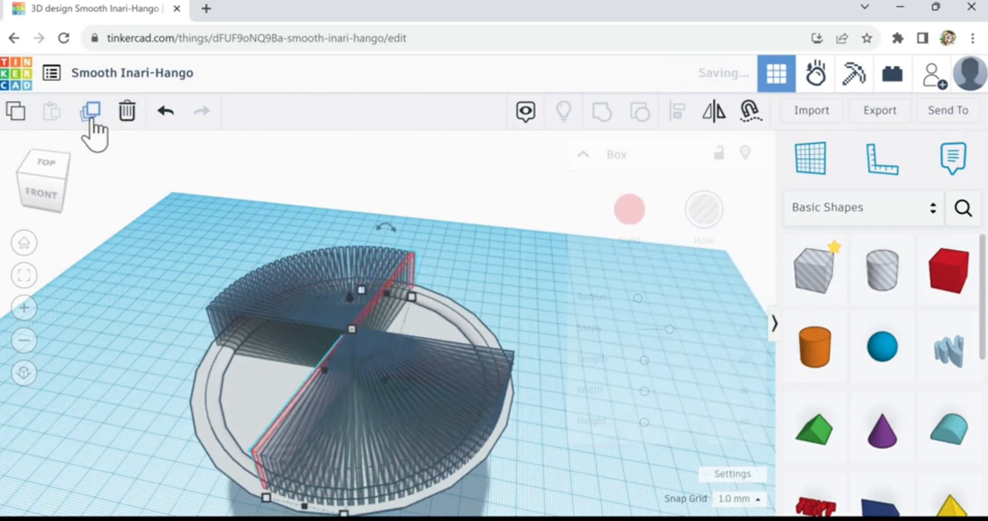
click(92, 120)
click(92, 120)
click(92, 120)
click(92, 120)
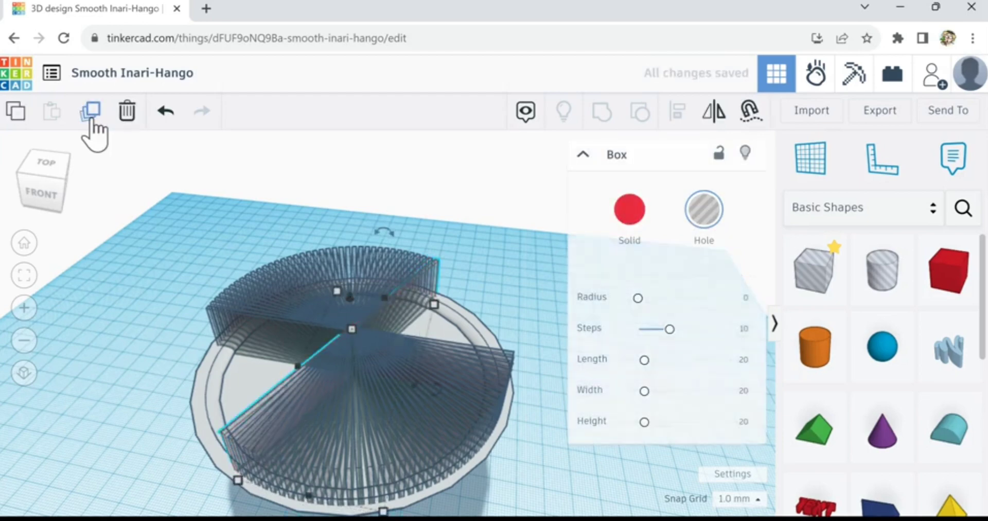
click(92, 119)
click(92, 120)
click(91, 119)
click(92, 120)
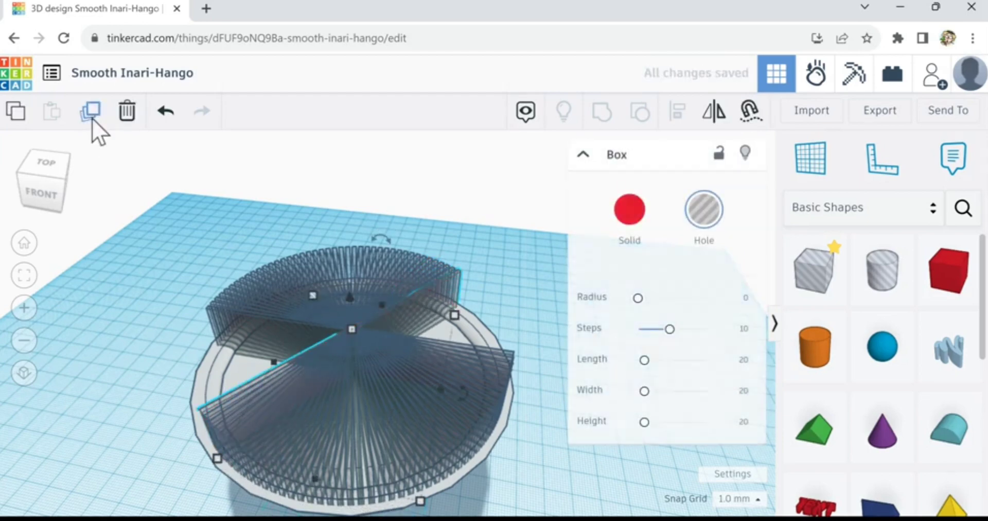
click(92, 120)
click(92, 120)
click(92, 120)
click(91, 120)
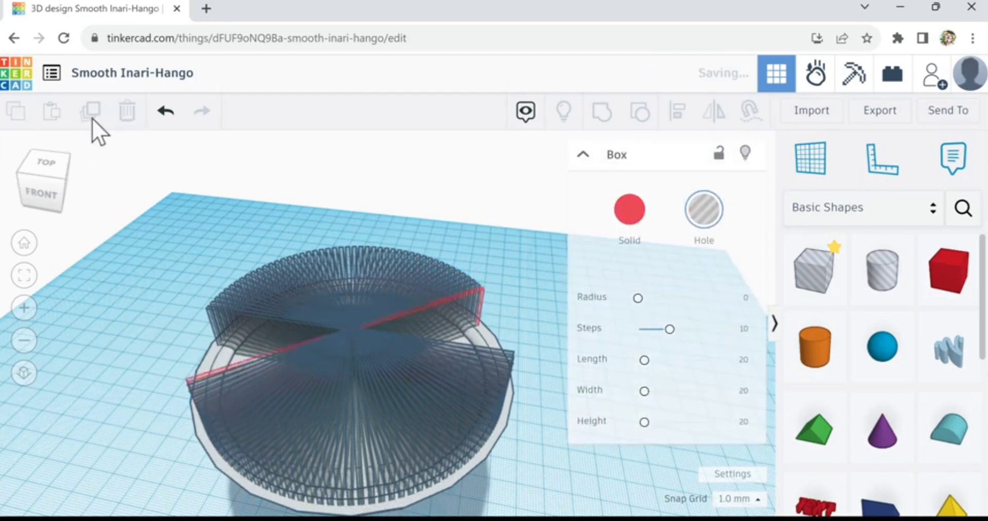
click(92, 119)
click(92, 119)
click(91, 119)
click(92, 120)
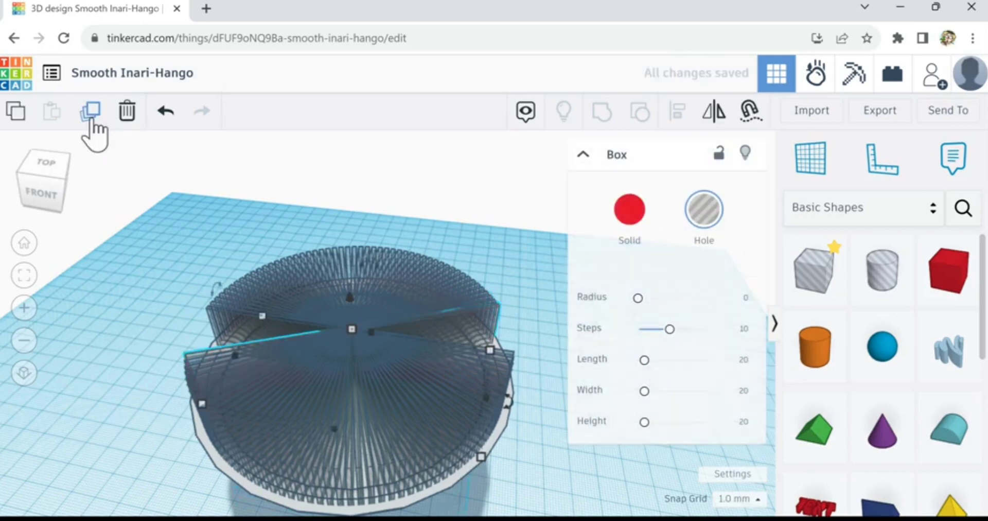
click(92, 120)
click(92, 119)
click(92, 120)
click(92, 119)
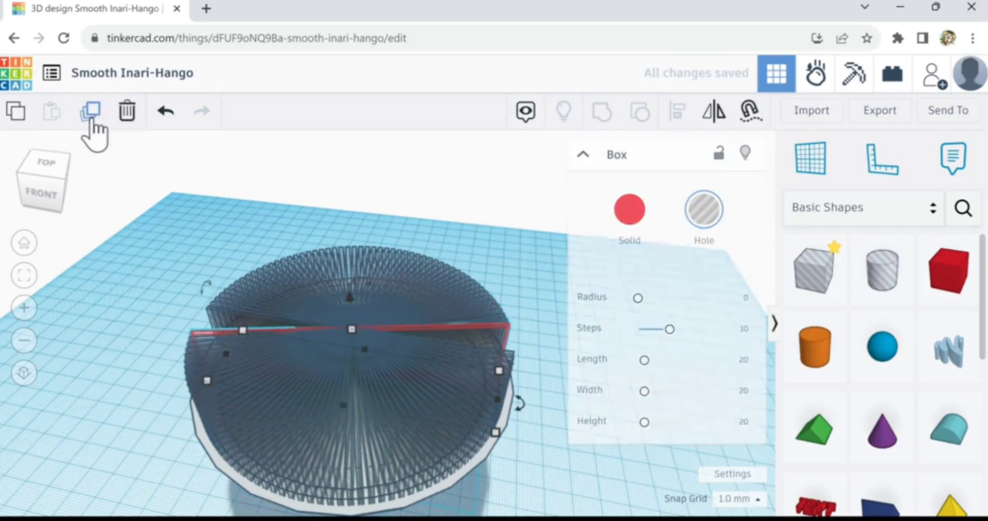
click(92, 119)
click(92, 120)
click(92, 119)
click(92, 120)
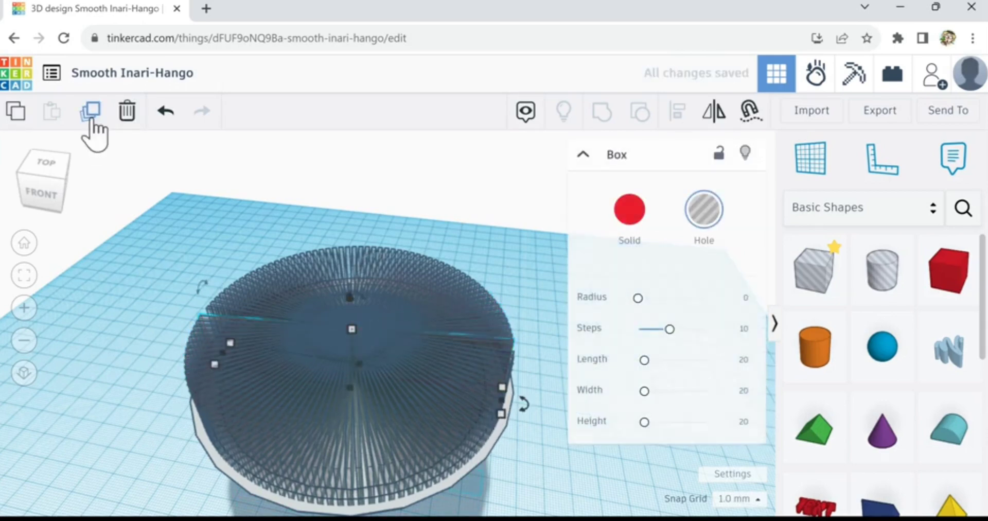
click(91, 119)
click(92, 120)
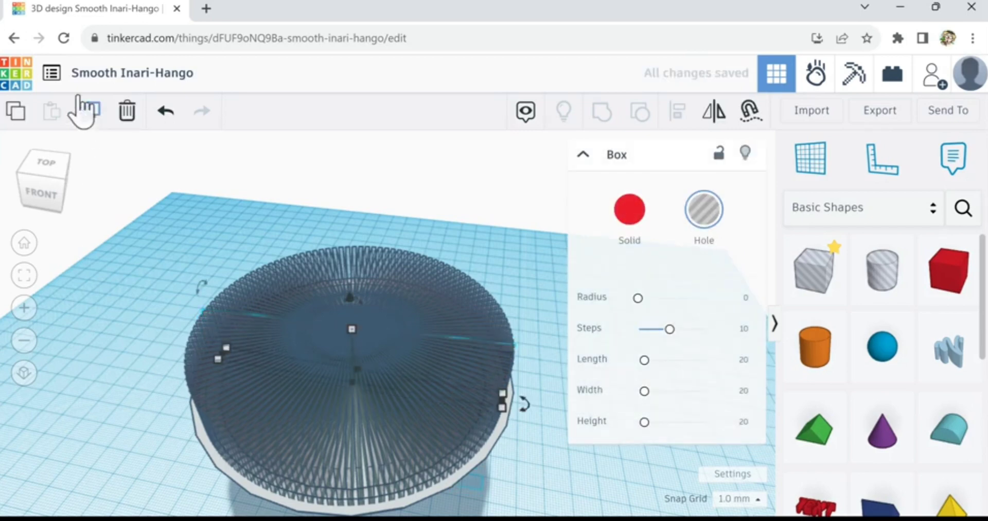
- Select the dish, torus and all hole panels together, clear the selection, and inspect the radial array from a low front view
drag(155, 238, 534, 498)
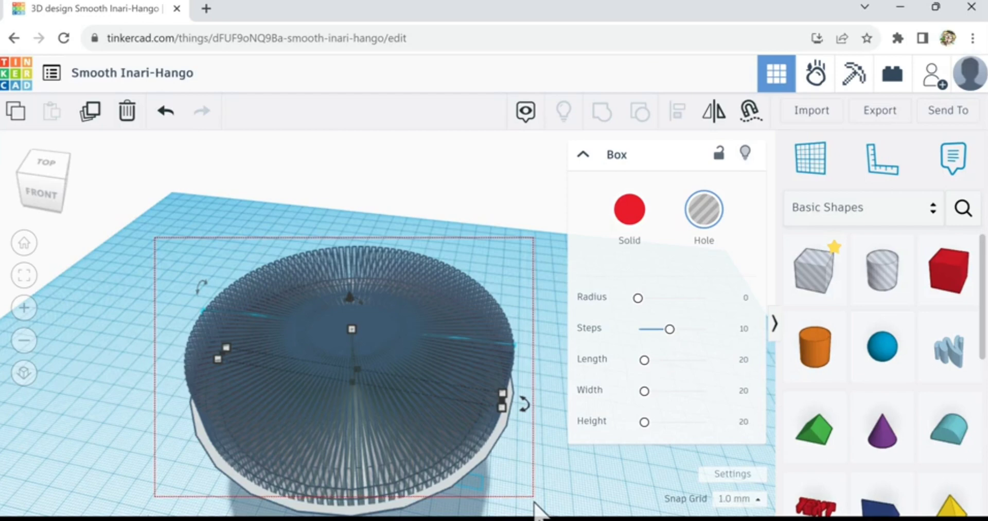
drag(534, 500, 534, 499)
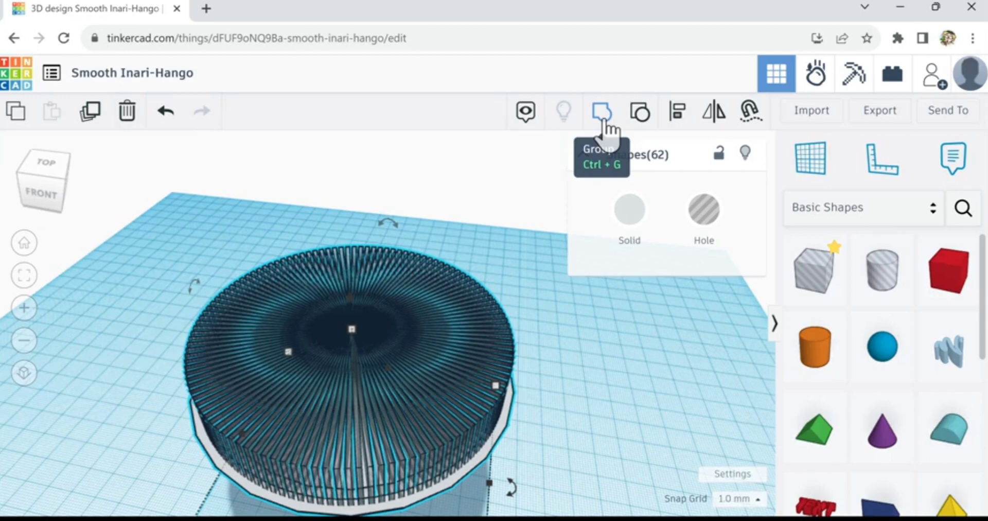
click(564, 452)
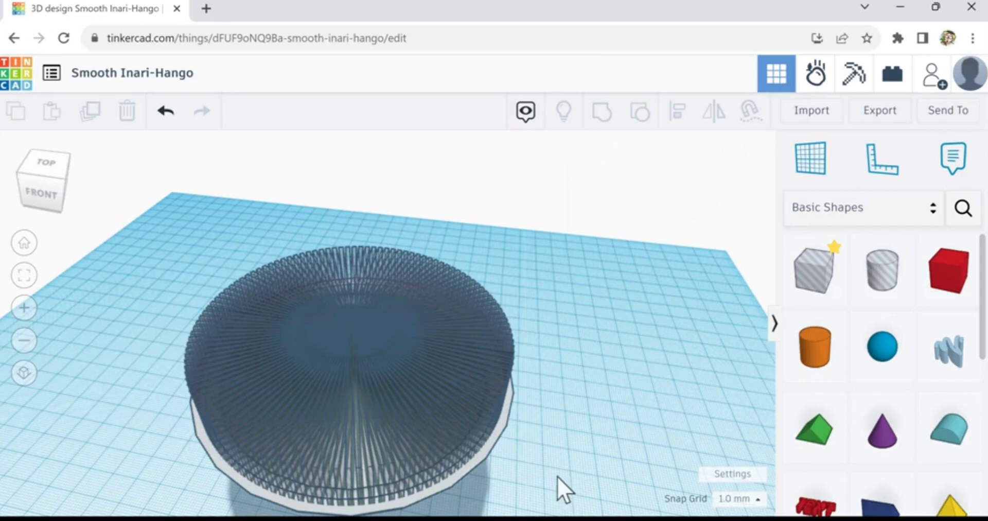
right_drag(557, 476, 606, 449)
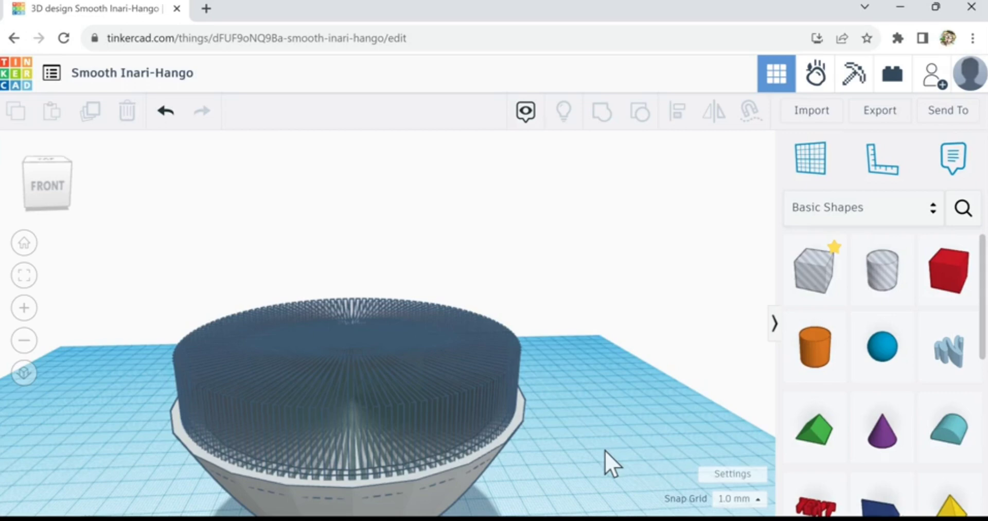
- Undo the radial duplication of the hole panels copy by copy until the fan is gone and a single upright panel is left
right_drag(604, 449, 409, 364)
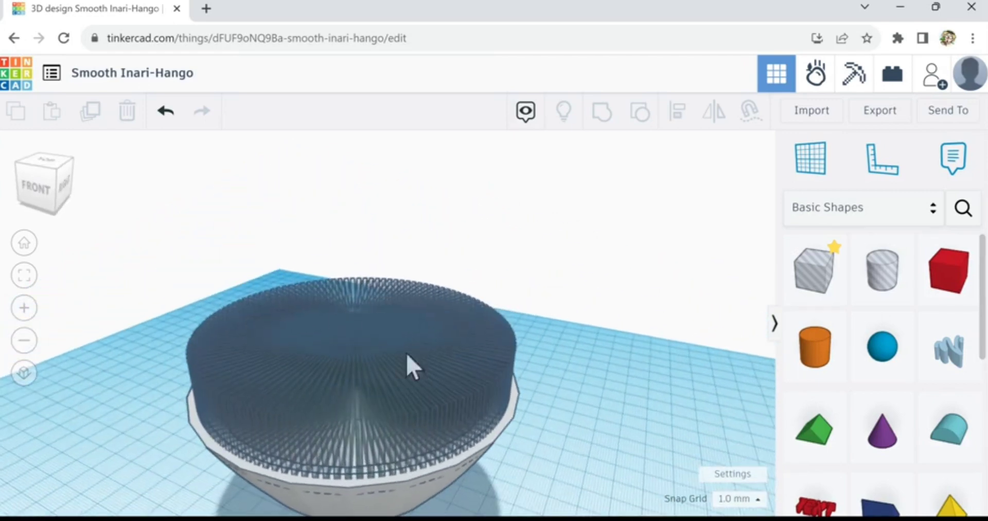
click(165, 112)
click(165, 111)
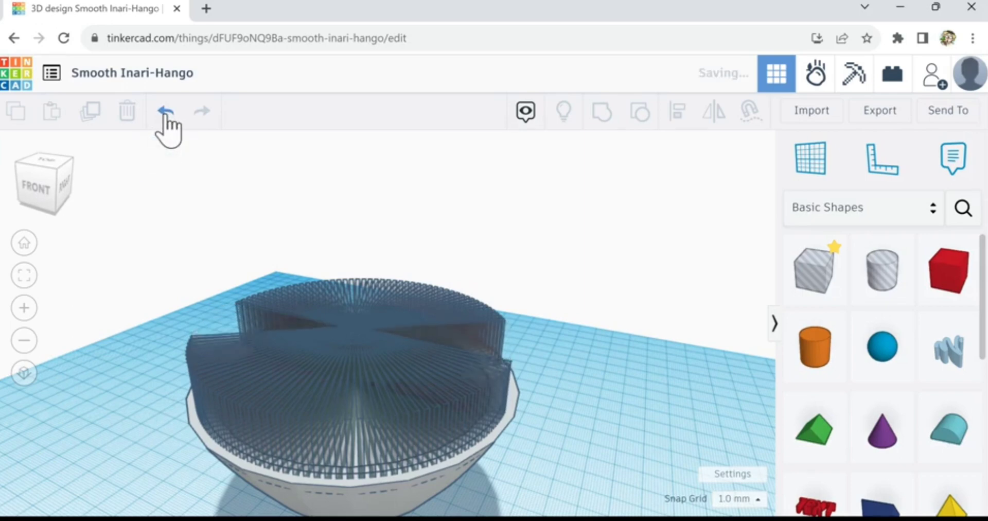
click(166, 114)
click(165, 113)
click(165, 113)
click(166, 113)
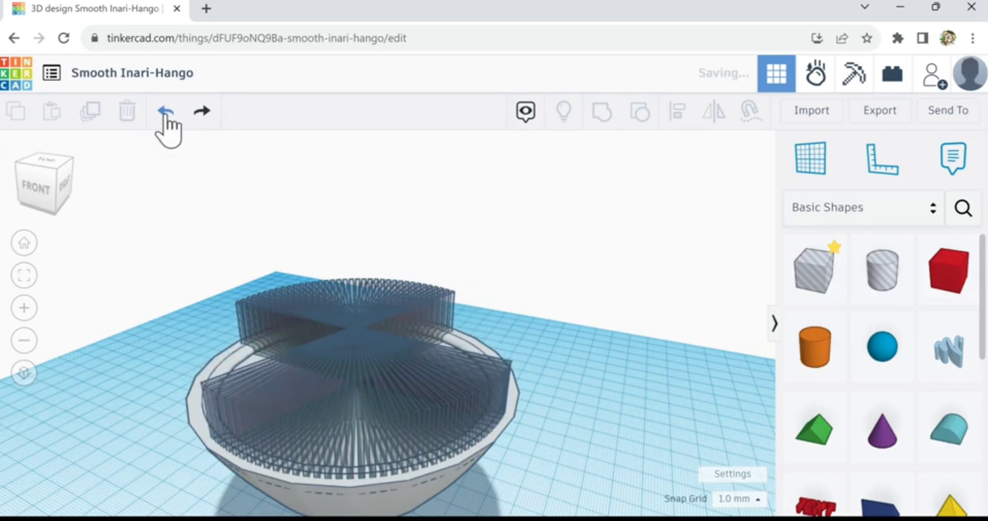
click(165, 114)
click(165, 113)
click(165, 113)
click(165, 113)
click(165, 113)
click(166, 113)
click(165, 113)
click(166, 114)
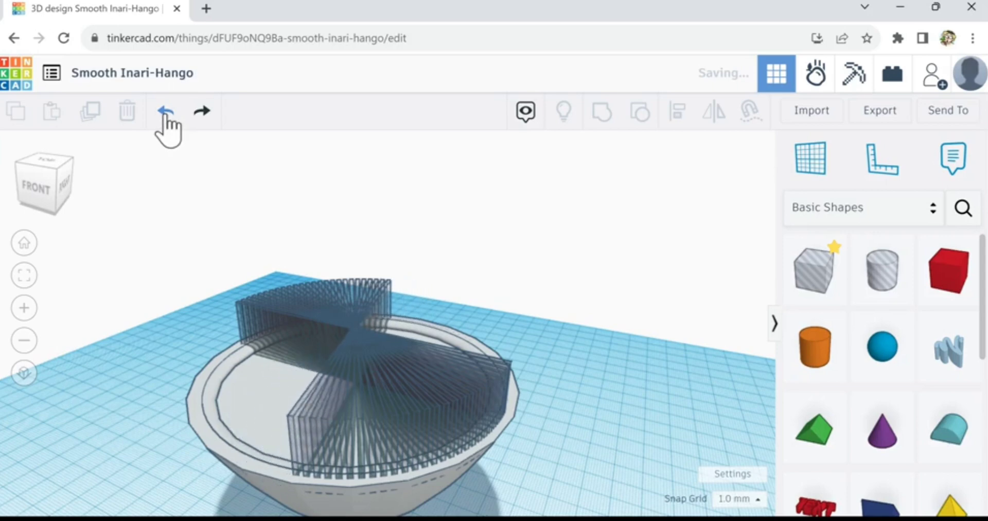
click(165, 113)
click(166, 113)
click(165, 113)
click(165, 114)
click(166, 113)
click(166, 113)
click(165, 113)
click(165, 114)
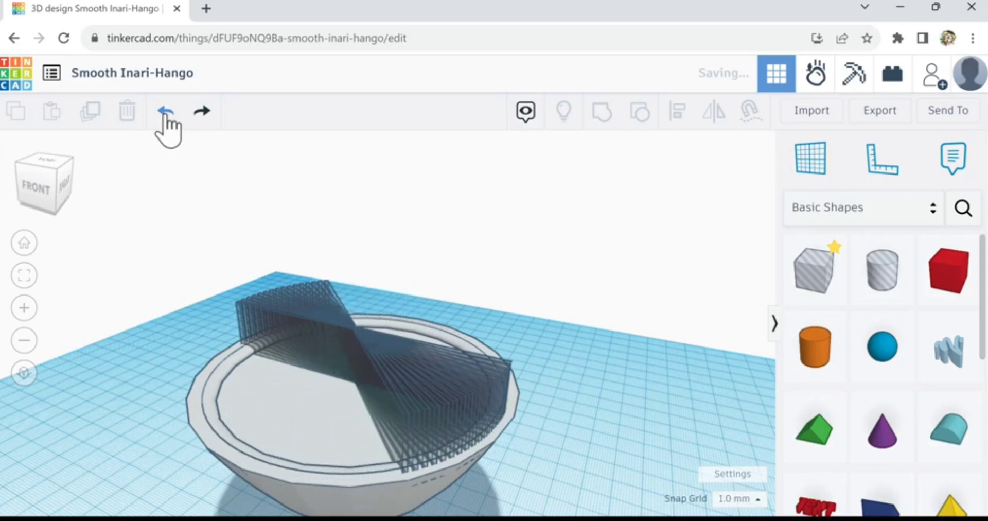
click(165, 113)
click(165, 113)
click(166, 113)
click(166, 114)
click(165, 113)
click(165, 113)
click(166, 113)
click(165, 114)
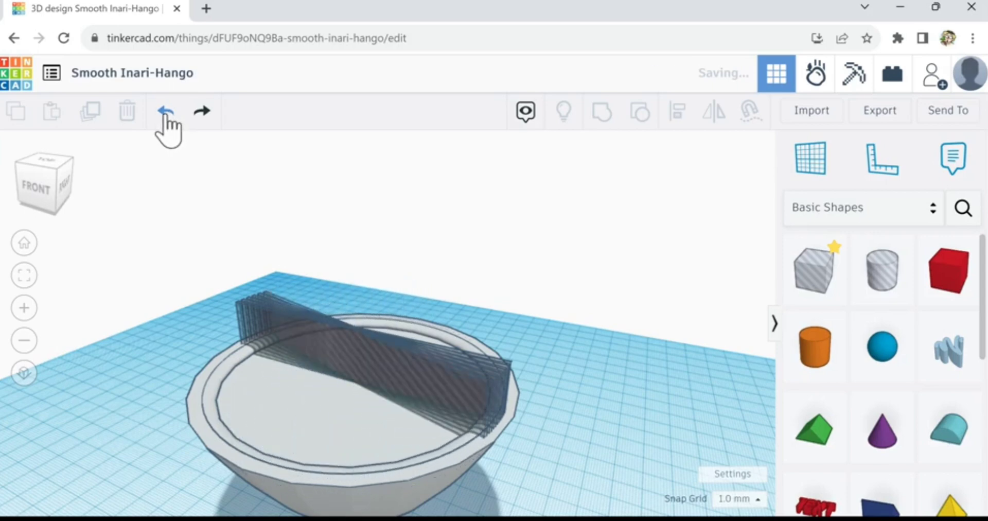
click(166, 114)
click(166, 114)
click(166, 114)
click(165, 114)
click(165, 114)
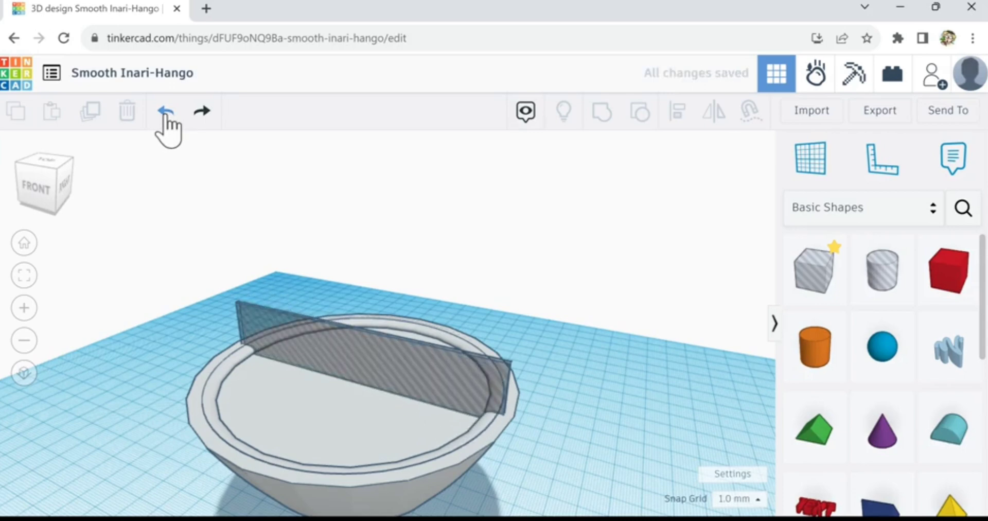
- Try shortening the hole panel across the dish to a length of 85 mm and then 75 mm
right_drag(236, 398, 481, 403)
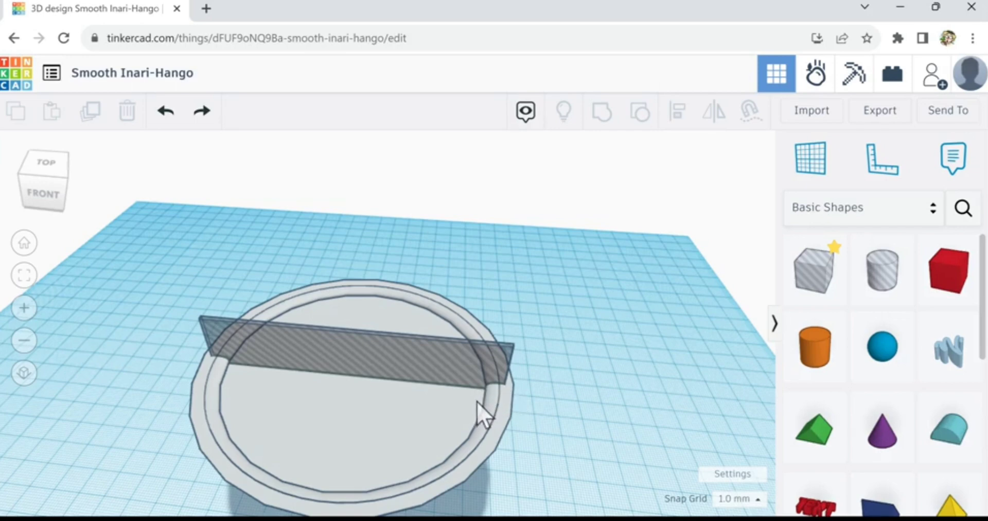
click(477, 381)
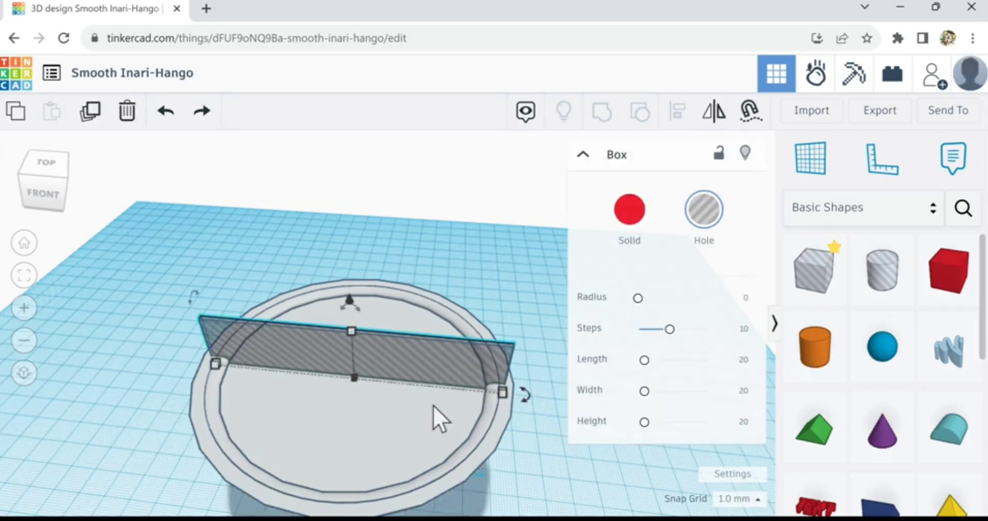
mouse_move(501, 399)
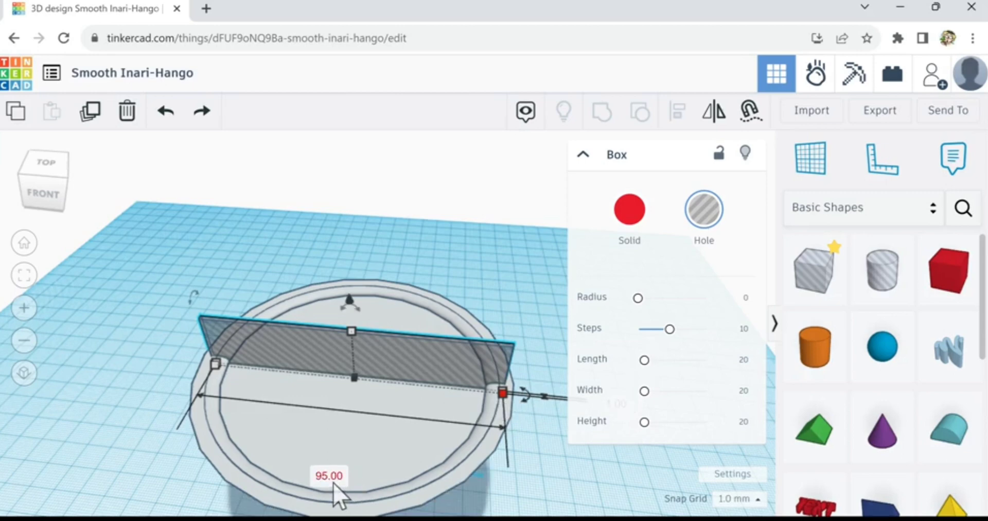
text(85)
key(Return)
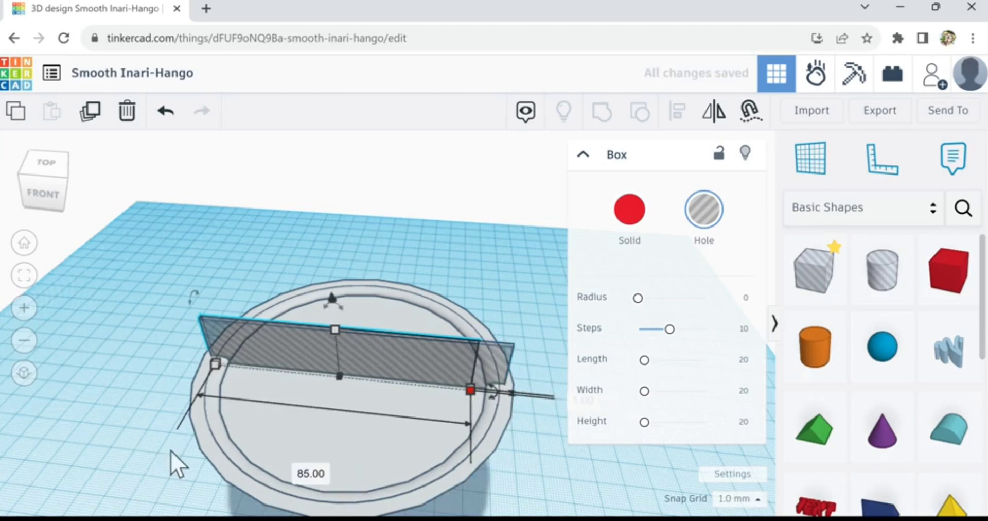
click(311, 472)
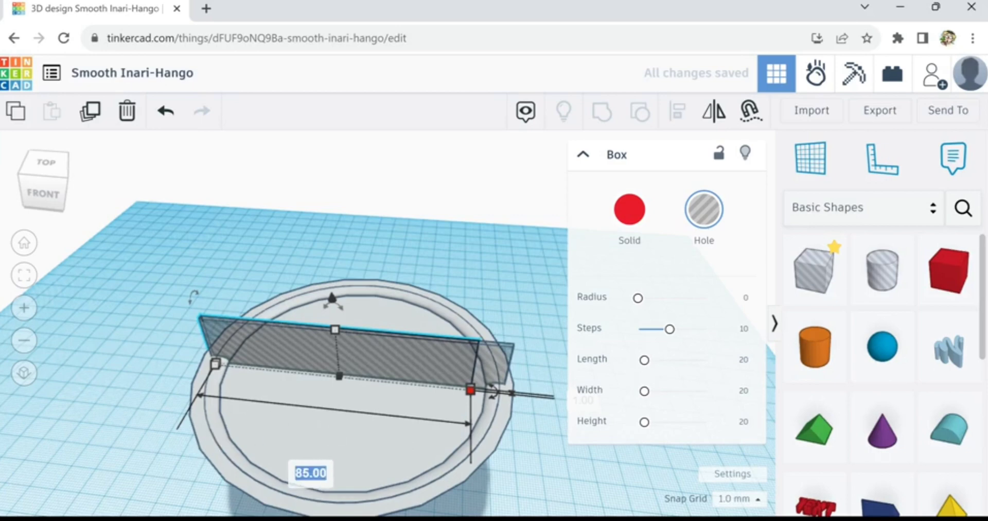
text(75)
key(Return)
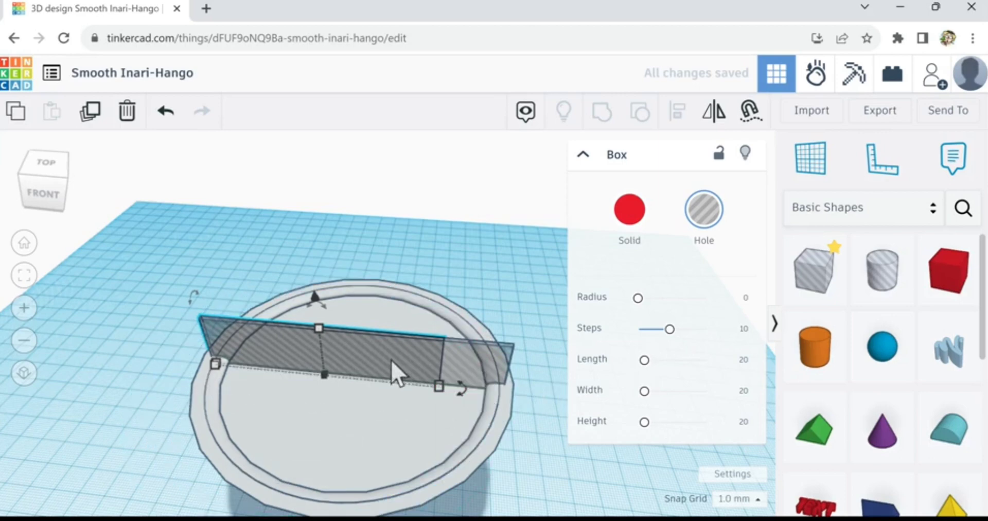
- Delete the shortened duplicate panel and set the remaining hole panel's length to 85 mm
click(127, 110)
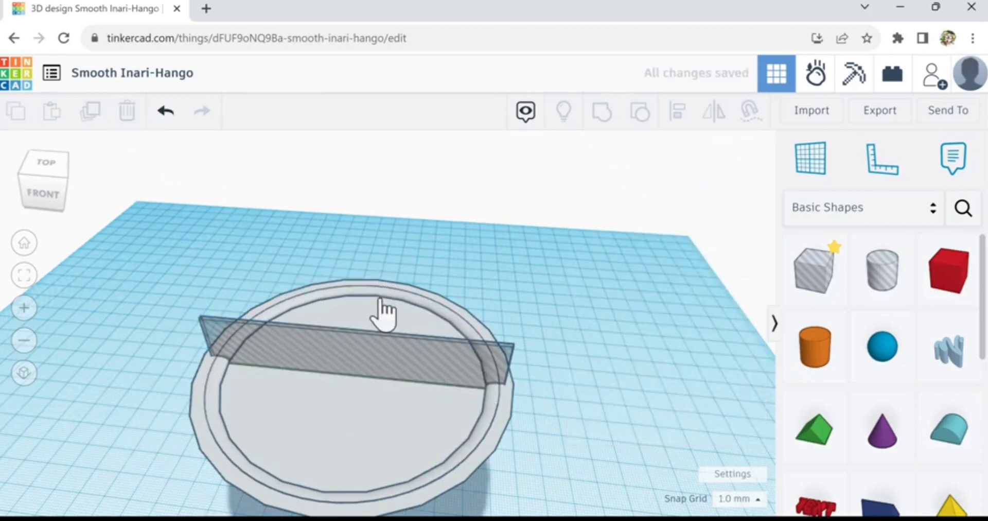
click(489, 370)
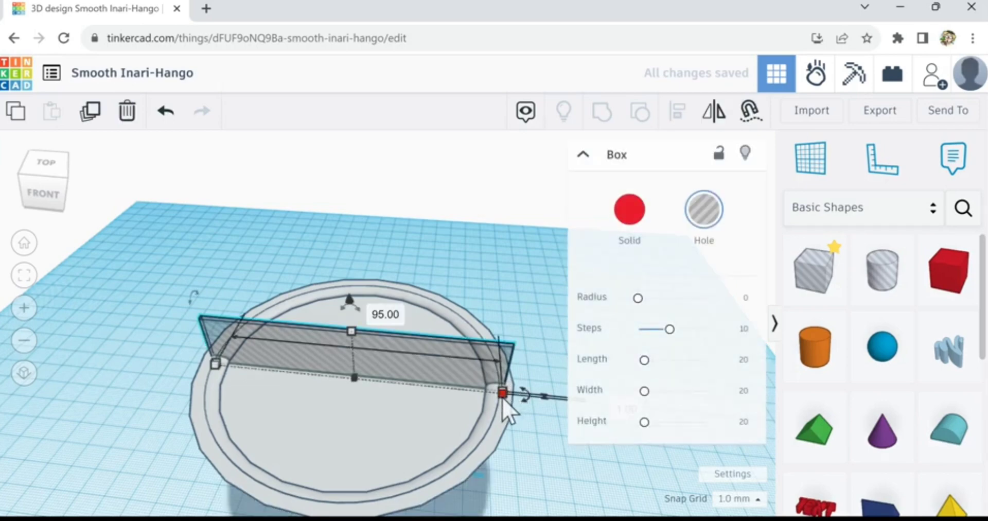
click(339, 479)
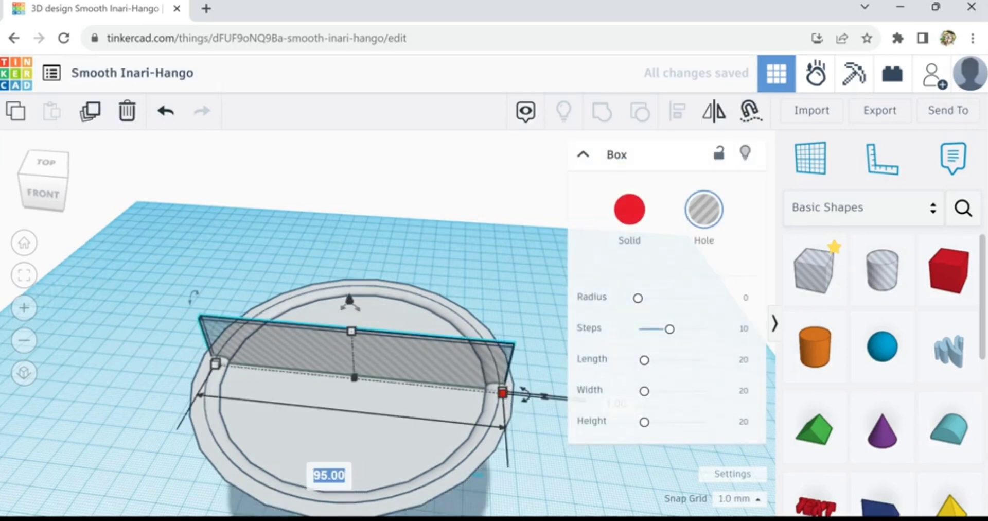
text(85)
key(Return)
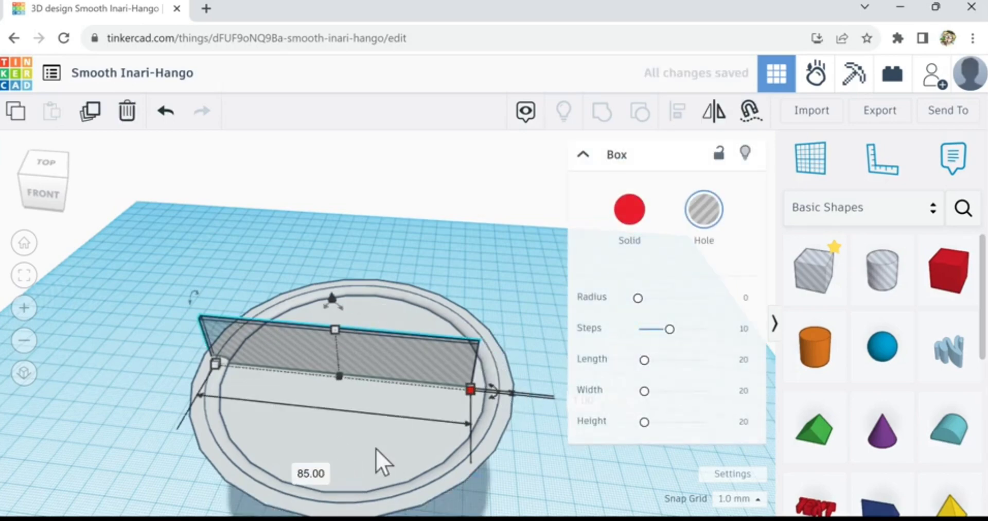
- Shift the hole panel 5 mm along its length, away from its fixed end, to recentre it over the dish
key(Right)
key(Right)
key(Right)
key(Right)
key(Right)
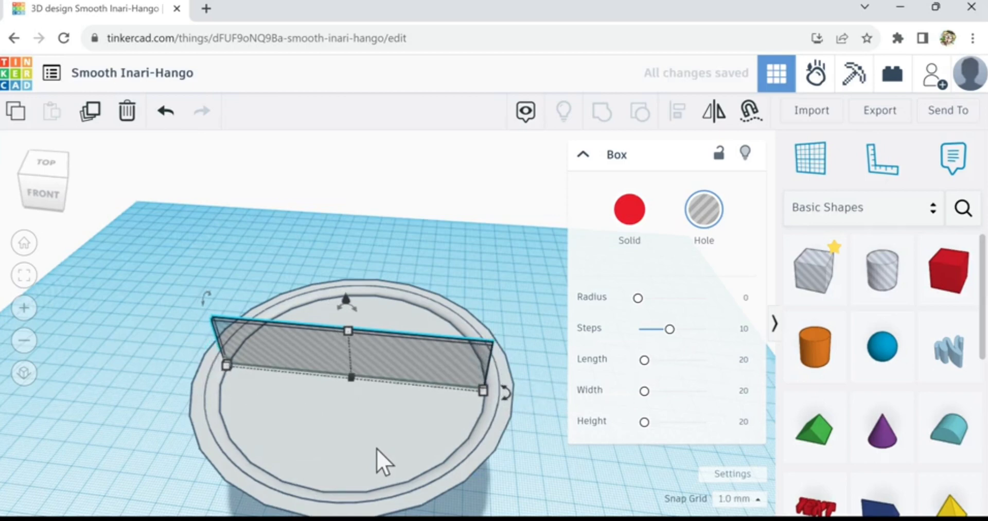
- Select the dish, torus and hole panel together and check their centre alignment with the Align tool, then clear the selection
scroll(362, 417, up, 3)
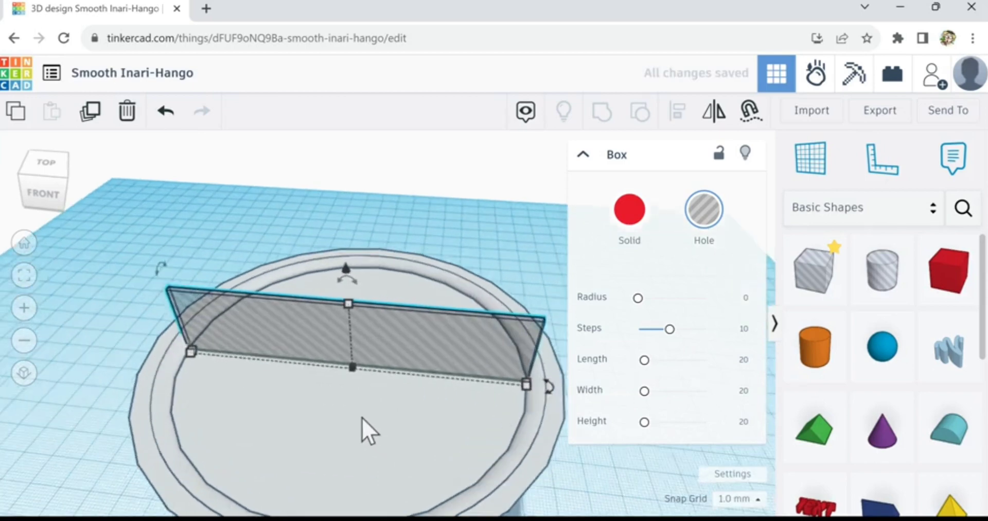
scroll(214, 402, down, 3)
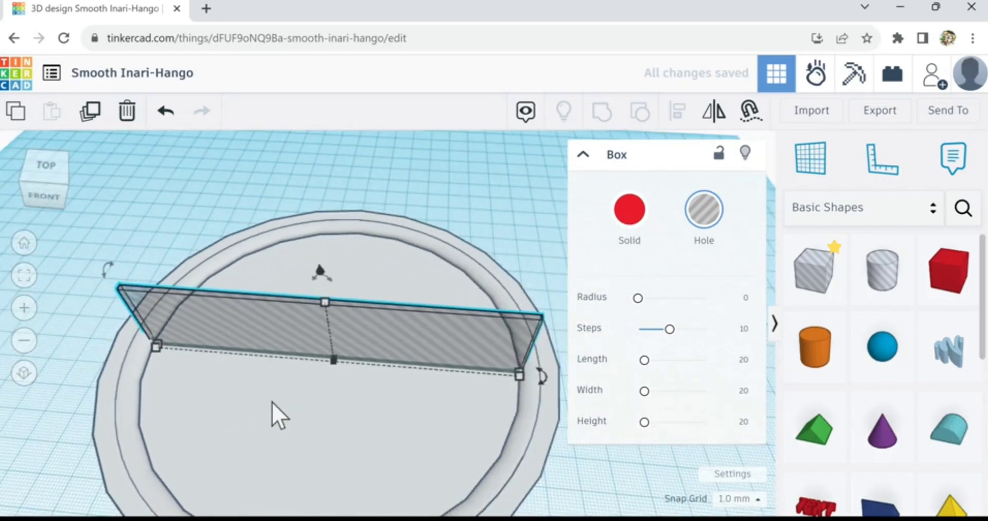
scroll(288, 402, down, 2)
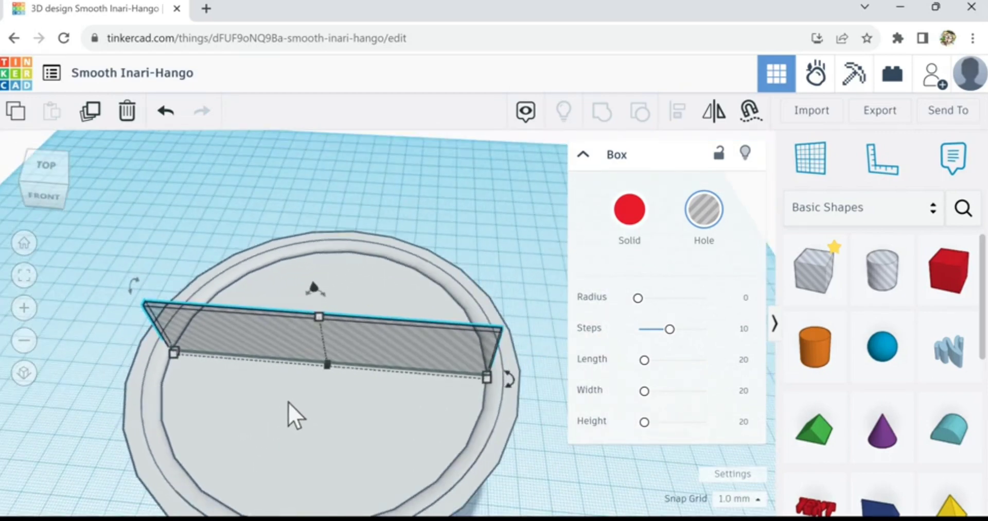
scroll(295, 414, down, 1)
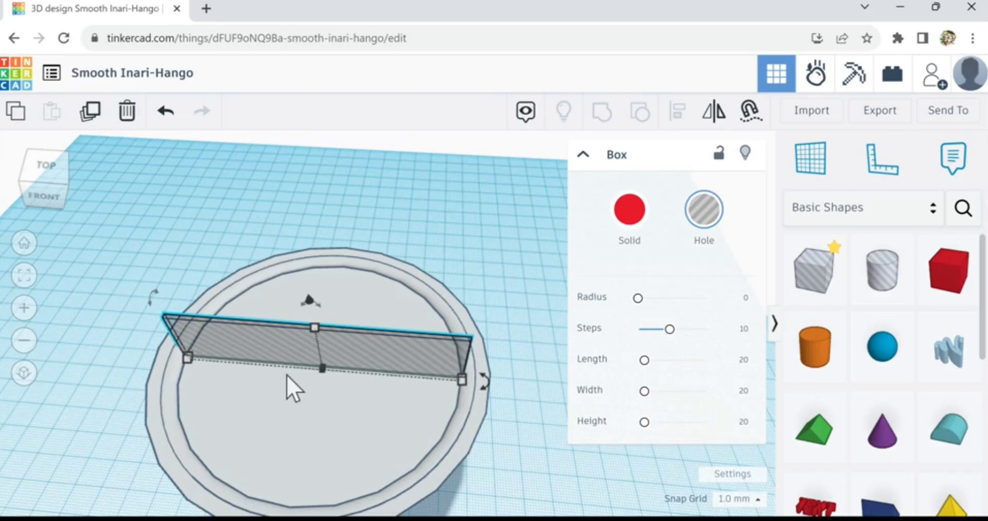
scroll(286, 374, down, 2)
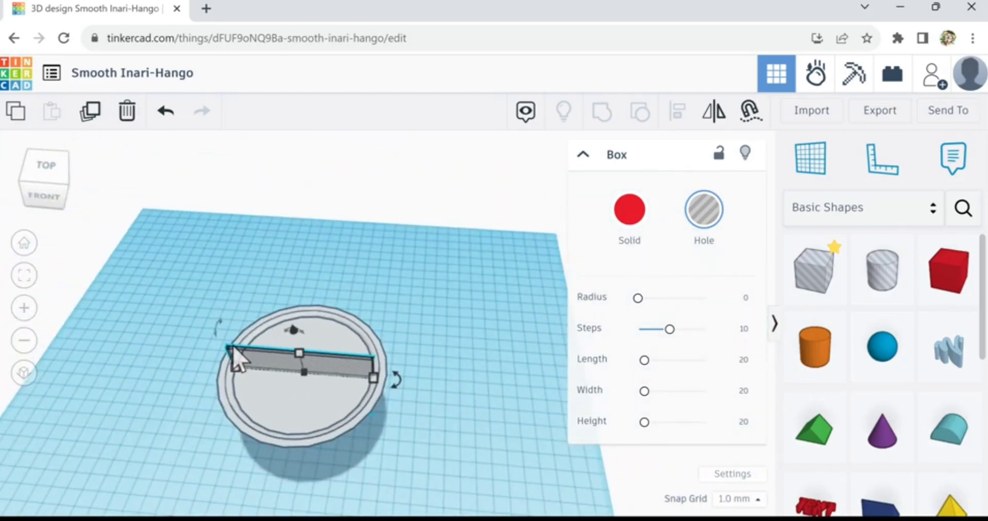
key(ctrl+a)
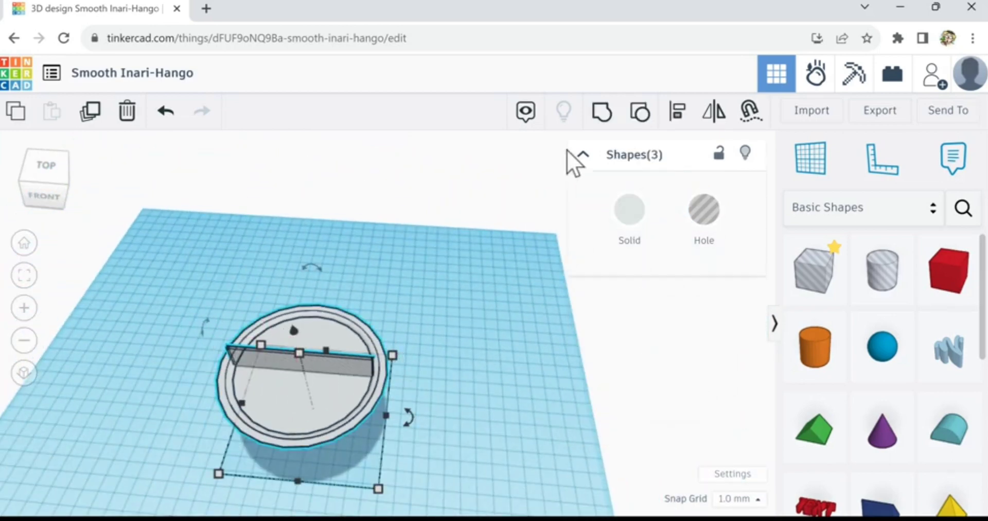
click(678, 113)
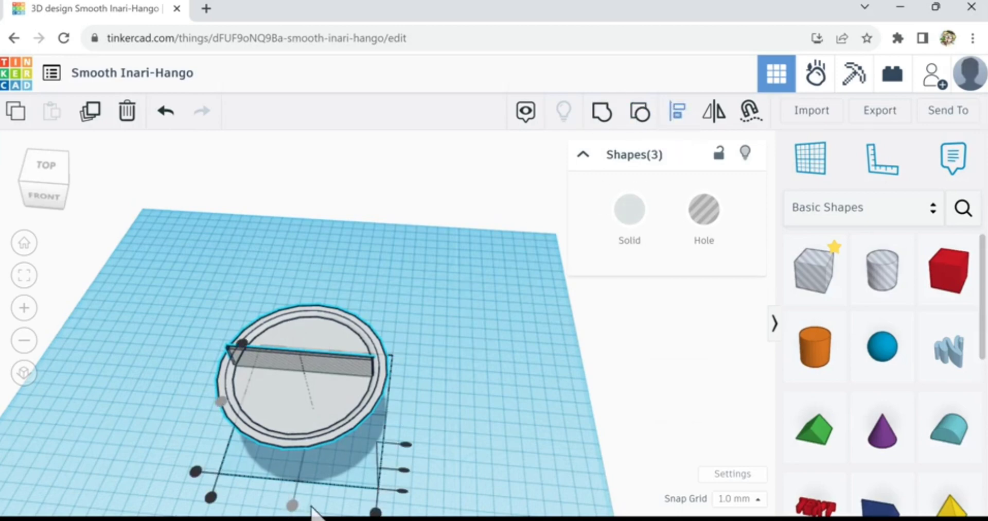
click(213, 410)
scroll(242, 394, up, 3)
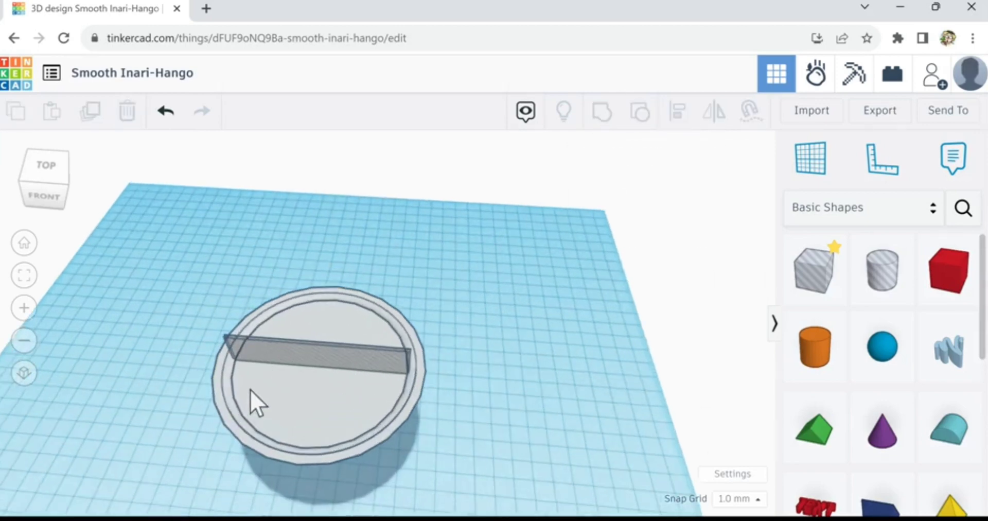
- Duplicate the 85 mm hole panel in place and rotate the copy by -4° about the vertical axis
click(304, 352)
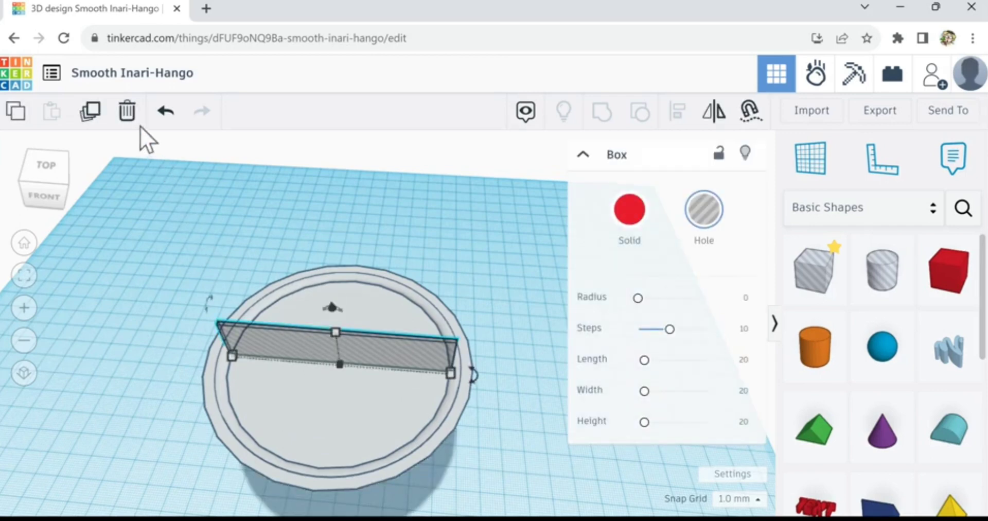
click(91, 120)
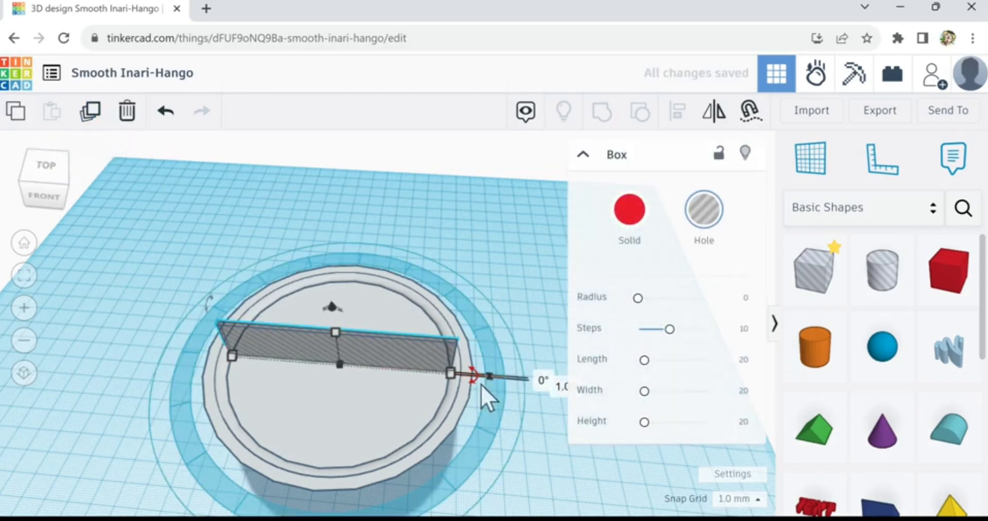
drag(473, 389, 561, 408)
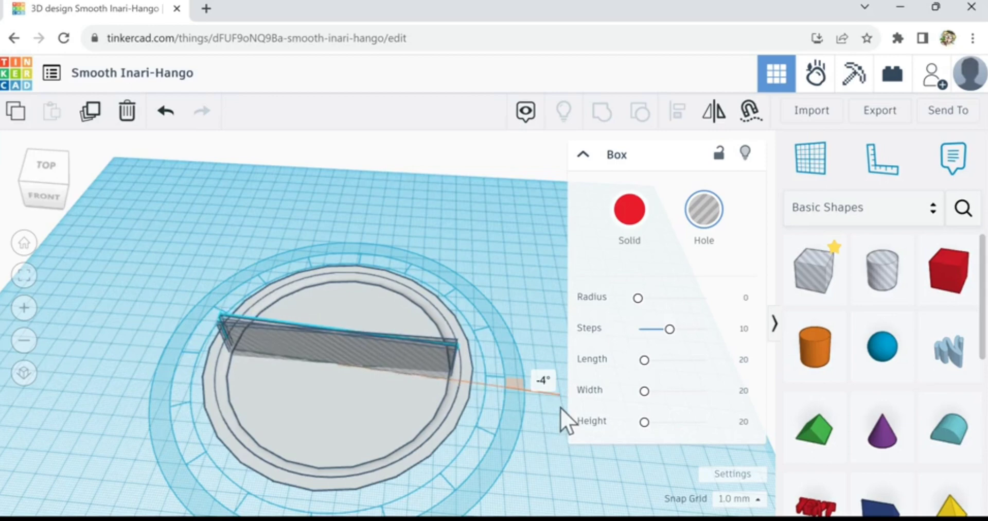
drag(560, 406, 560, 406)
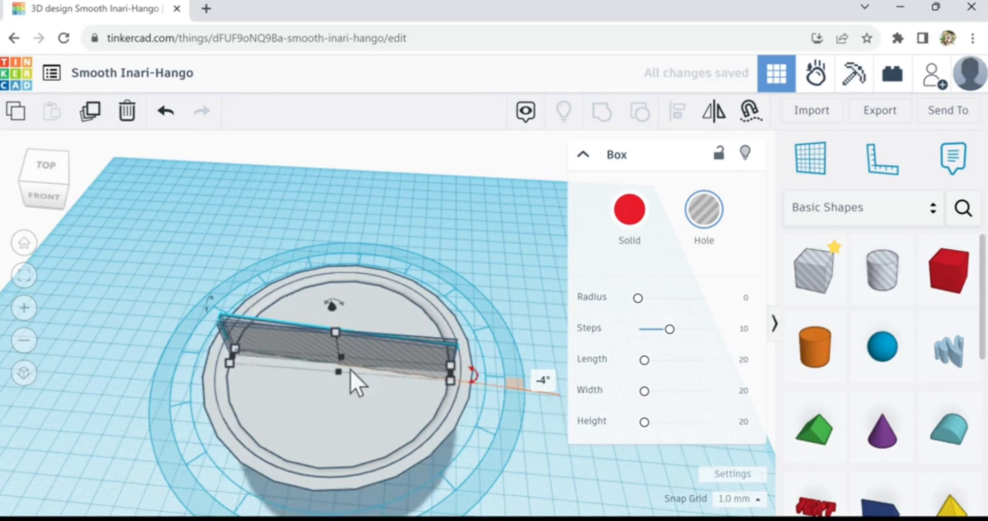
- Repeat the -4° rotated duplication of the hole panel until the radial array fills the full circle over the dish
click(92, 111)
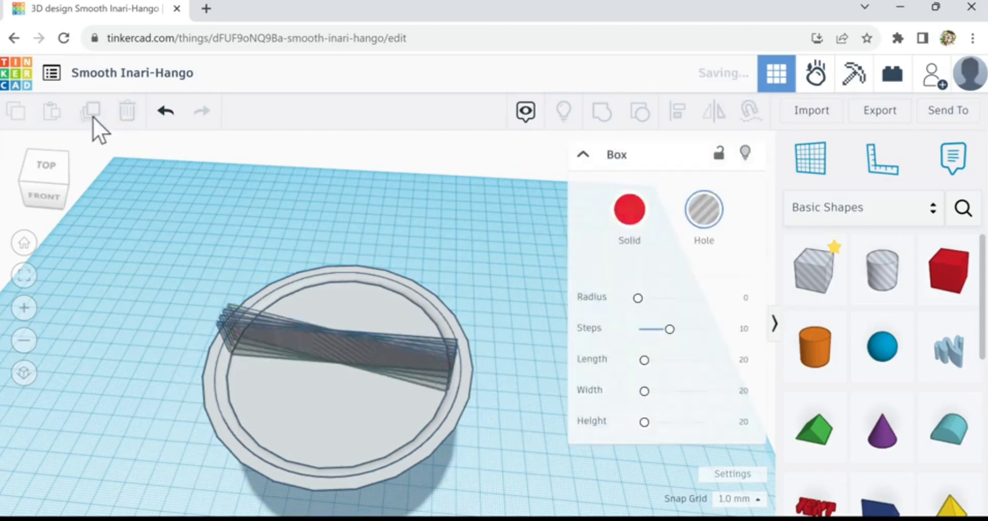
click(92, 117)
click(93, 112)
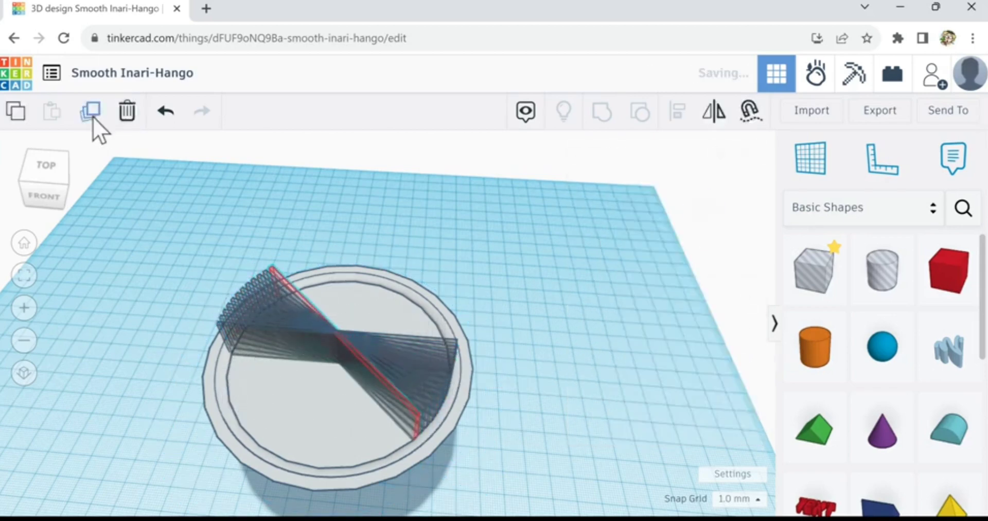
click(92, 111)
click(93, 111)
click(93, 112)
click(93, 116)
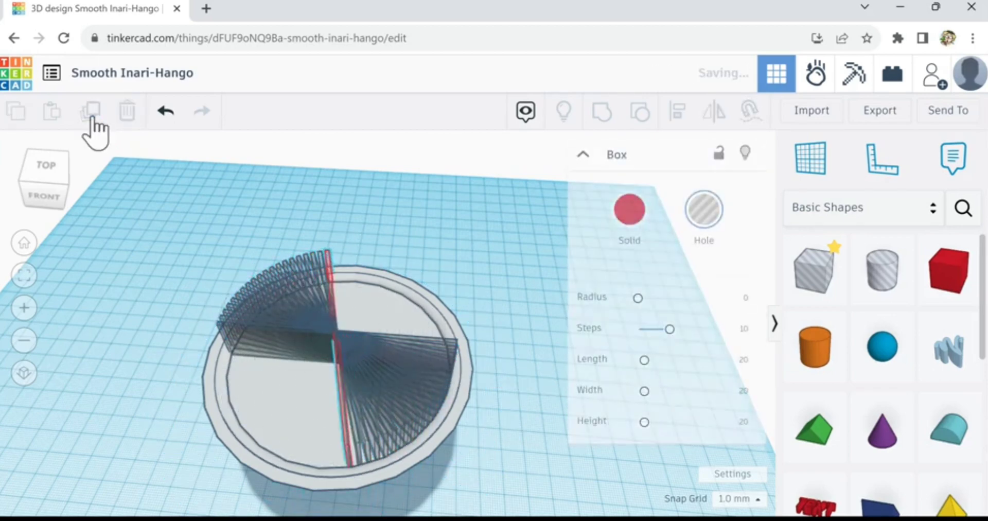
click(93, 117)
click(93, 117)
click(92, 117)
click(93, 117)
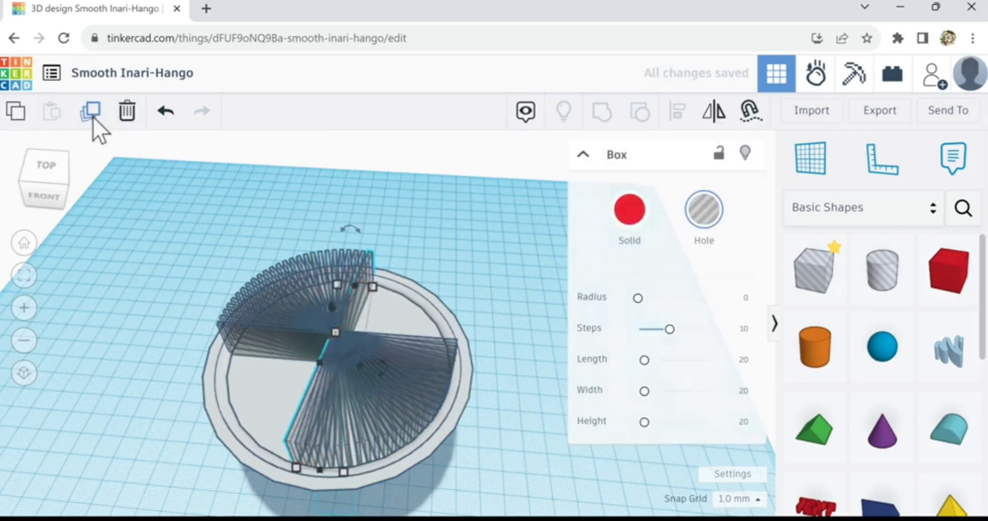
click(93, 117)
click(93, 117)
click(92, 117)
click(92, 117)
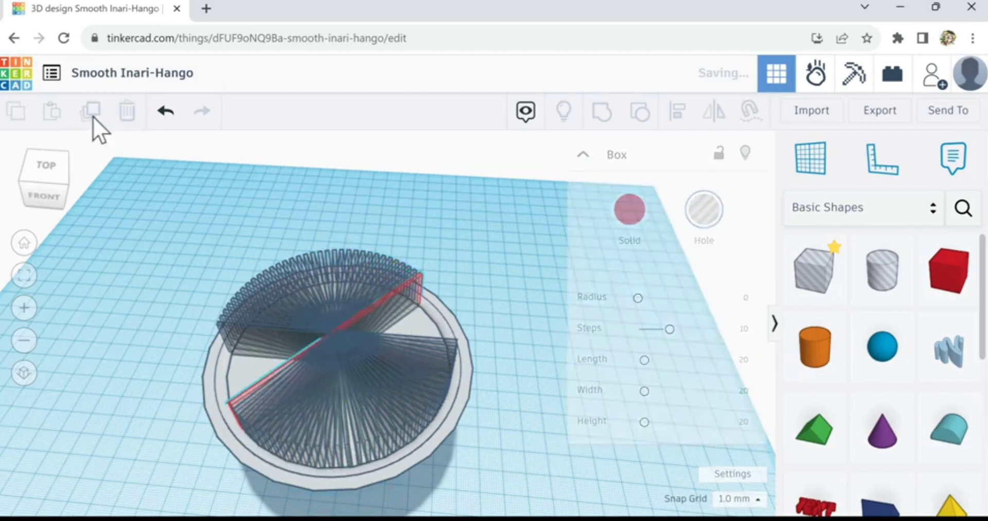
click(93, 117)
click(92, 117)
click(93, 117)
click(93, 117)
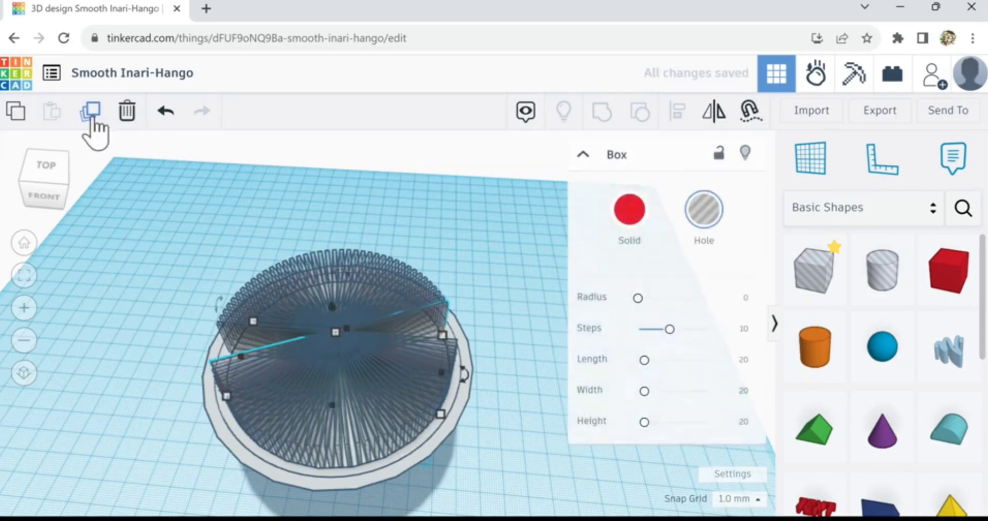
click(93, 116)
click(93, 116)
click(93, 117)
click(92, 117)
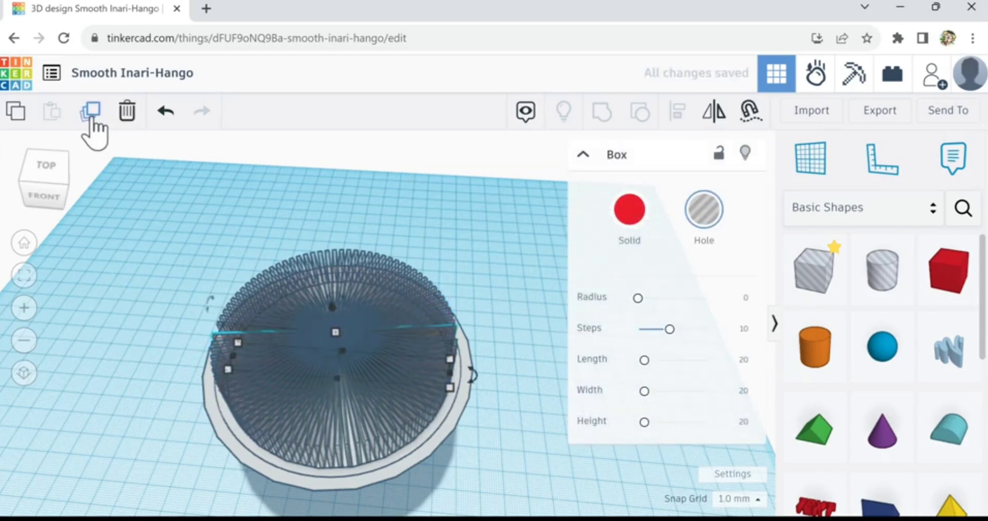
click(92, 120)
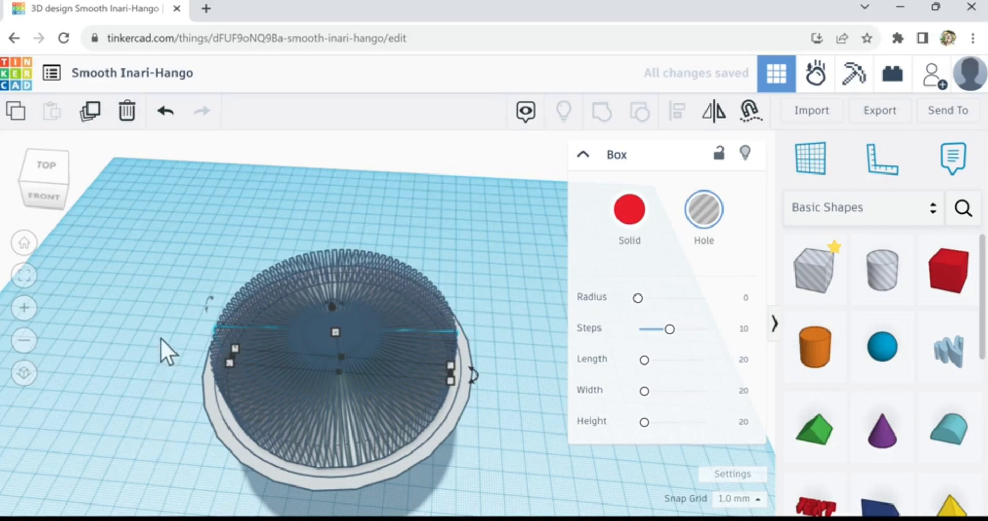
- Select the dish and all the hole panels, leaving out the torus ring, and group them to cut the radial slots
scroll(179, 401, up, 4)
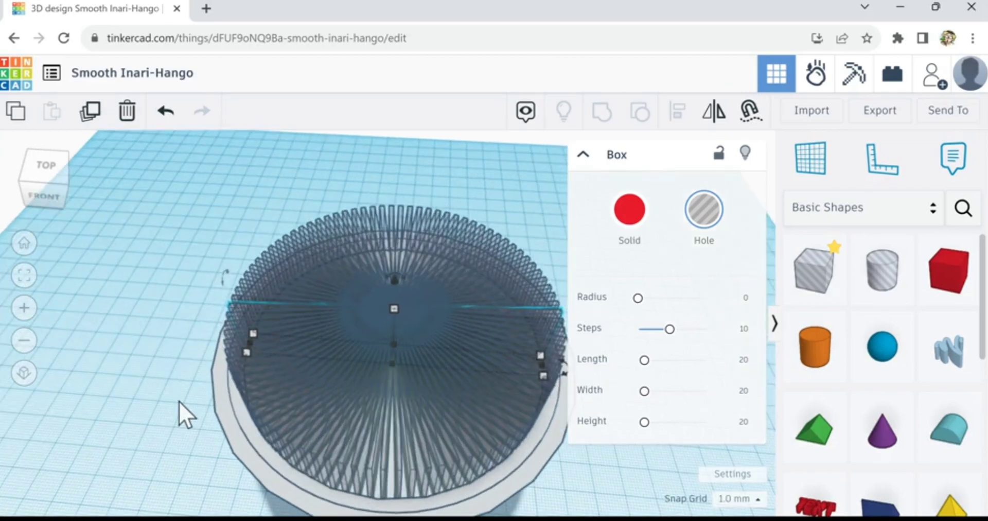
scroll(186, 408, up, 1)
right_drag(190, 446, 180, 427)
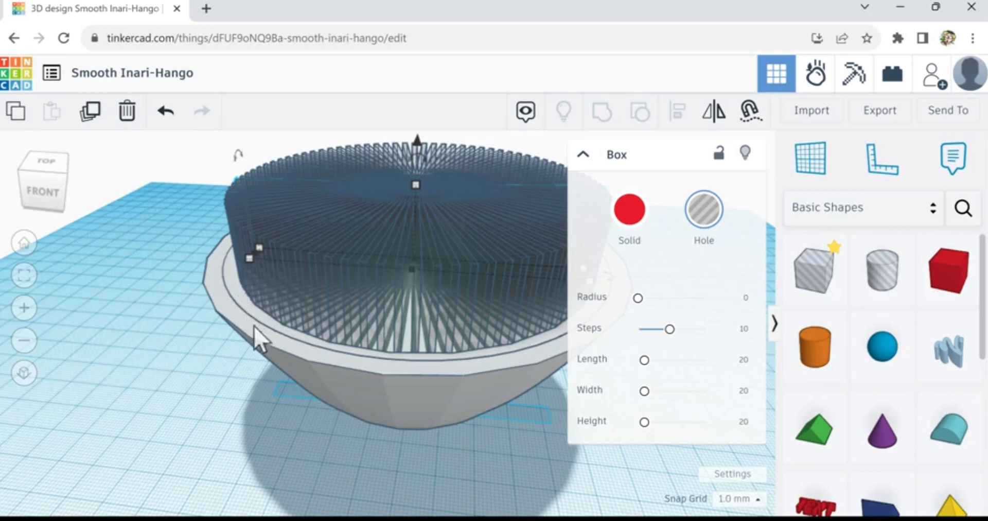
click(277, 357)
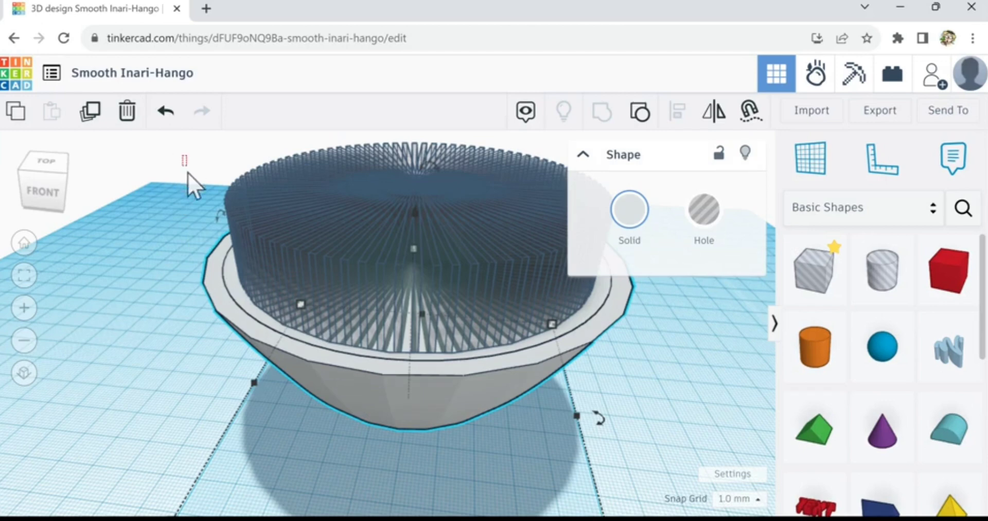
drag(188, 173, 538, 413)
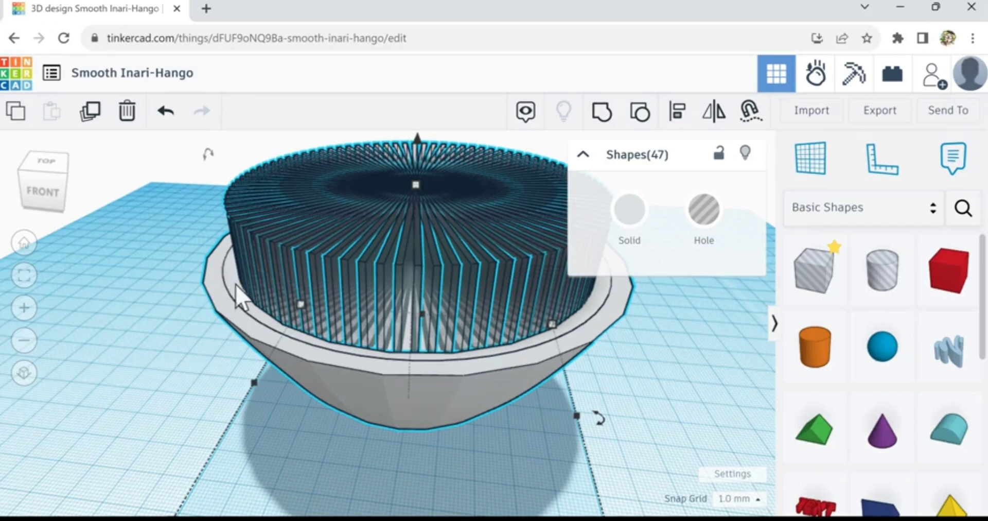
shift+click(240, 297)
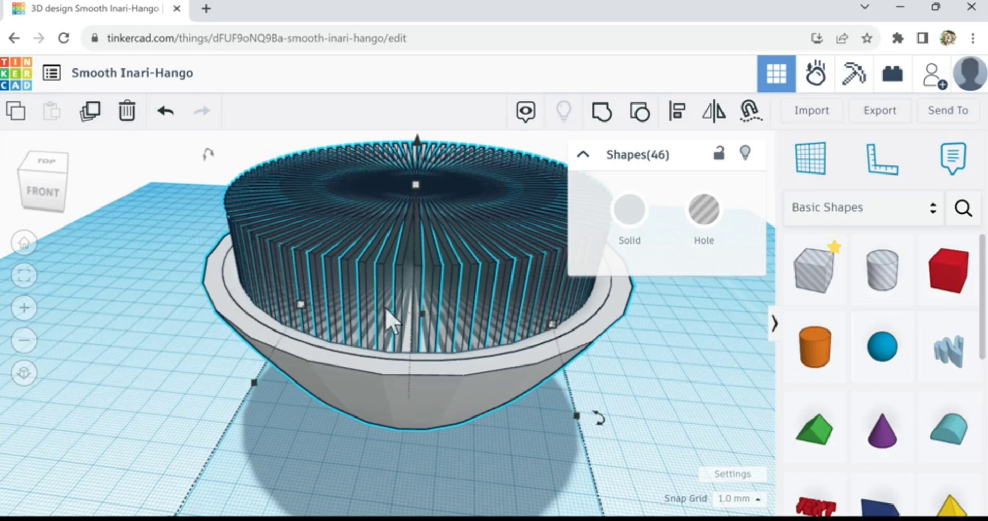
click(601, 121)
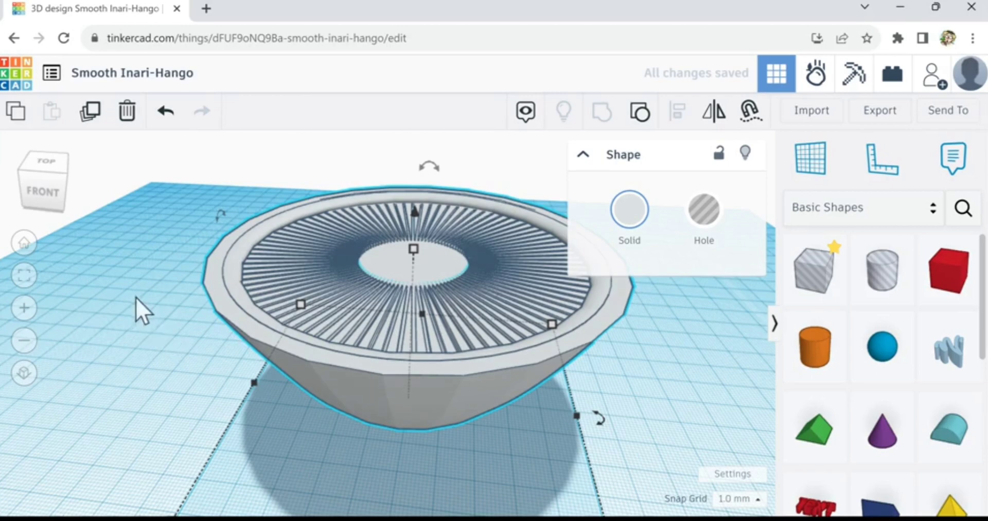
- Add a paraboloid from the basic shapes to the workplane beside the slotted dish
right_drag(136, 298, 112, 294)
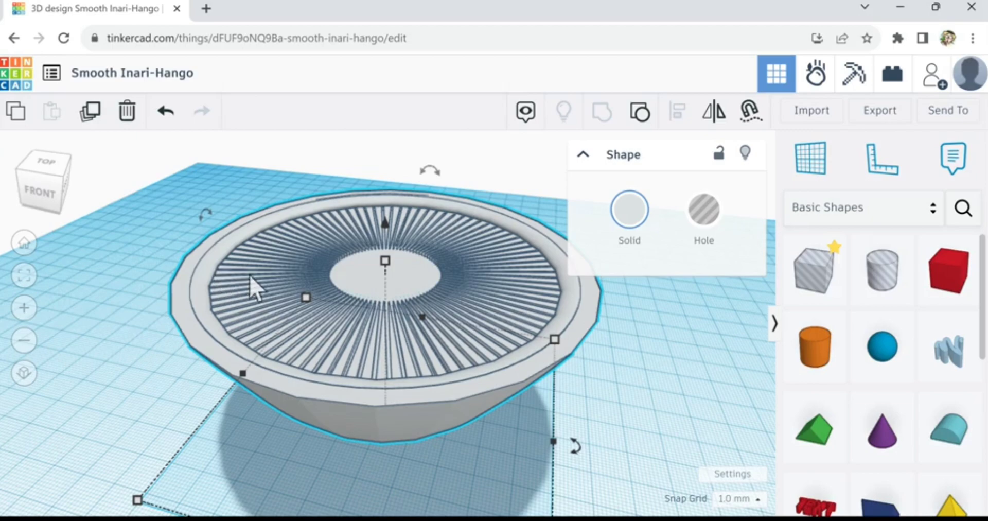
right_drag(122, 304, 122, 326)
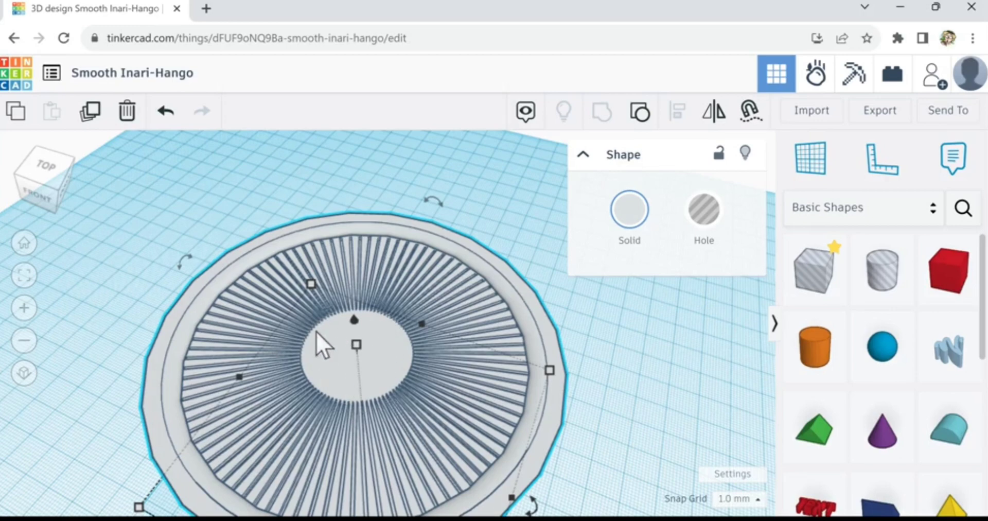
right_drag(601, 431, 643, 427)
scroll(689, 428, down, 4)
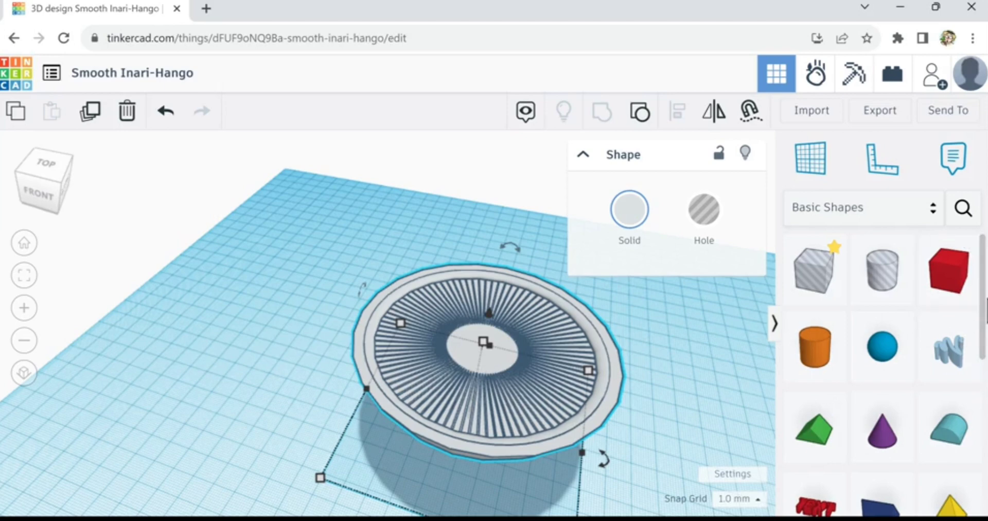
drag(983, 315, 974, 391)
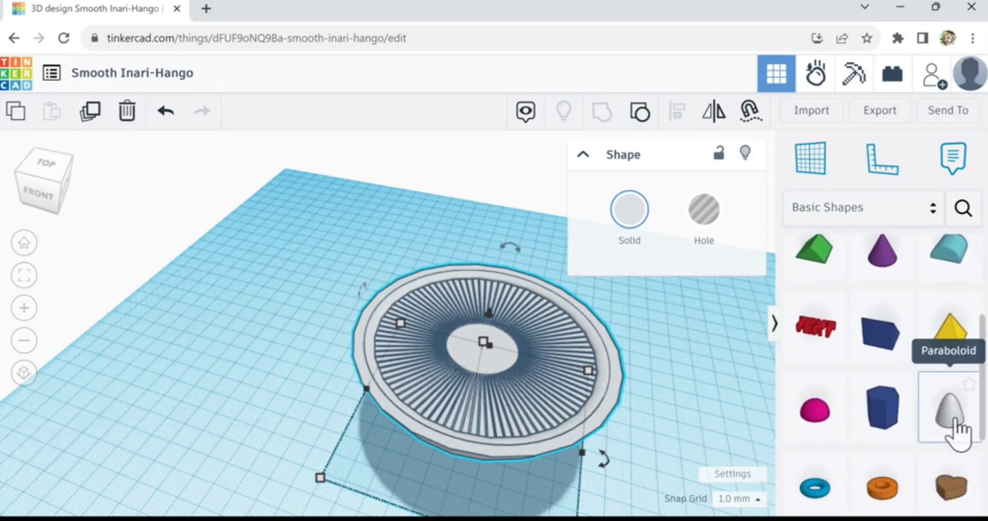
drag(957, 433, 292, 364)
- Stretch the new paraboloid to 78 mm tall, then scale it up proportionally to a 35 × 35 mm base
right_drag(255, 422, 321, 389)
drag(301, 328, 311, 194)
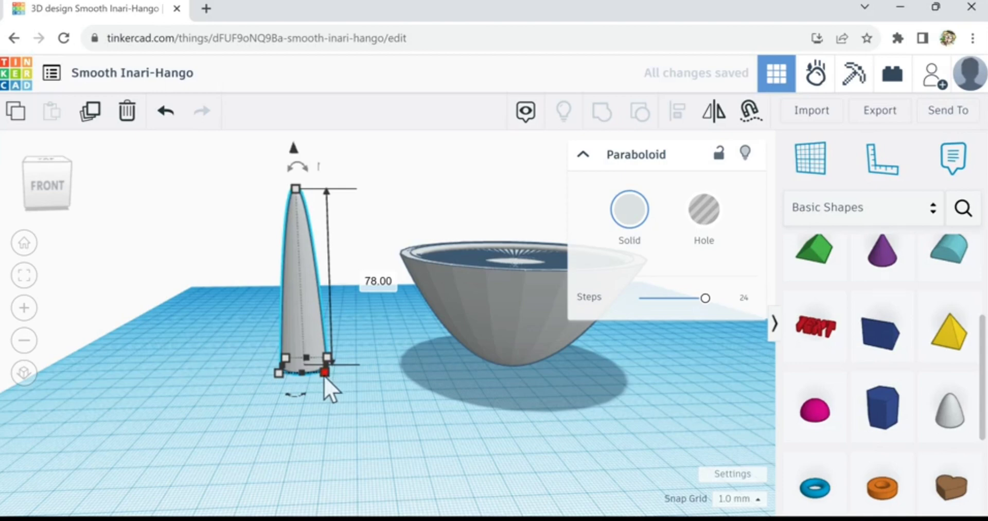
drag(326, 377, 358, 385)
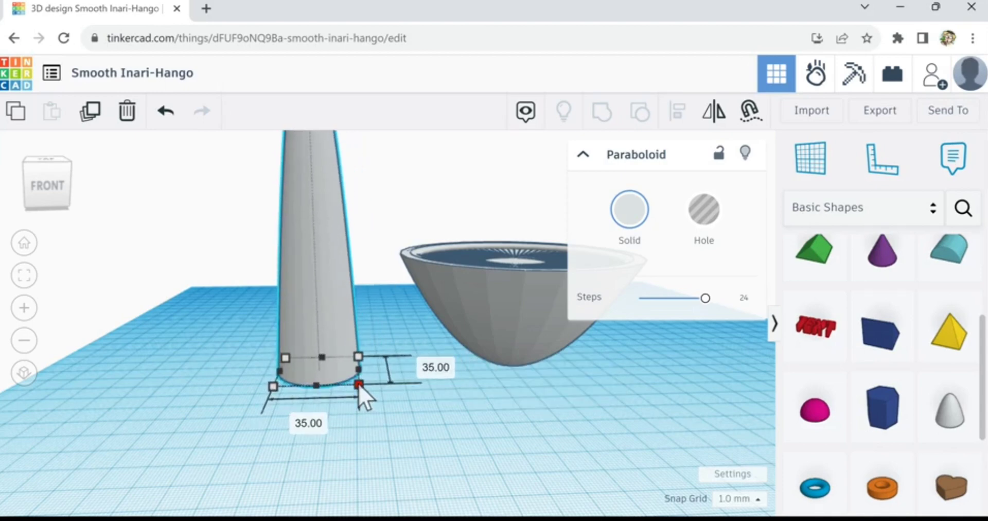
- Place a second paraboloid on the workplane on the side of the tall one away from the dish
scroll(182, 312, down, 1)
right_drag(181, 313, 206, 319)
right_drag(431, 416, 484, 462)
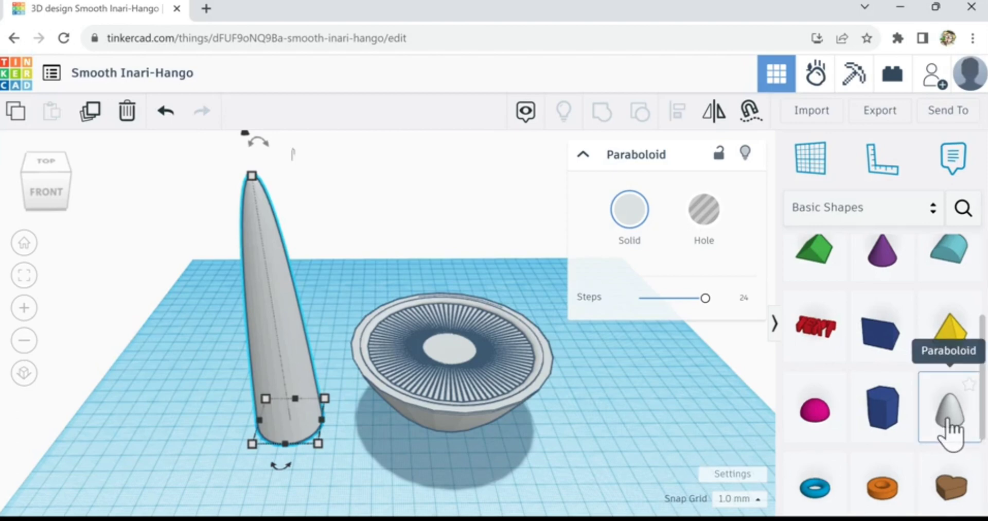
click(558, 479)
click(200, 437)
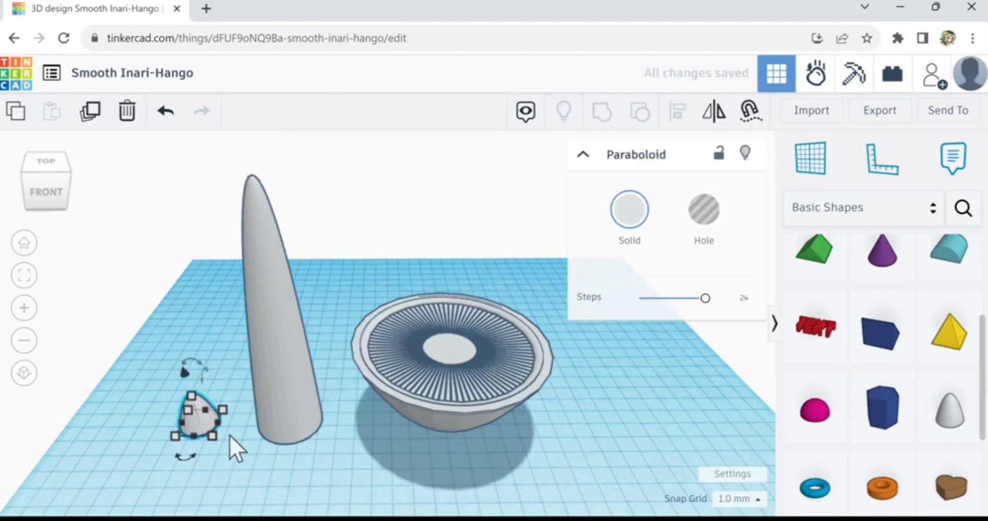
- Enlarge the second paraboloid to a base about 41 mm wide and move it around the foot of the tall one
click(280, 405)
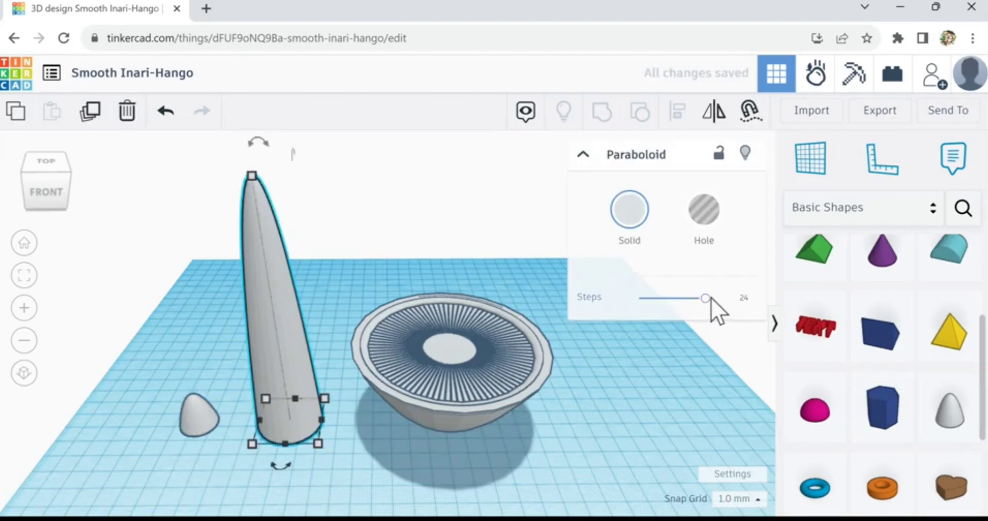
click(208, 421)
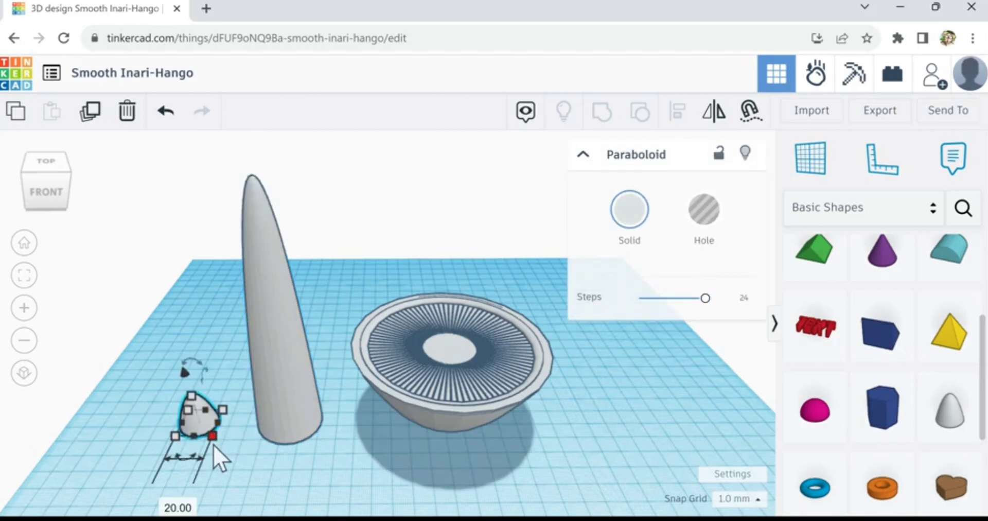
drag(212, 439, 300, 432)
drag(325, 463, 327, 464)
drag(300, 434, 299, 428)
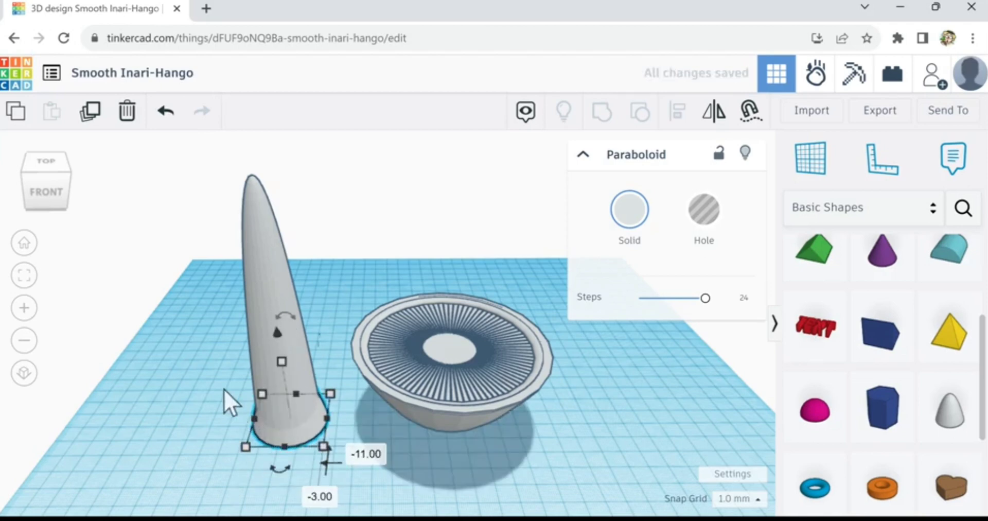
- Align the two overlapping paraboloids on their front-to-back centre and clear the selection
drag(223, 385, 283, 427)
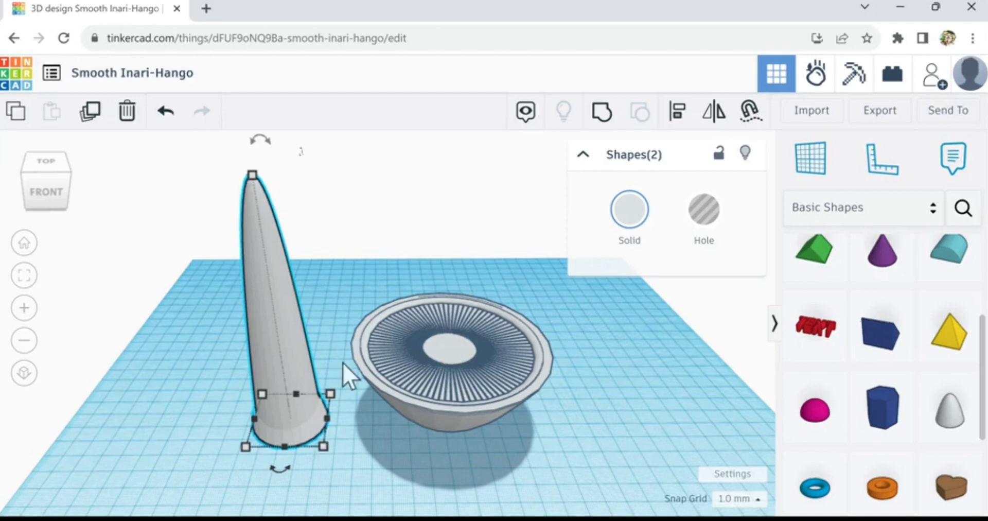
click(675, 123)
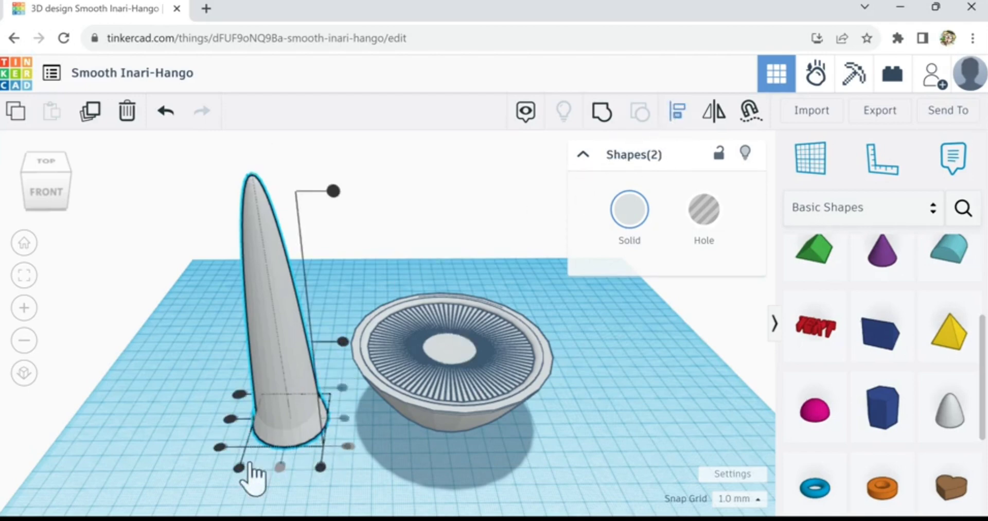
click(231, 423)
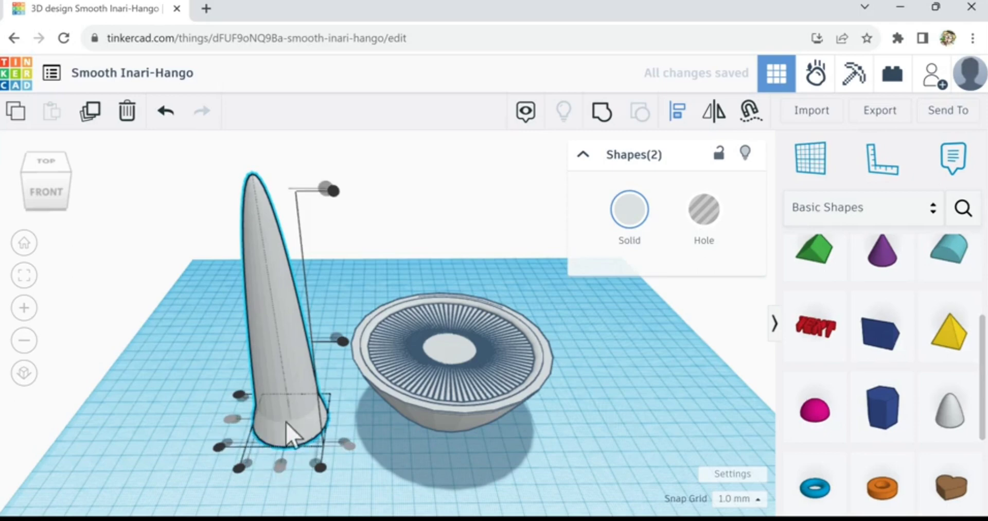
click(180, 419)
- Scale up the short paraboloid at the foot of the tall one so its base flares out wider
right_drag(164, 431, 177, 452)
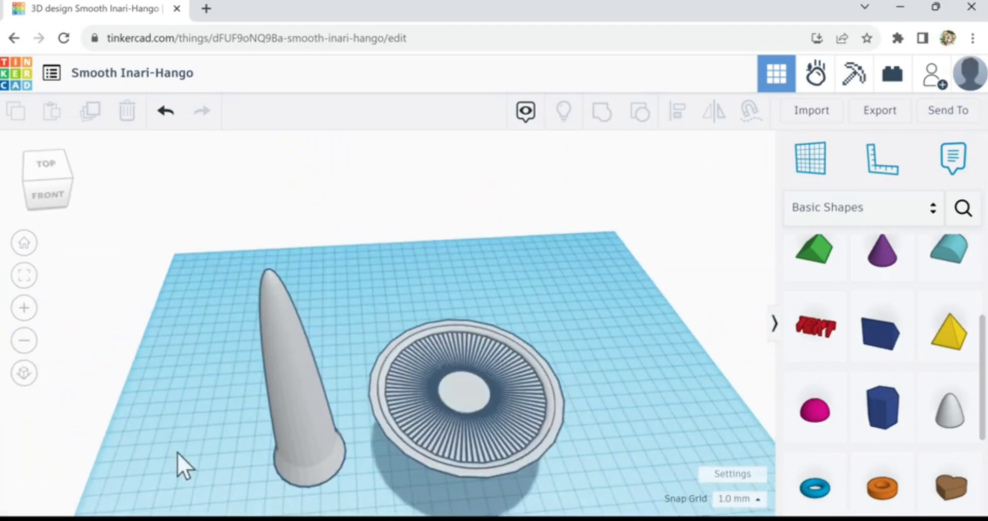
right_drag(179, 409, 282, 387)
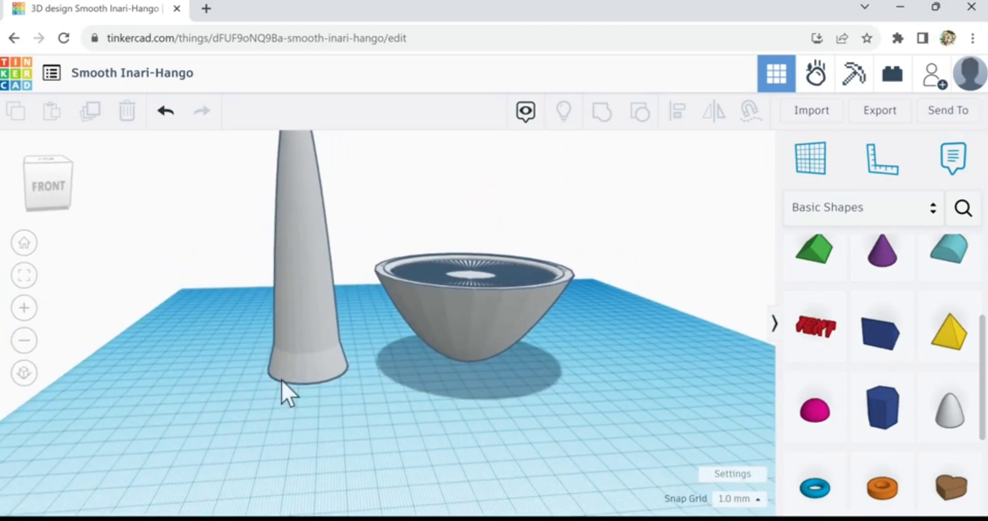
click(310, 374)
mouse_move(264, 386)
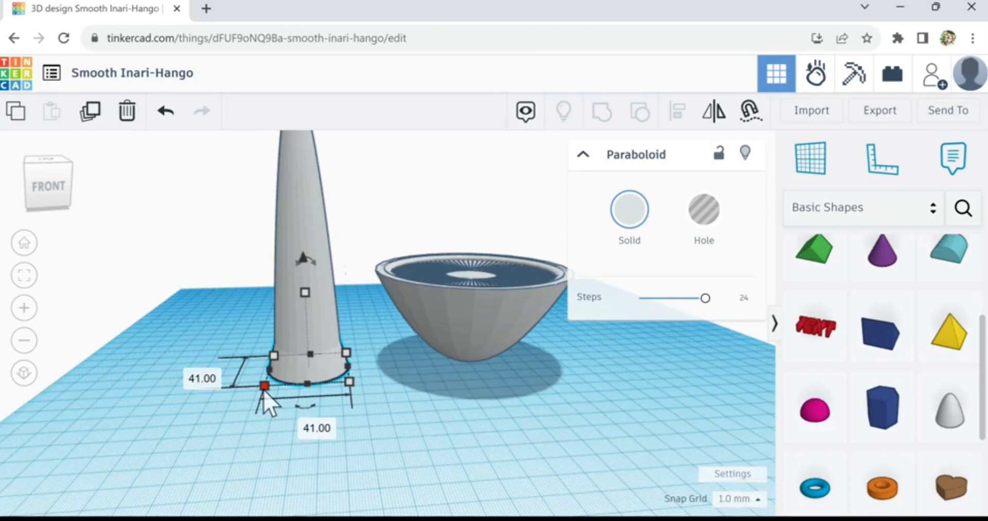
drag(263, 389, 255, 400)
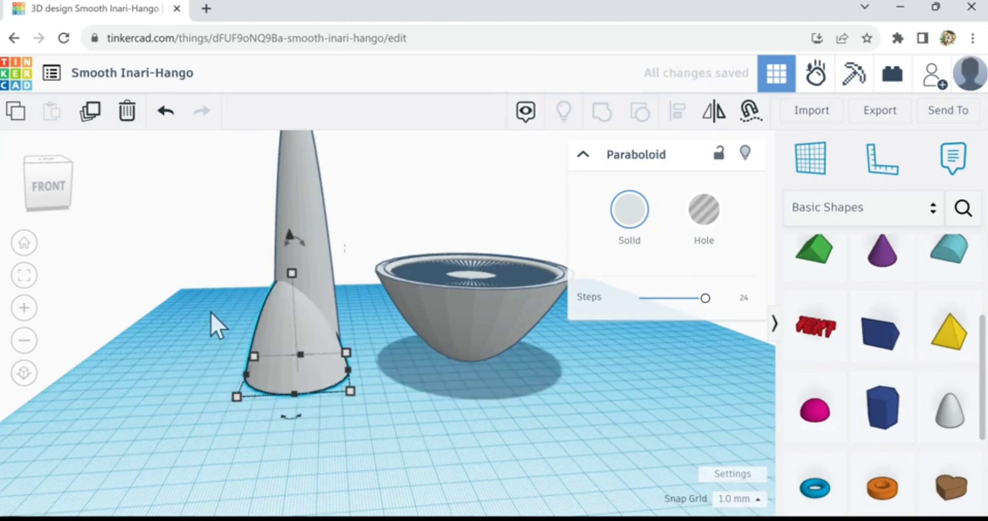
- Align the tall and the short paraboloid on their centres, both front-to-back and side-to-side, and clear the selection
drag(211, 312, 346, 356)
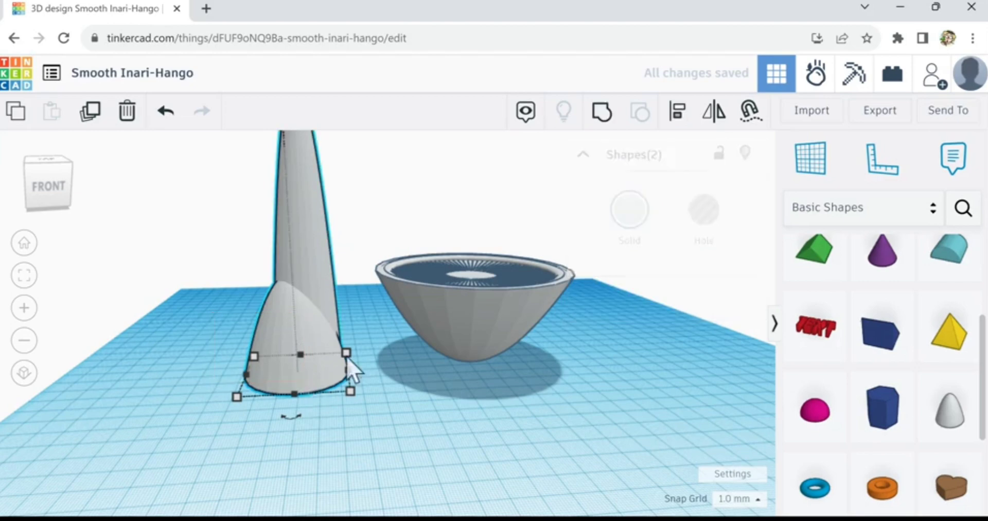
click(673, 121)
click(229, 381)
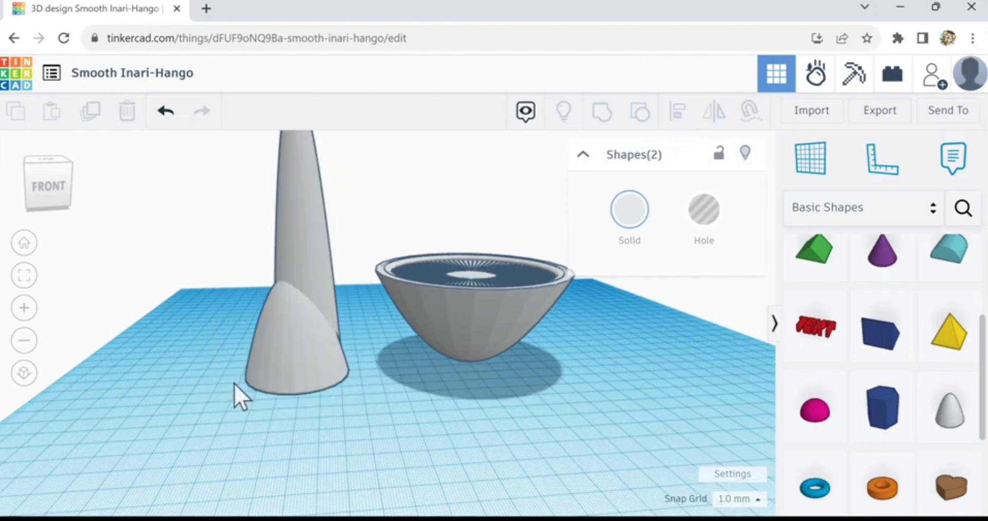
drag(295, 308, 346, 282)
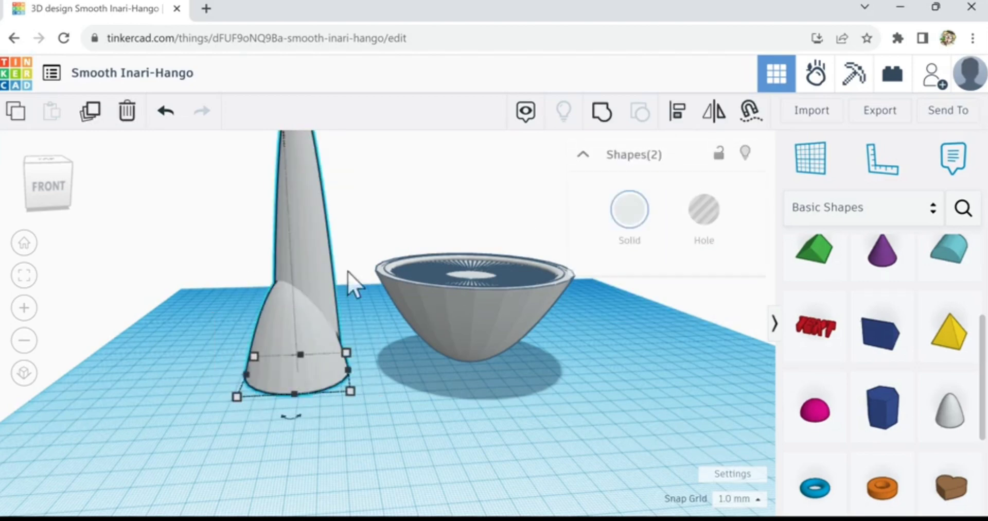
click(678, 115)
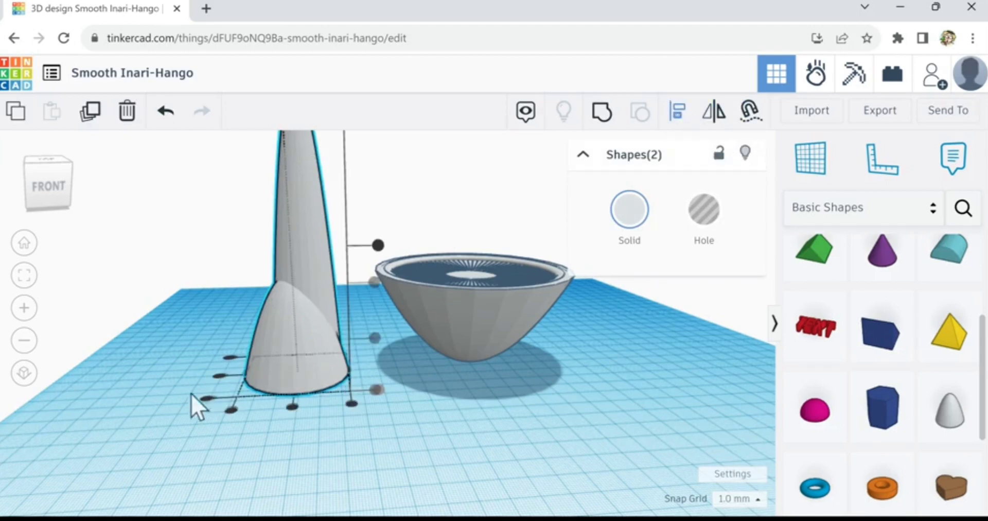
right_drag(182, 379, 236, 452)
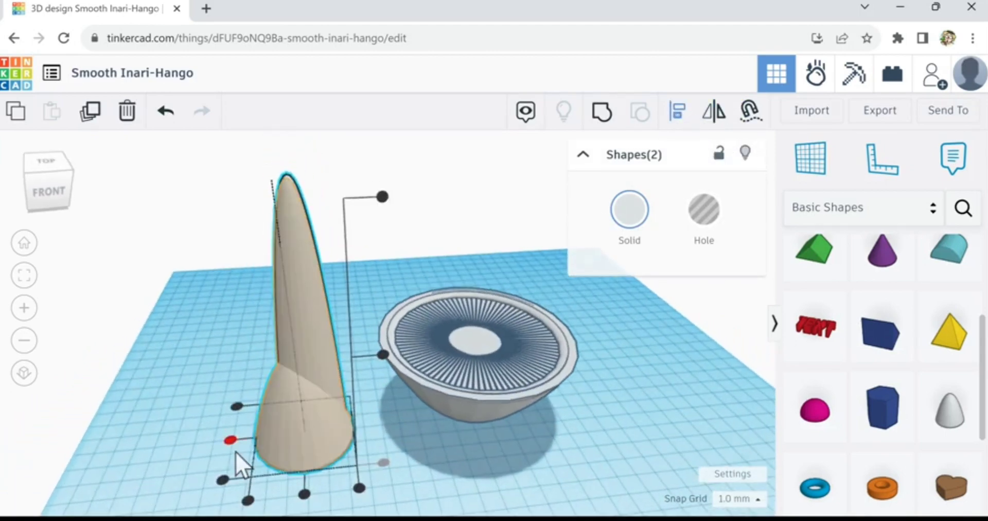
click(231, 441)
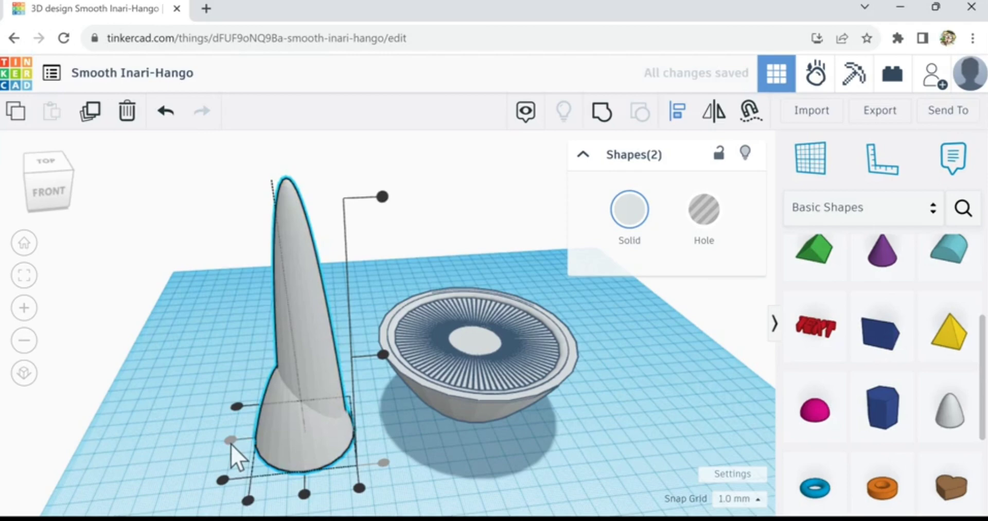
click(305, 495)
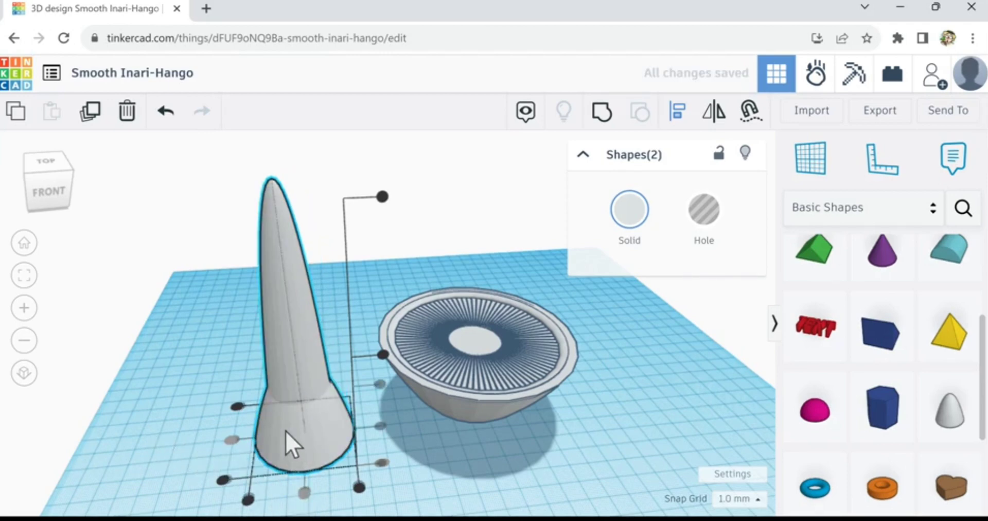
click(188, 431)
- Try heights of 95 mm and 120 mm for the lower stem paraboloid and bring it back down to 51 mm
click(290, 396)
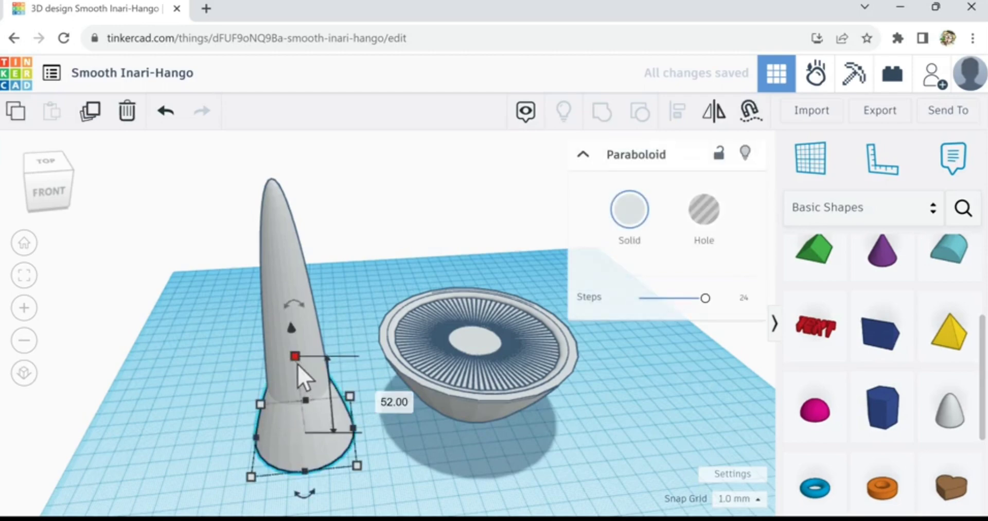
drag(298, 362, 281, 282)
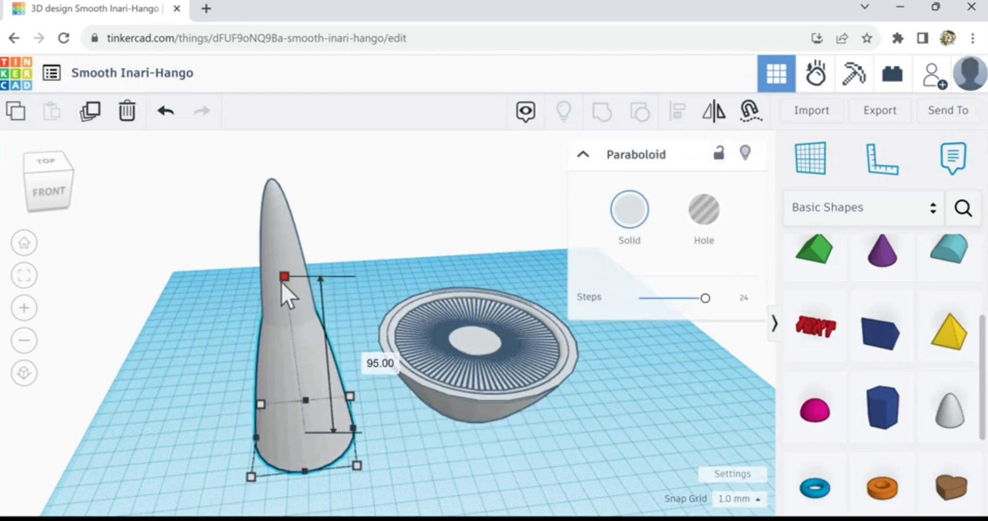
click(211, 450)
right_drag(210, 450, 439, 408)
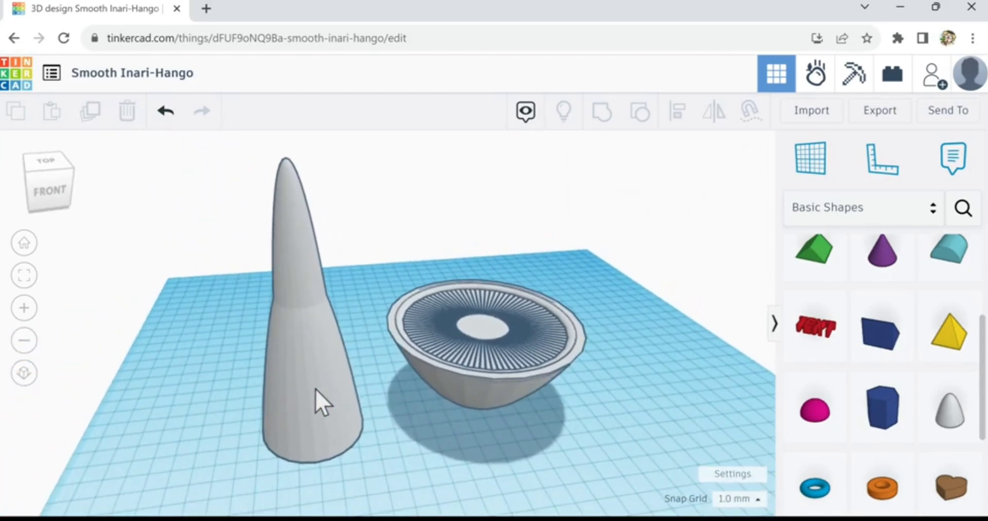
click(305, 334)
drag(296, 262, 291, 206)
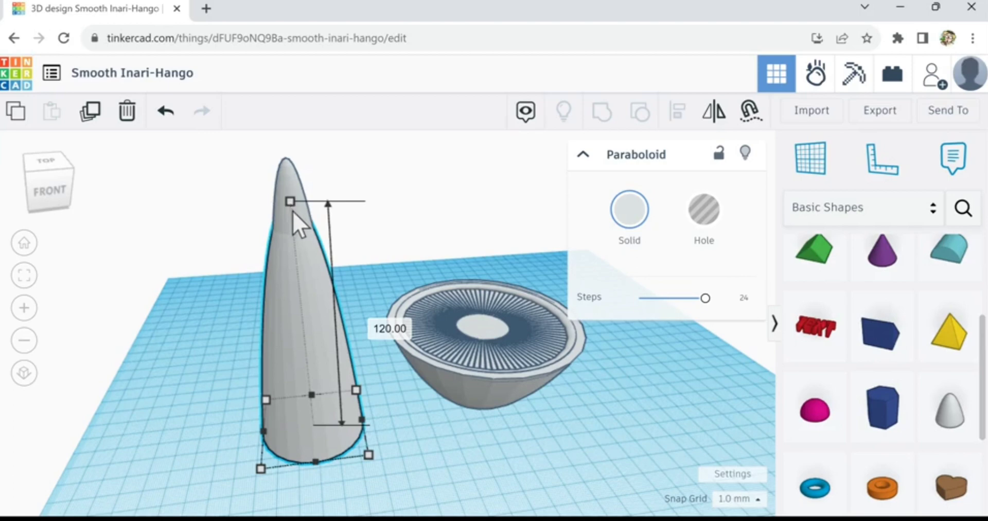
drag(293, 210, 315, 364)
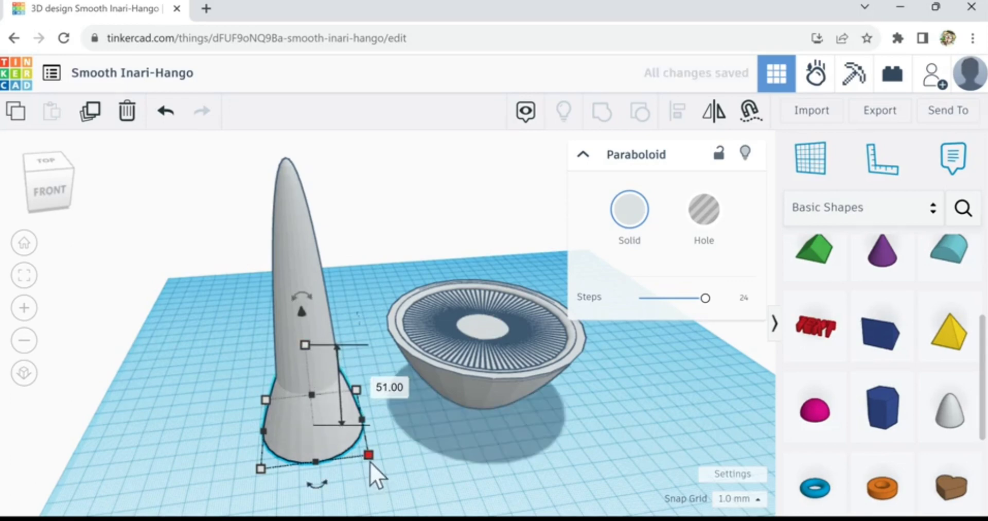
- Shrink the lower paraboloid's base to a 48 mm depth and centre it with the tall one in both horizontal directions
drag(370, 461, 361, 454)
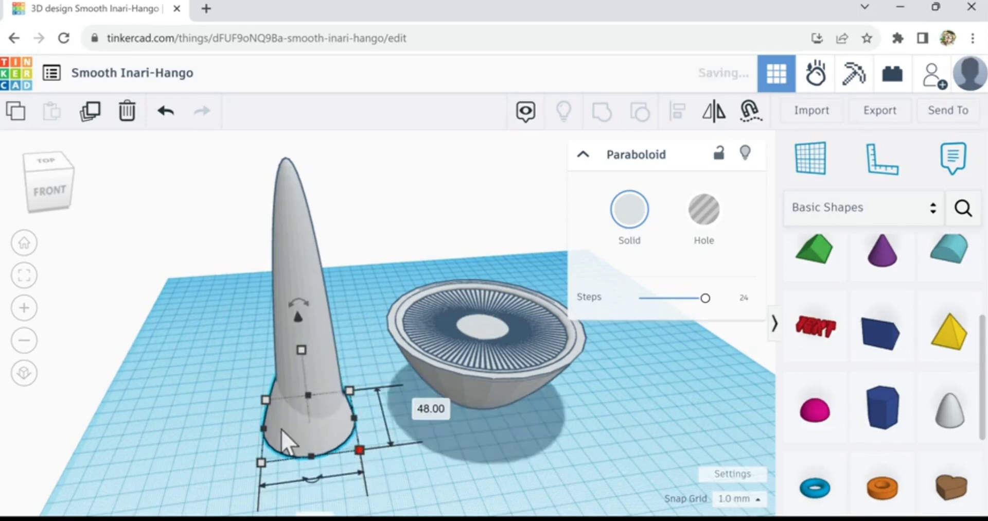
shift+click(308, 438)
click(677, 111)
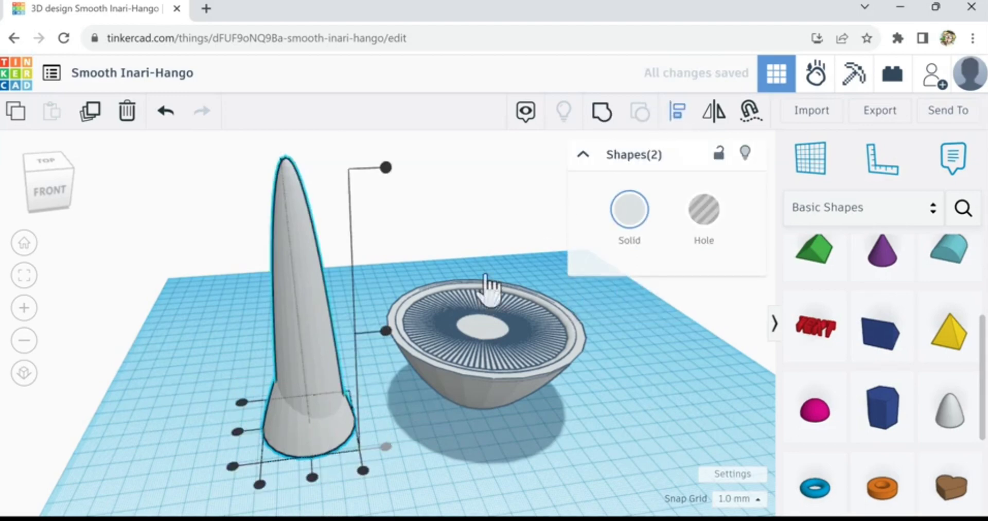
click(238, 431)
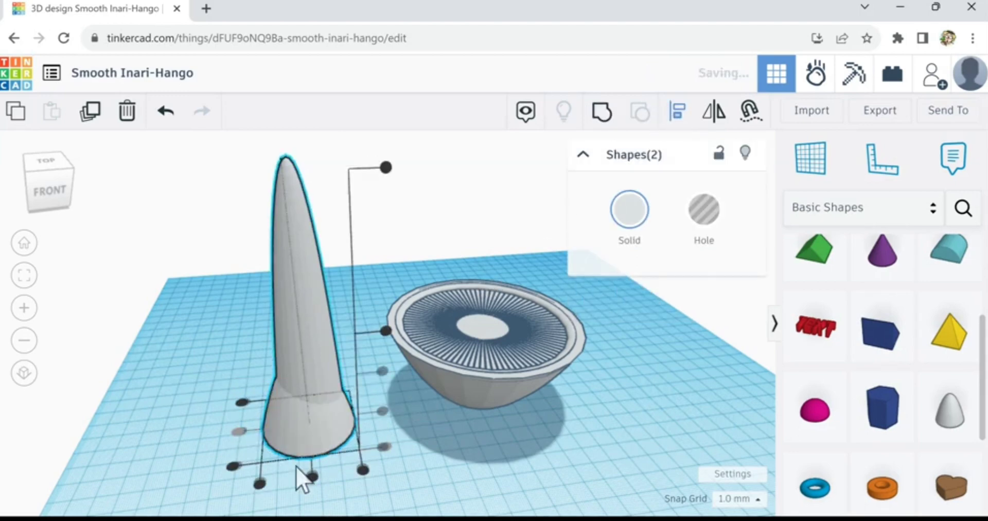
click(311, 476)
click(455, 464)
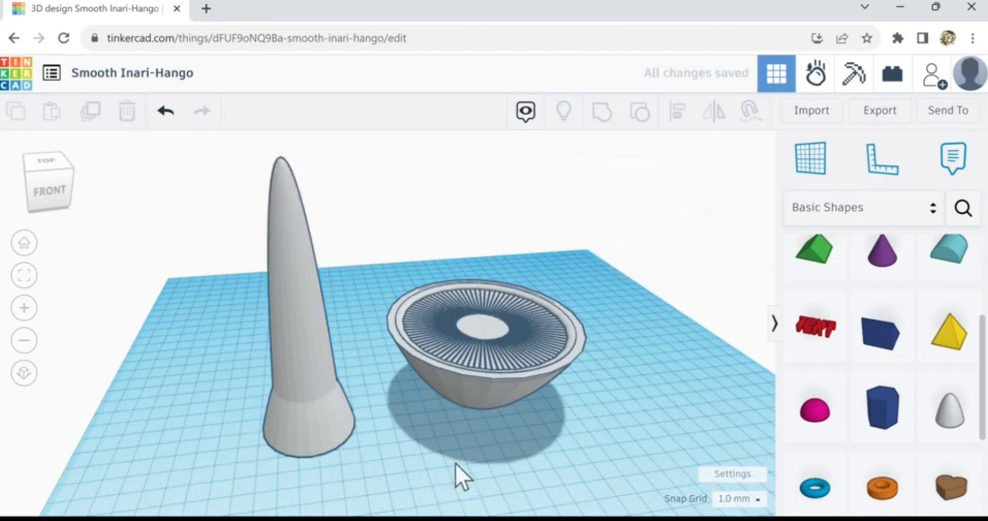
mouse_move(456, 464)
right_down()
mouse_move(434, 448)
mouse_move(451, 468)
right_up()
- Raise the lower stem paraboloid to a height of 85 mm and clear the selection
click(293, 363)
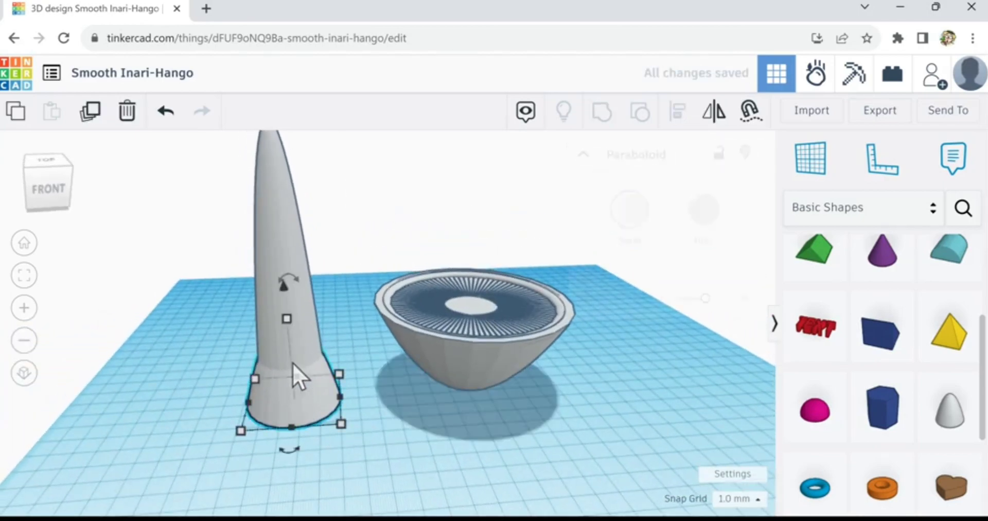
drag(287, 319, 284, 246)
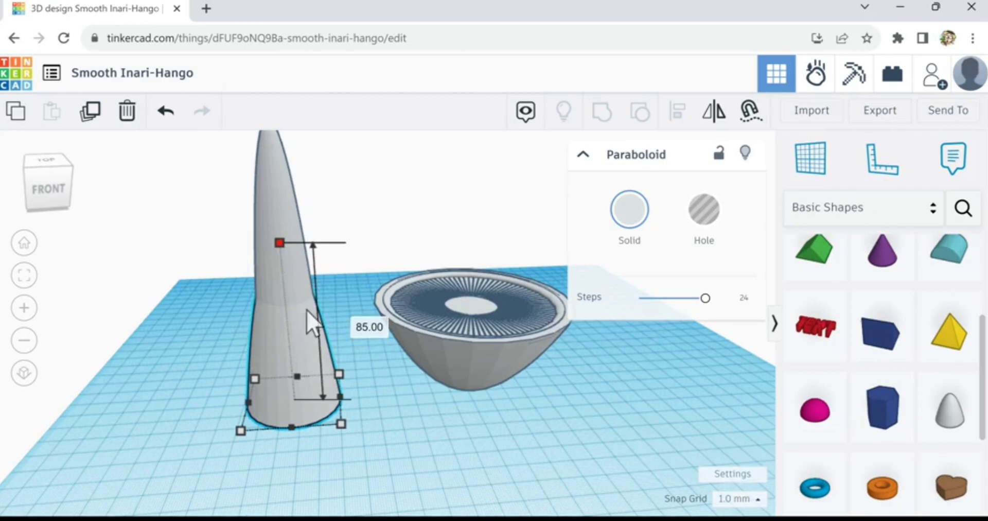
click(428, 458)
mouse_move(436, 458)
right_down()
mouse_move(355, 484)
mouse_move(360, 471)
mouse_move(387, 480)
mouse_move(463, 455)
mouse_move(449, 461)
right_up()
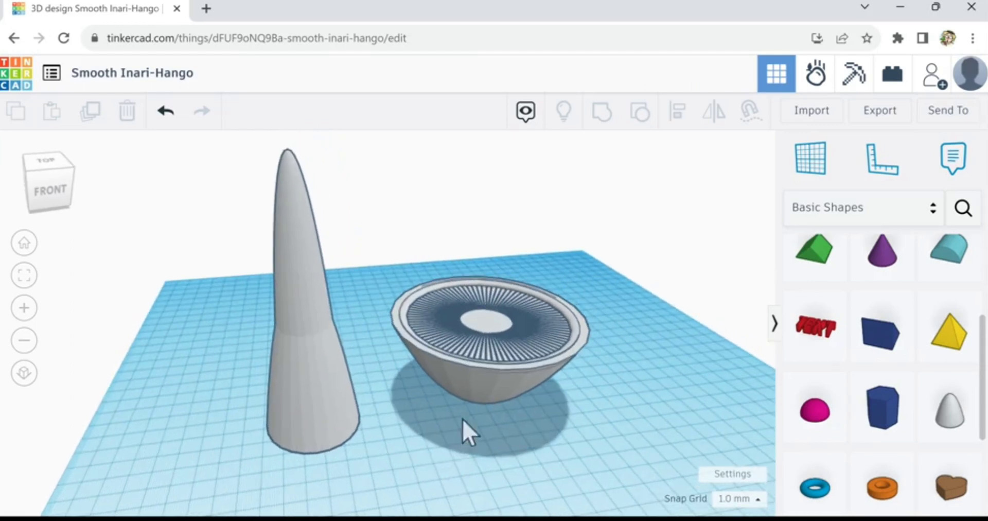
- Try to flip the slotted dish 180° without its ring and move it onto the stem, and undo both changes
click(472, 384)
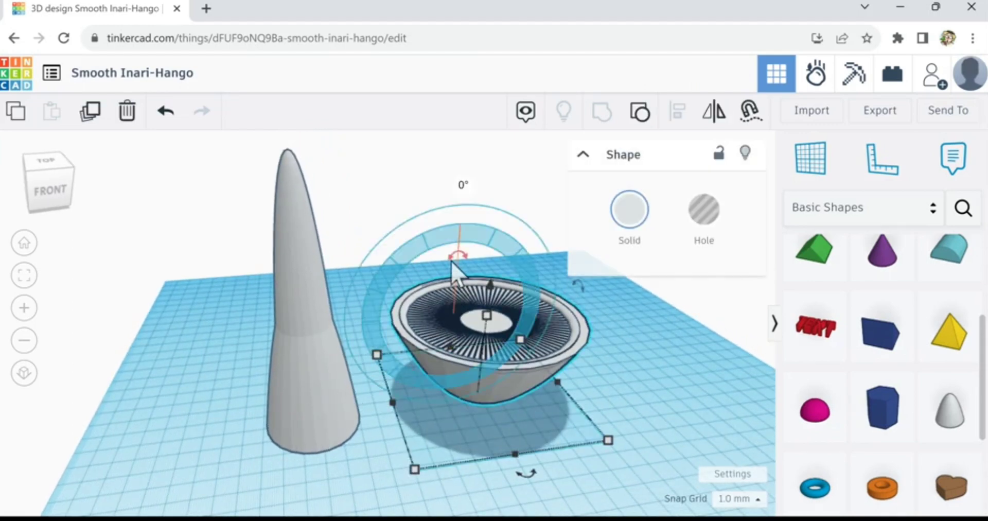
drag(451, 262, 451, 366)
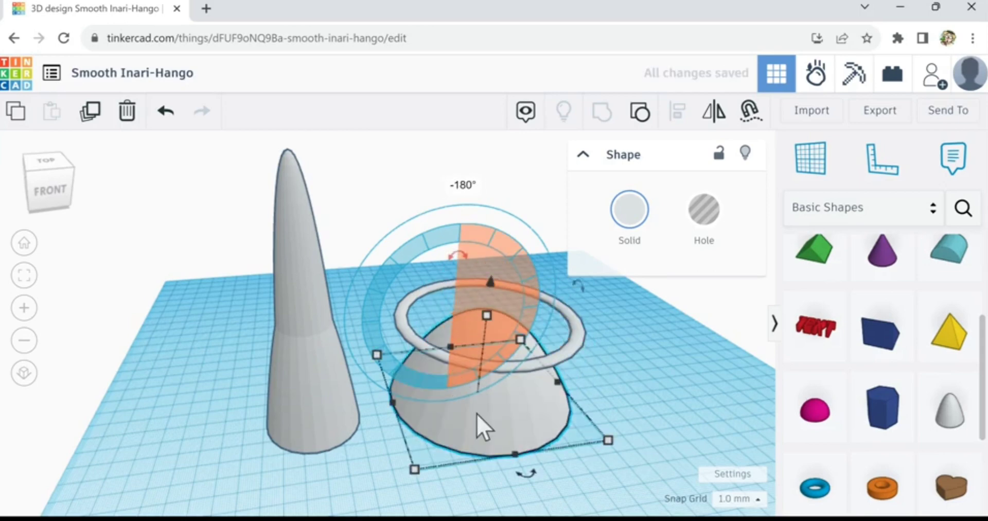
drag(393, 433, 277, 444)
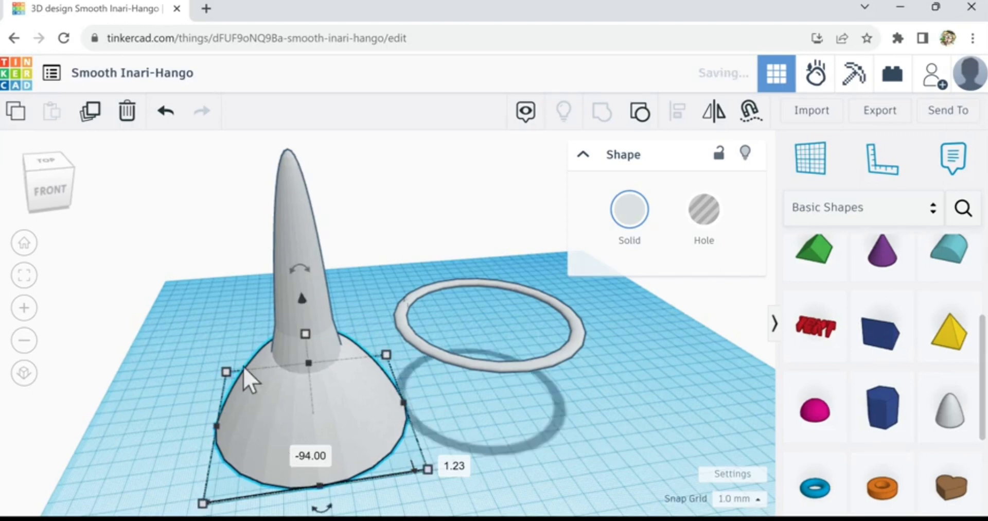
click(164, 113)
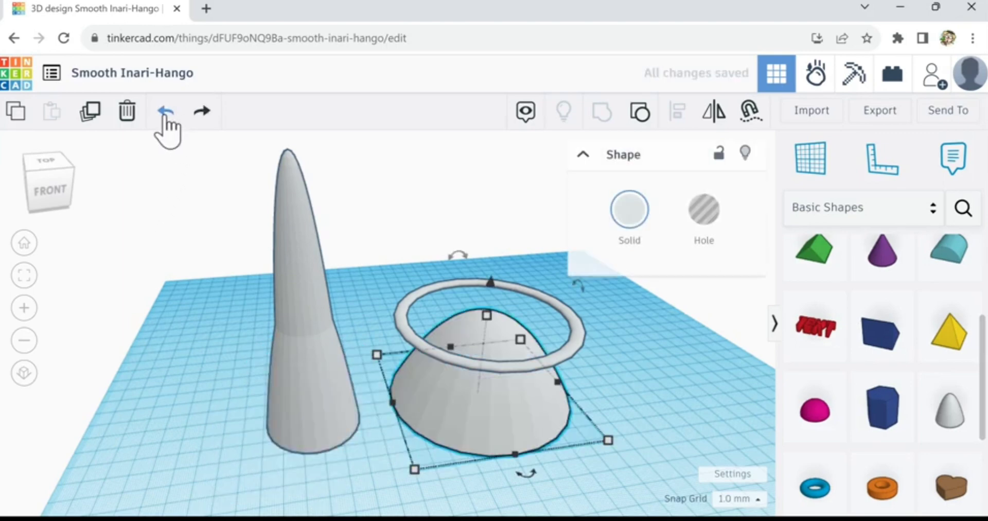
click(164, 114)
- Group the slotted dish and its torus ring into one shape
drag(371, 282, 442, 361)
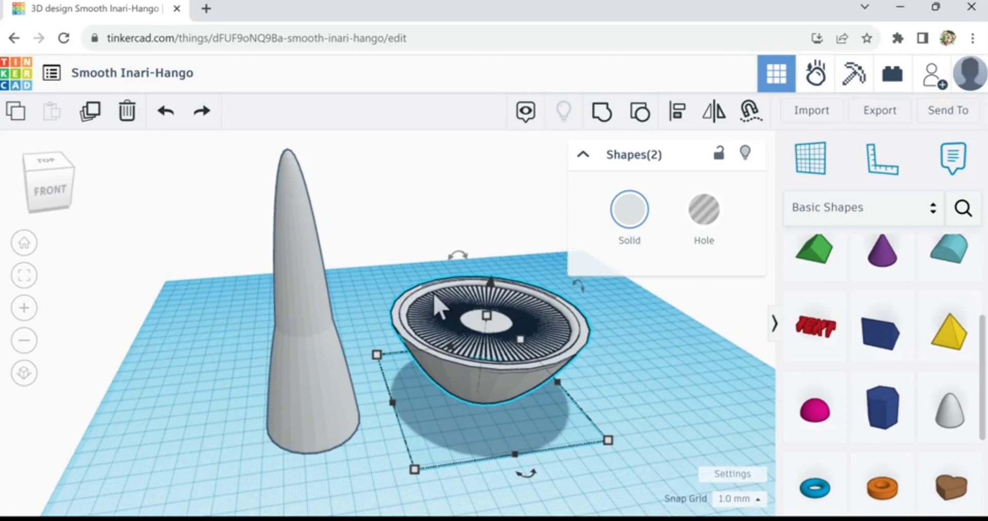
click(600, 116)
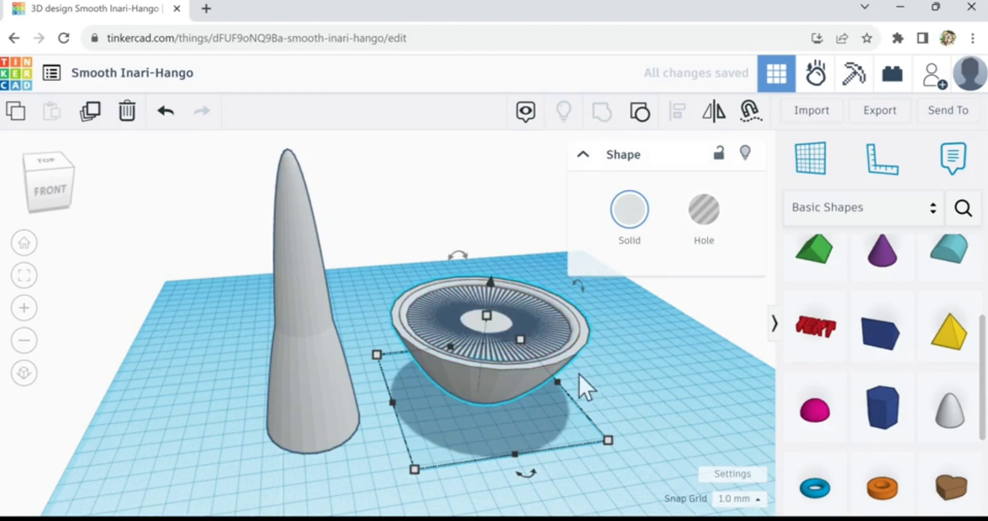
click(640, 370)
- Flip the grouped dish upside down by 180° and move it over the stem
drag(472, 379, 448, 395)
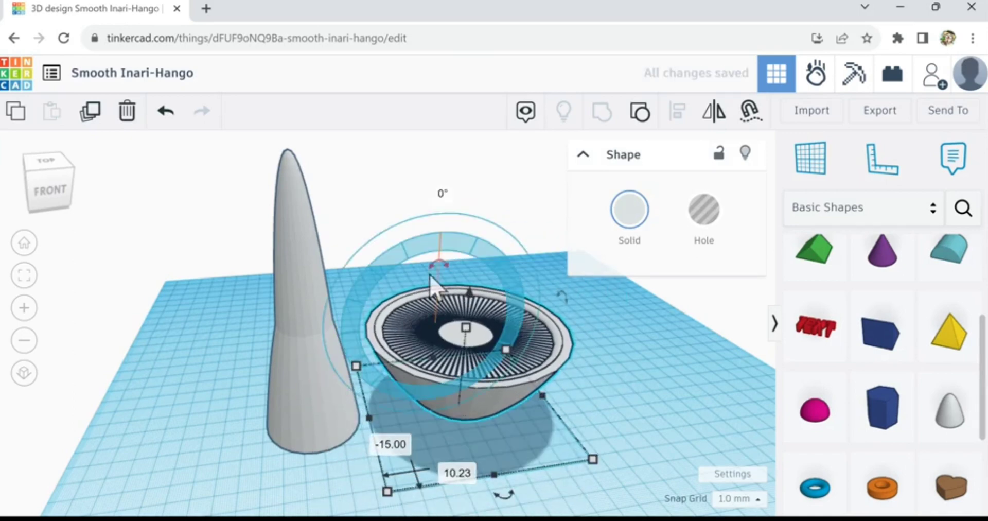
drag(434, 267, 429, 371)
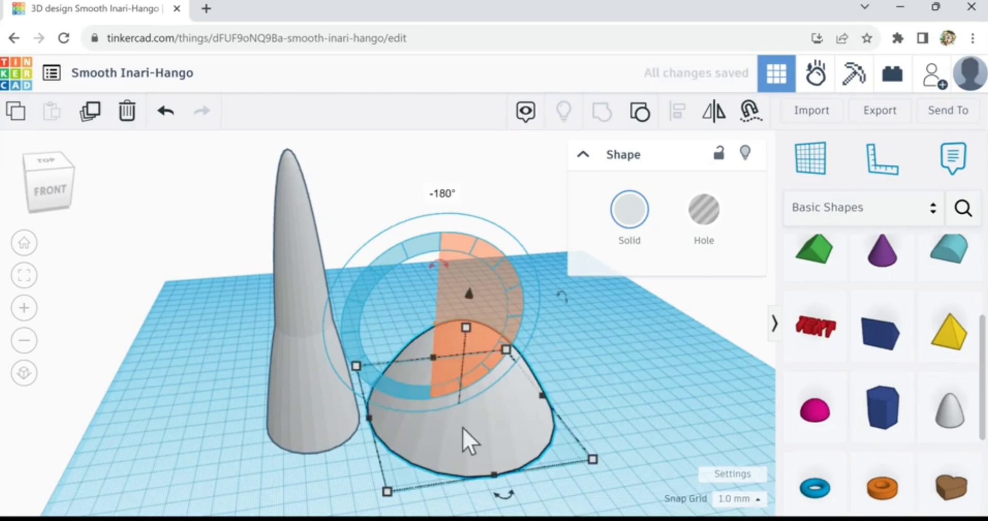
drag(462, 430, 285, 447)
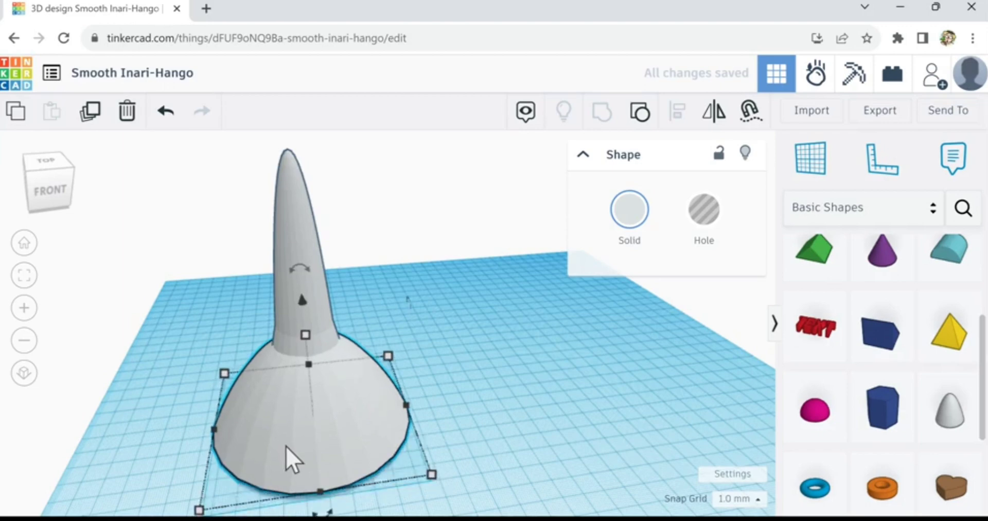
- Raise the flipped dish along the stem until it covers the tip as a mushroom cap
key(ctrl+Up)
key(ctrl+Up)
key(ctrl+Up)
key(ctrl+Up)
key(ctrl+Up)
key(ctrl+Up)
key(ctrl+Up)
key(ctrl+Up)
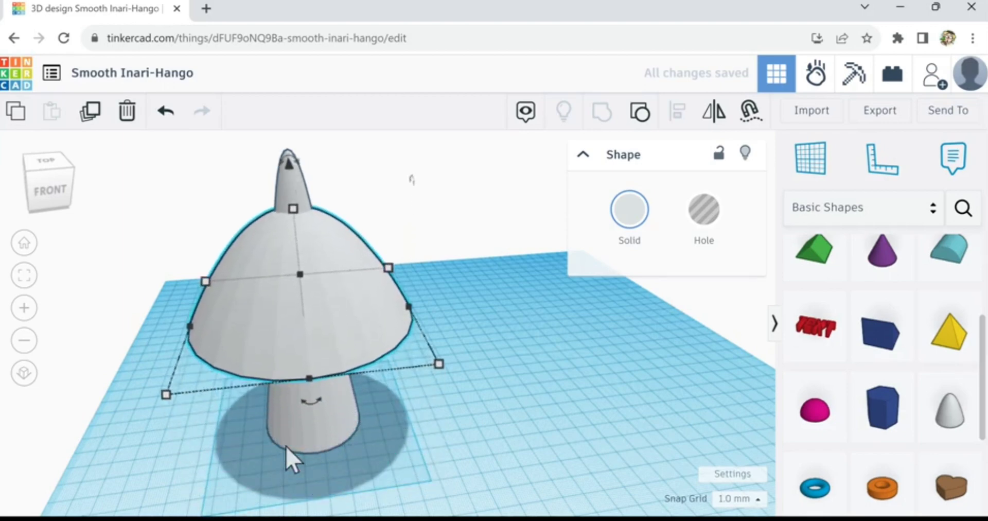
key(ctrl+Up)
key(ctrl+Up)
key(ctrl+Up)
key(ctrl+Up)
key(ctrl+Up)
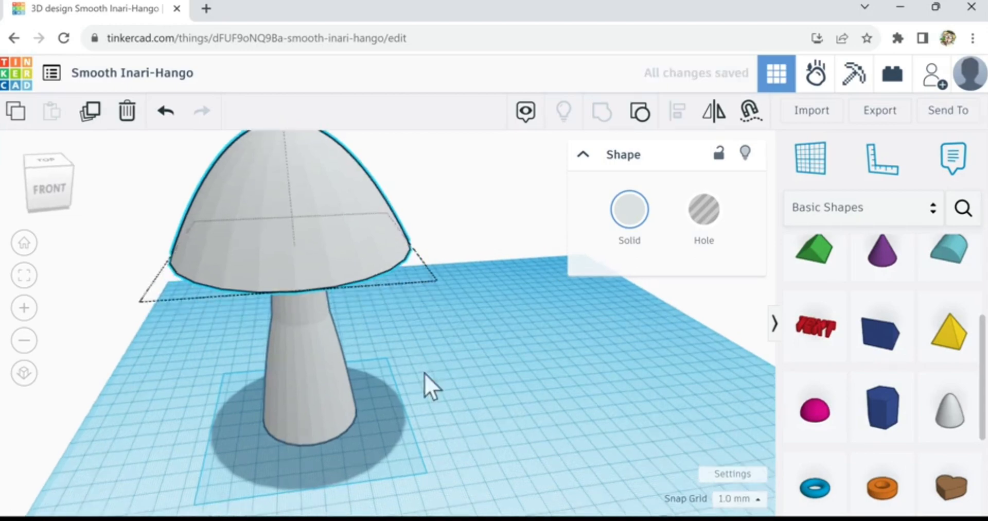
- Align the cap and both stem parts on their common centre in the two horizontal directions
right_drag(425, 373, 414, 392)
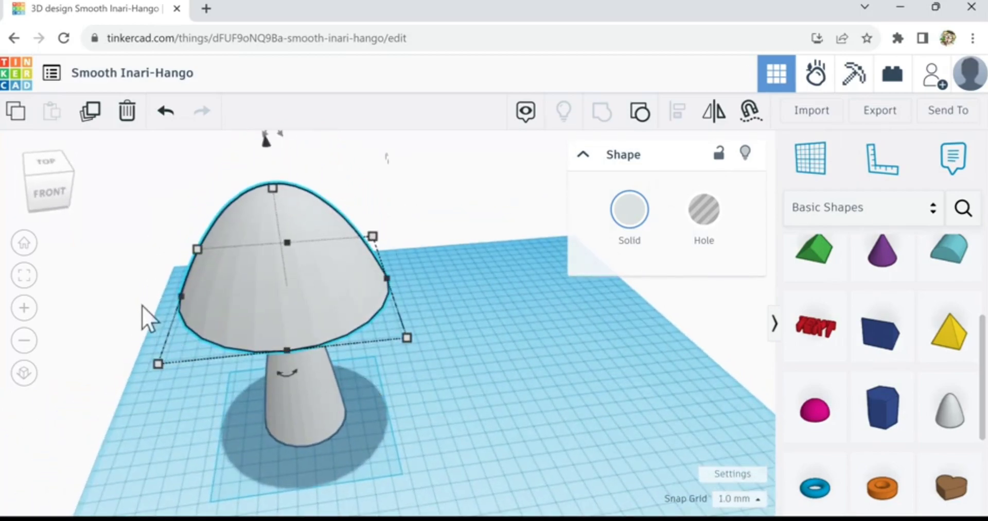
drag(150, 297, 413, 444)
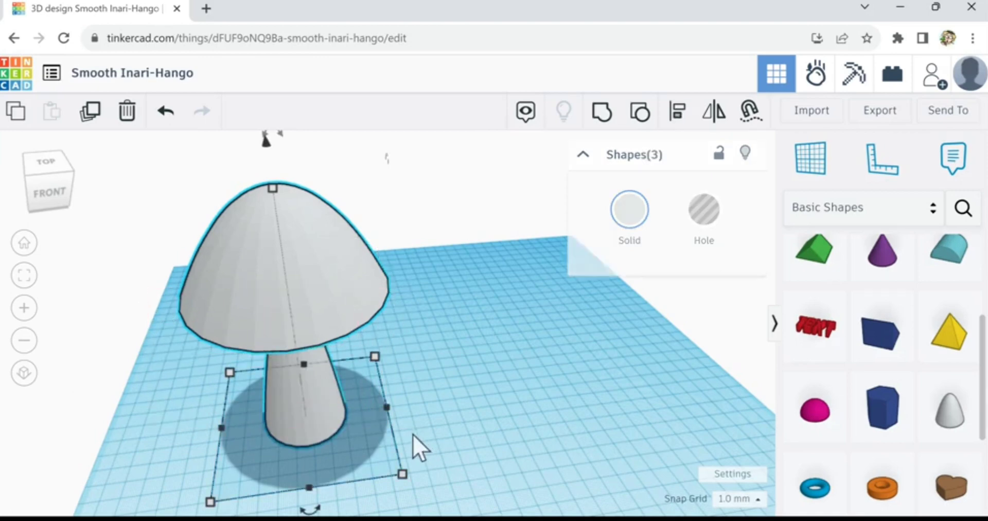
click(677, 111)
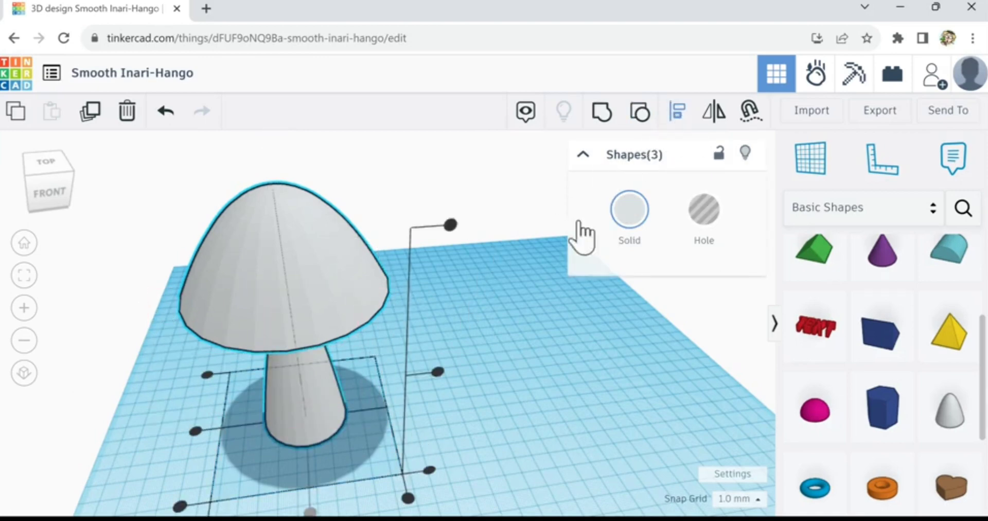
click(448, 383)
right_drag(448, 383, 438, 368)
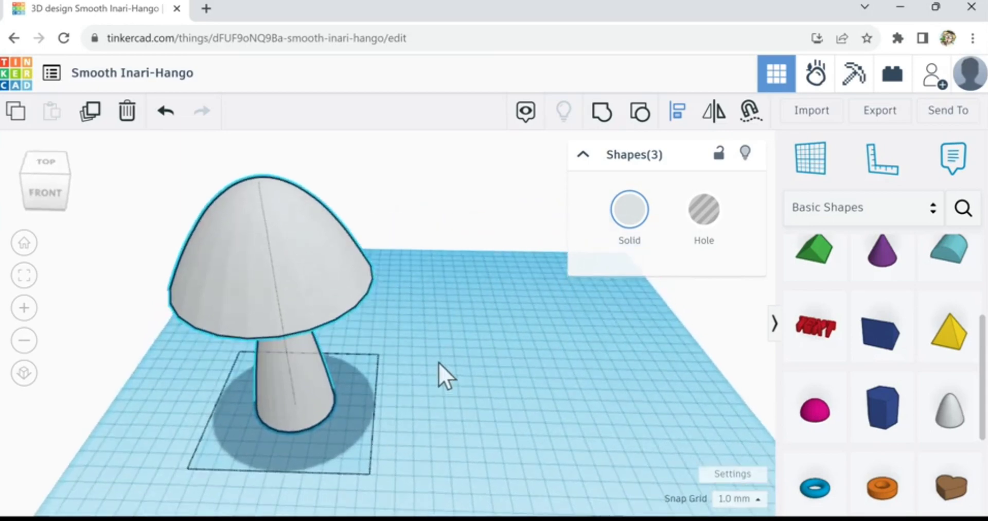
key(l)
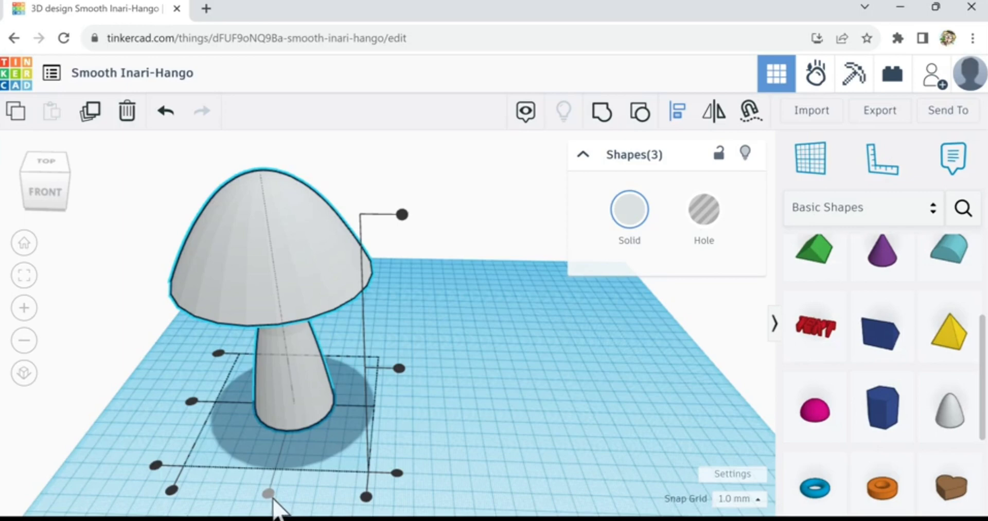
click(192, 404)
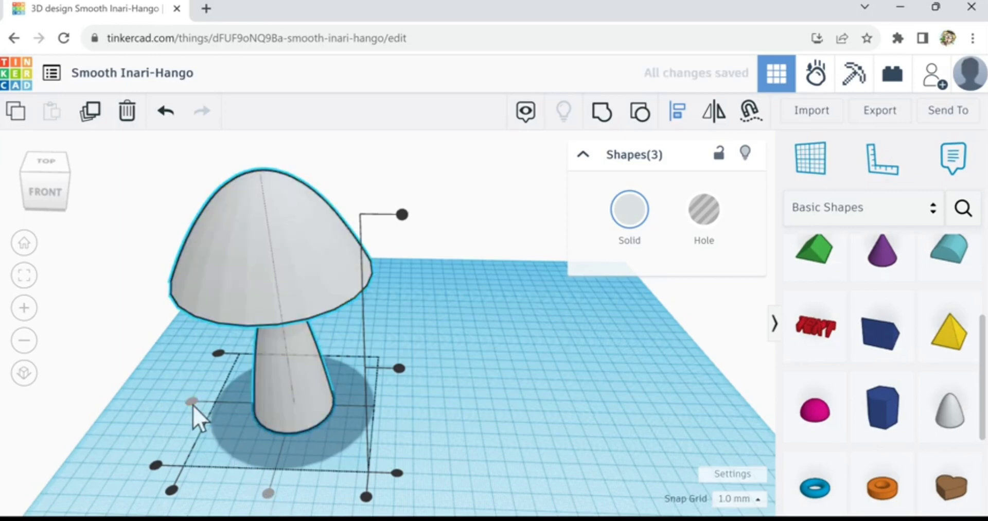
click(158, 389)
right_drag(139, 422, 181, 397)
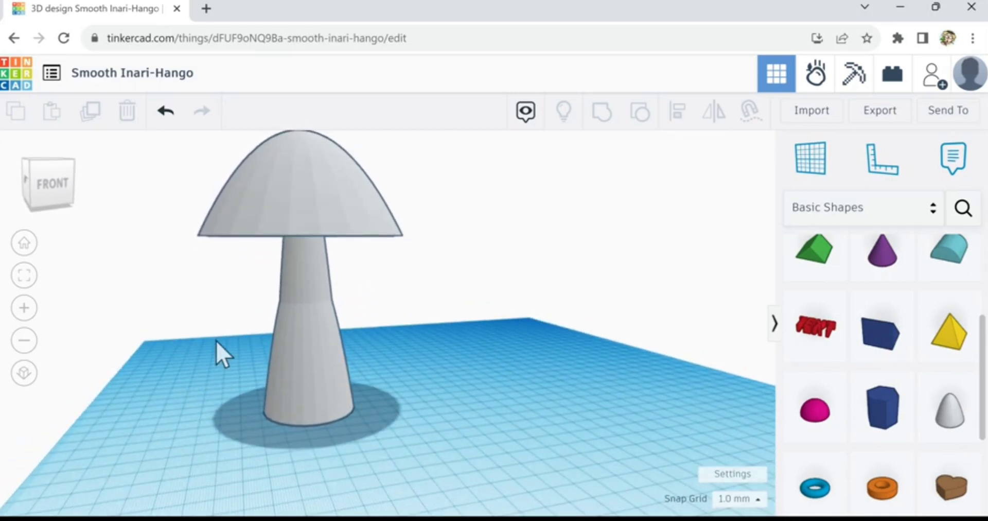
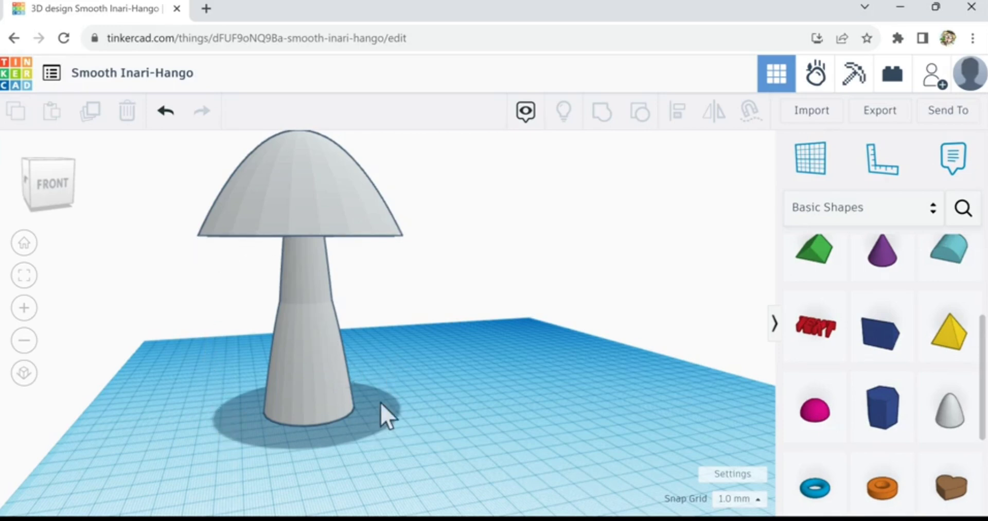
- Group the cap and the two stem paraboloids into a single mushroom shape
right_drag(380, 402, 379, 448)
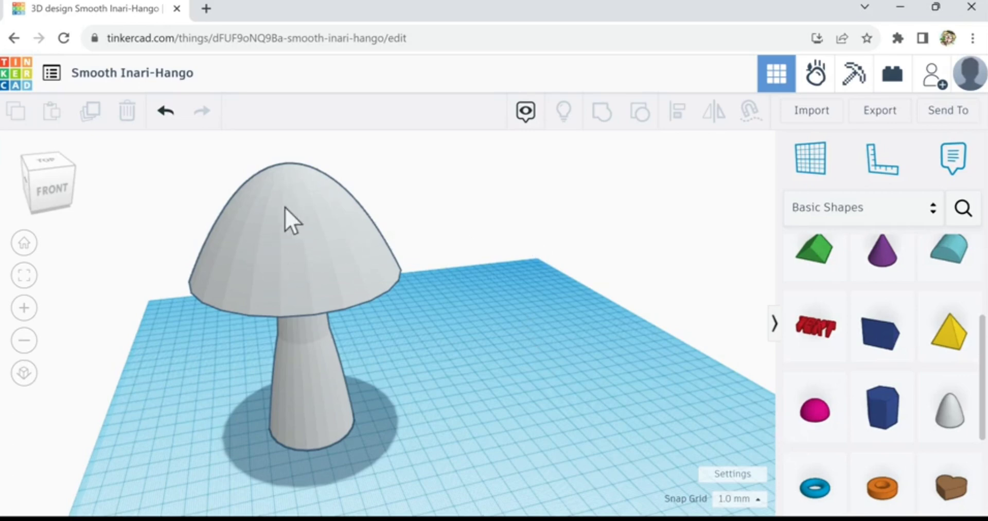
right_drag(192, 400, 241, 315)
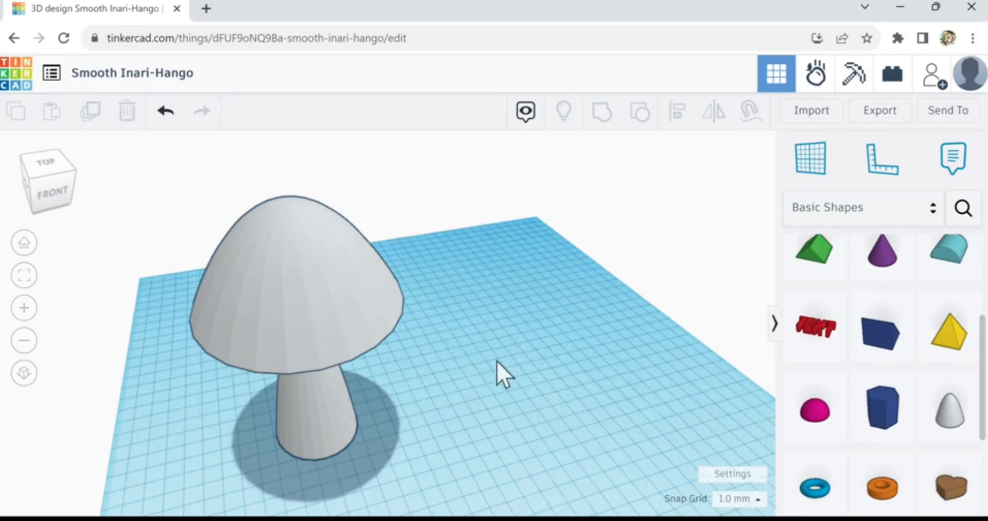
right_drag(496, 361, 473, 346)
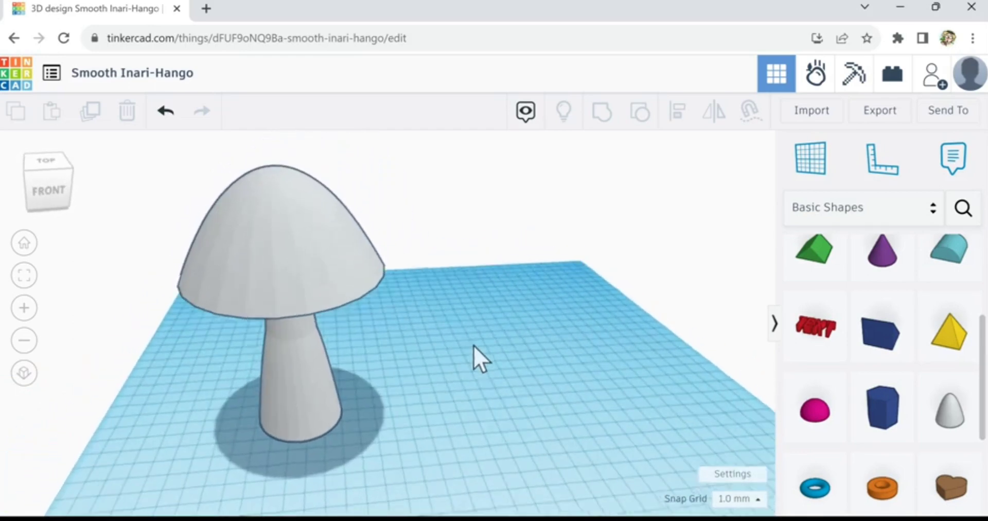
click(304, 360)
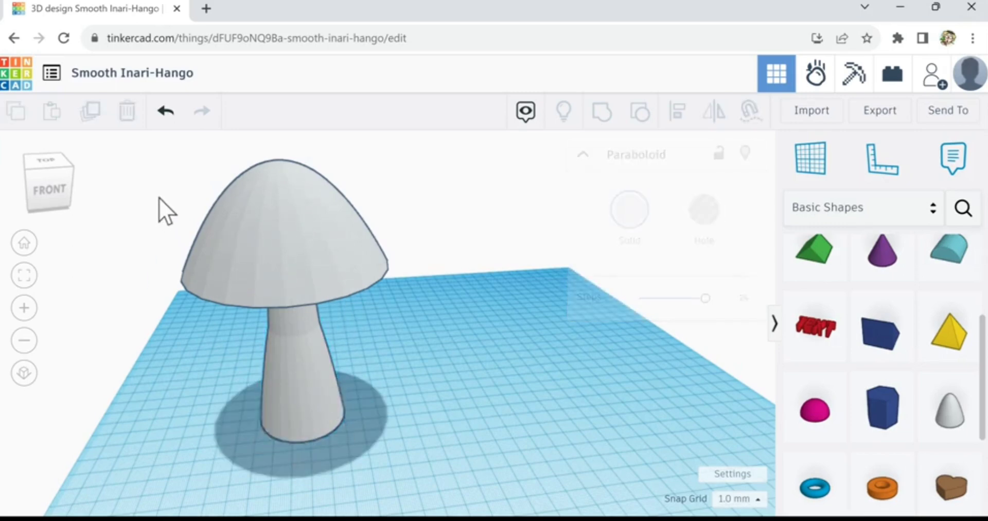
drag(157, 191, 350, 404)
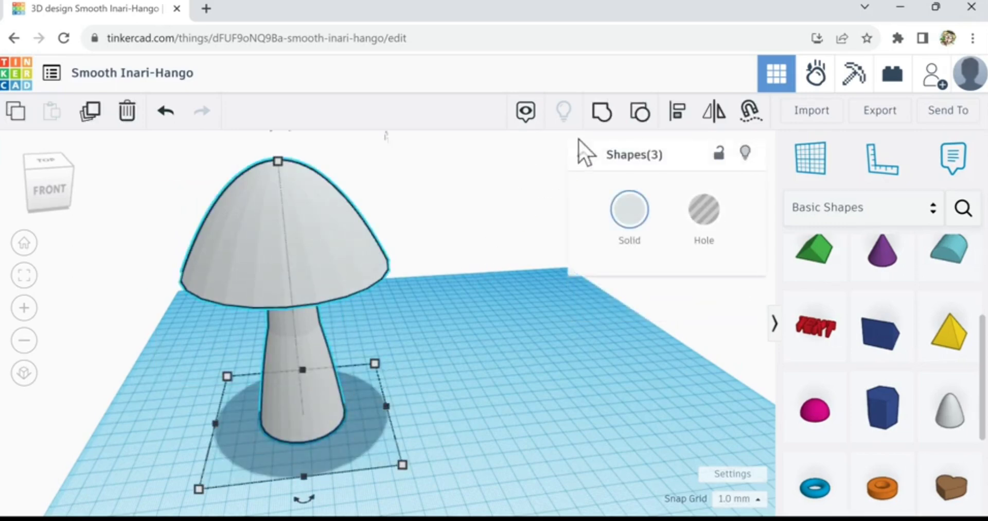
click(604, 123)
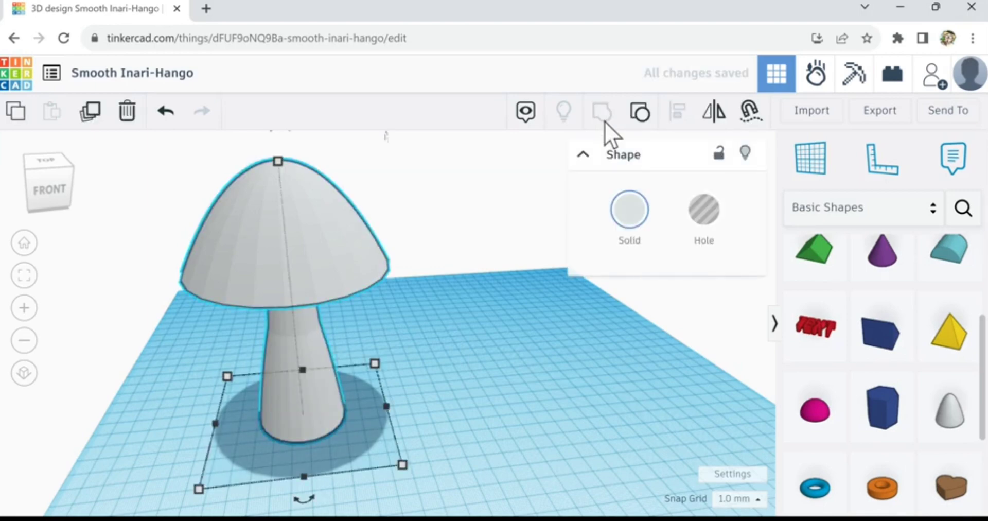
click(430, 307)
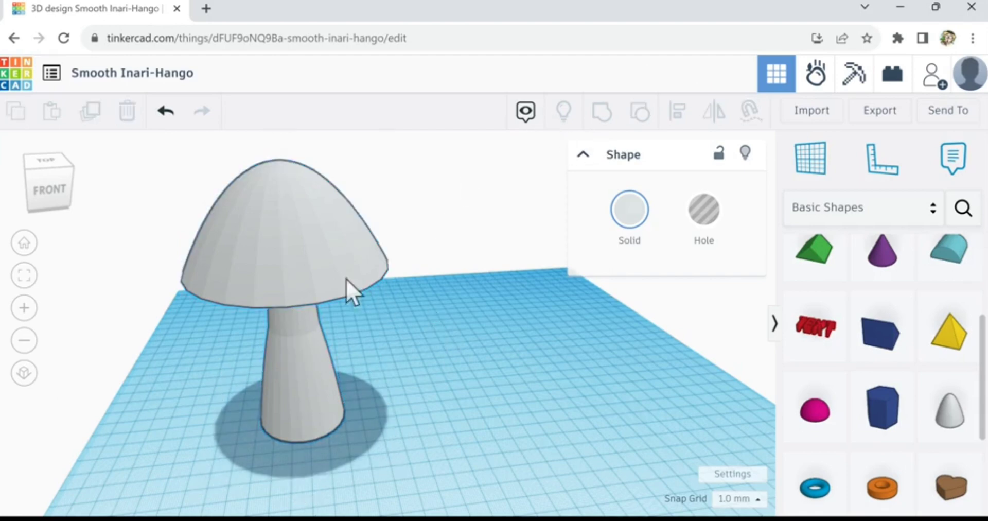
- Move the grouped mushroom about 58 mm sideways toward the middle of the workplane and flip it upside down by 180°
drag(301, 280, 427, 276)
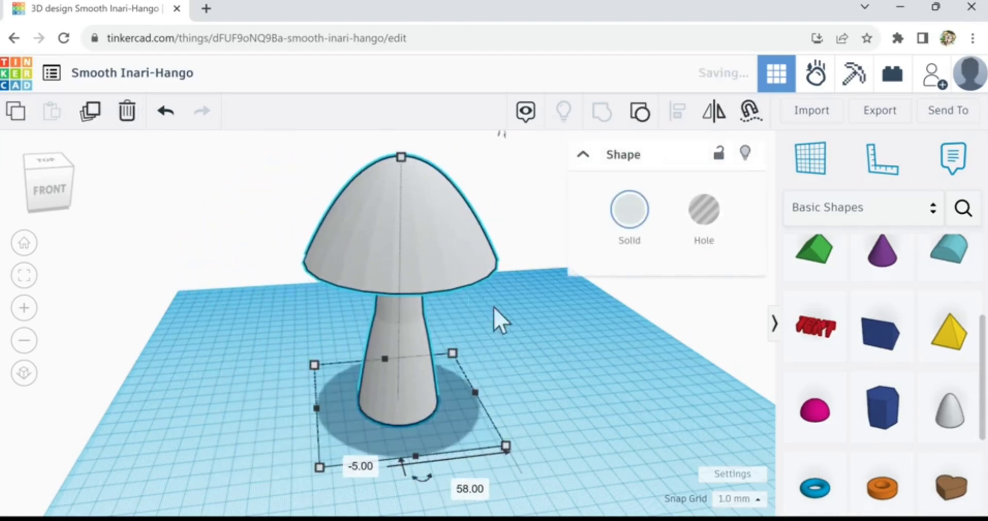
right_drag(549, 362, 512, 430)
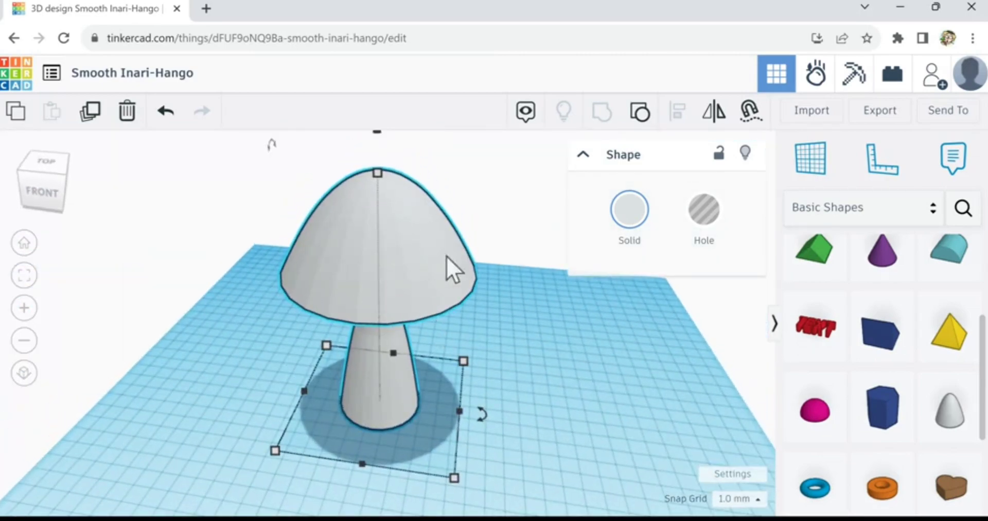
scroll(453, 257, down, 2)
mouse_move(417, 147)
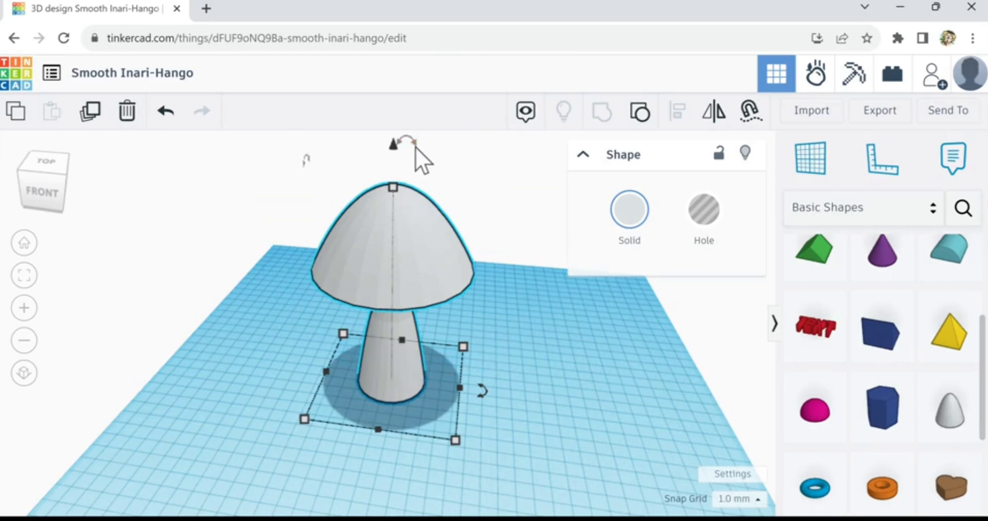
drag(416, 147, 417, 335)
drag(416, 335, 415, 336)
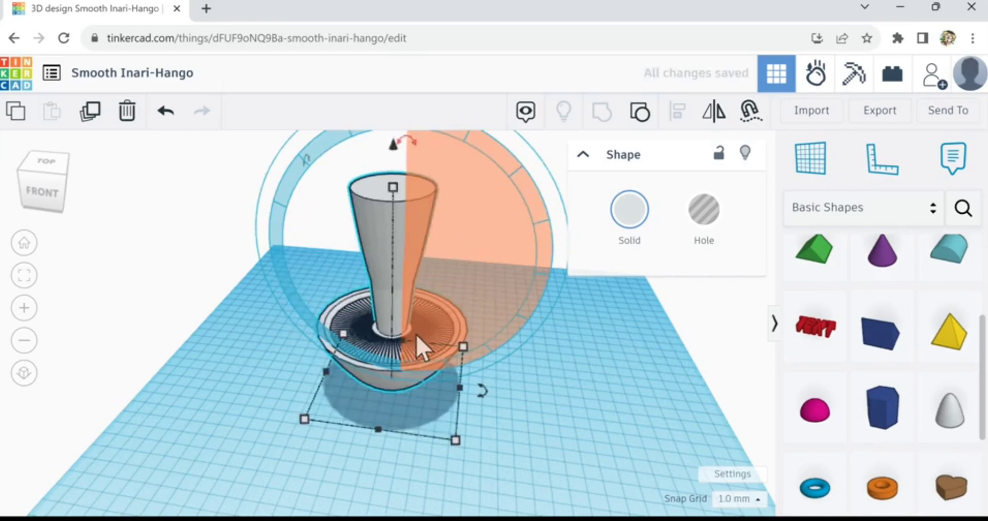
click(274, 465)
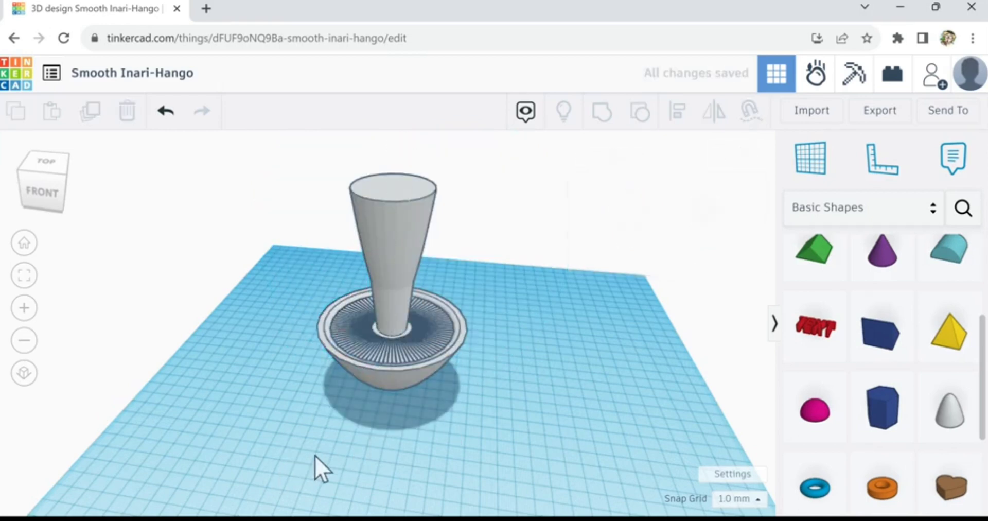
- Lower the flipped mushroom slightly so its rounded cap tip dips just below the workplane
right_drag(516, 423, 519, 377)
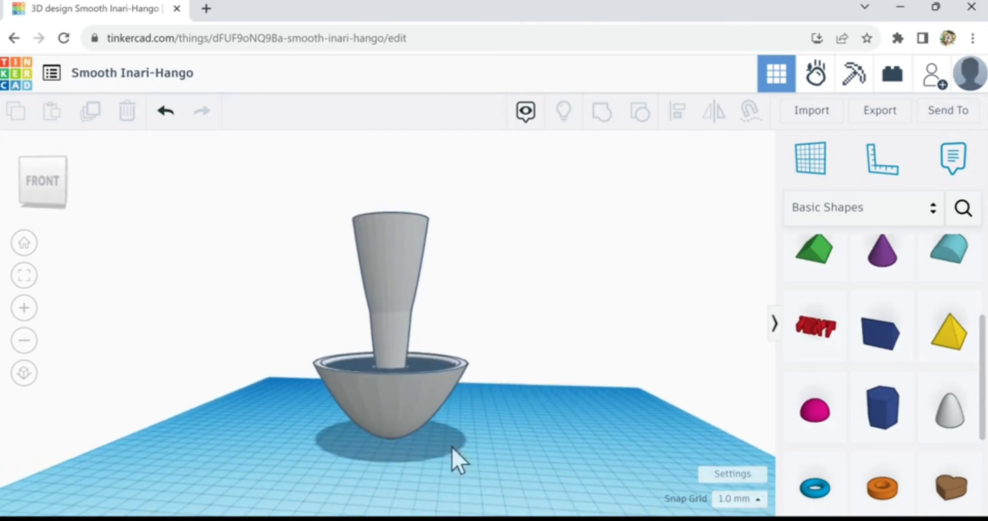
scroll(394, 470, up, 5)
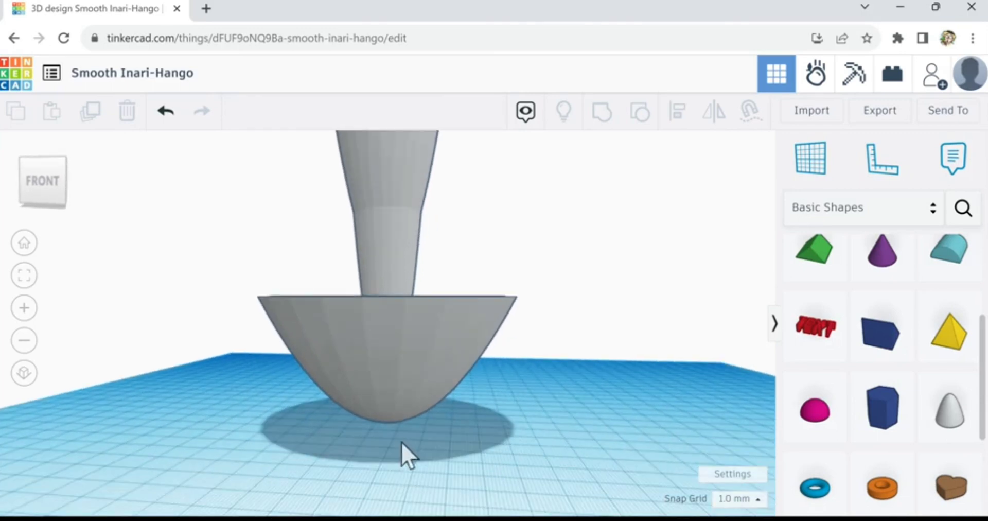
right_drag(399, 444, 410, 415)
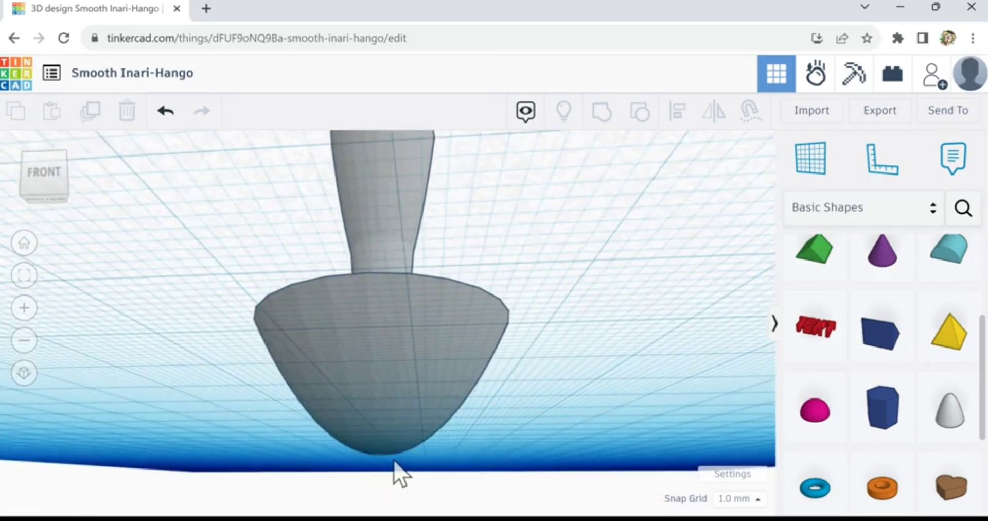
scroll(393, 460, up, 4)
scroll(394, 470, up, 3)
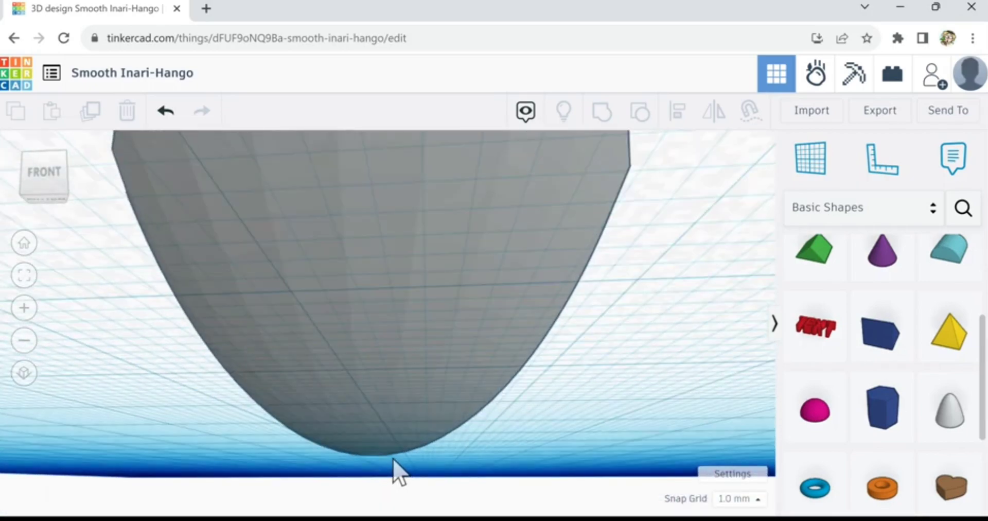
scroll(491, 353, down, 3)
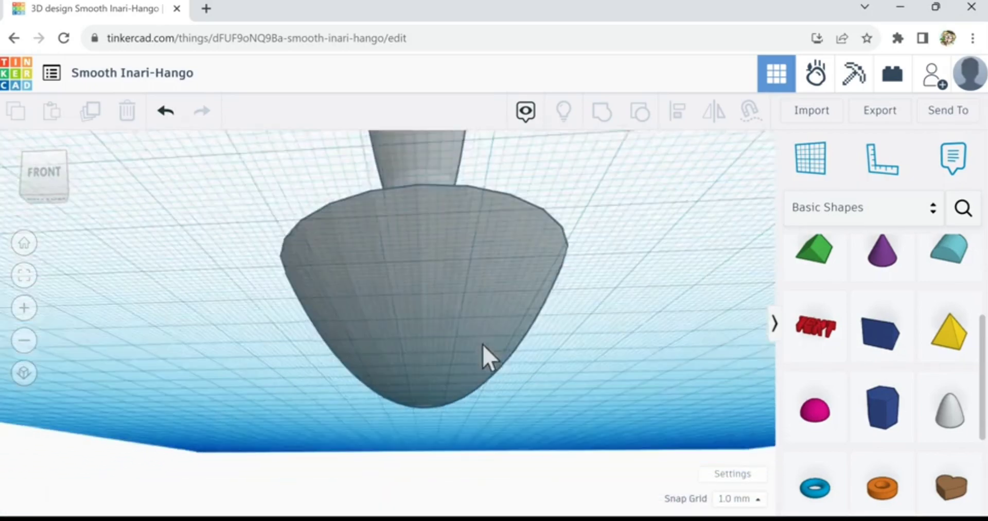
click(457, 260)
key(ctrl+Down)
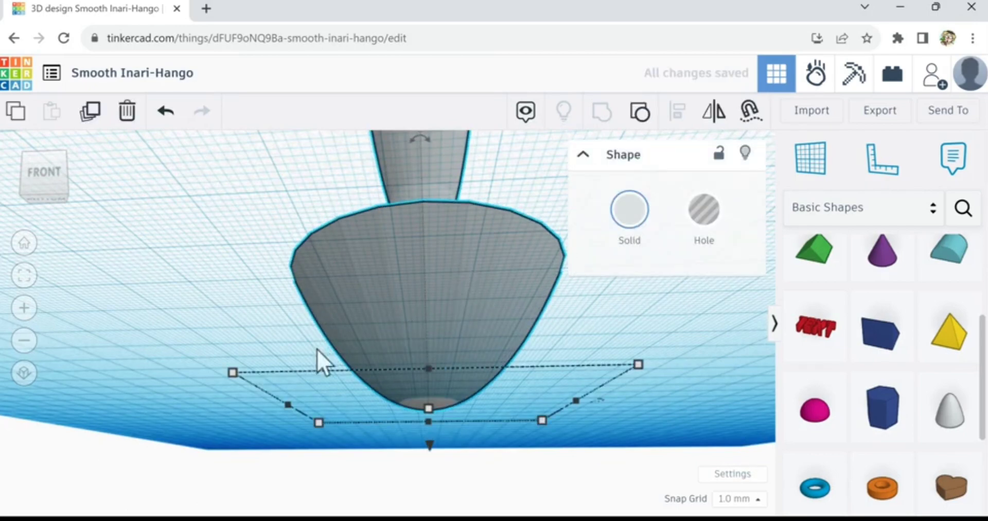
- Examine from several angles how the flipped mushroom's rounded cap tip meets the workplane
right_drag(239, 360, 236, 397)
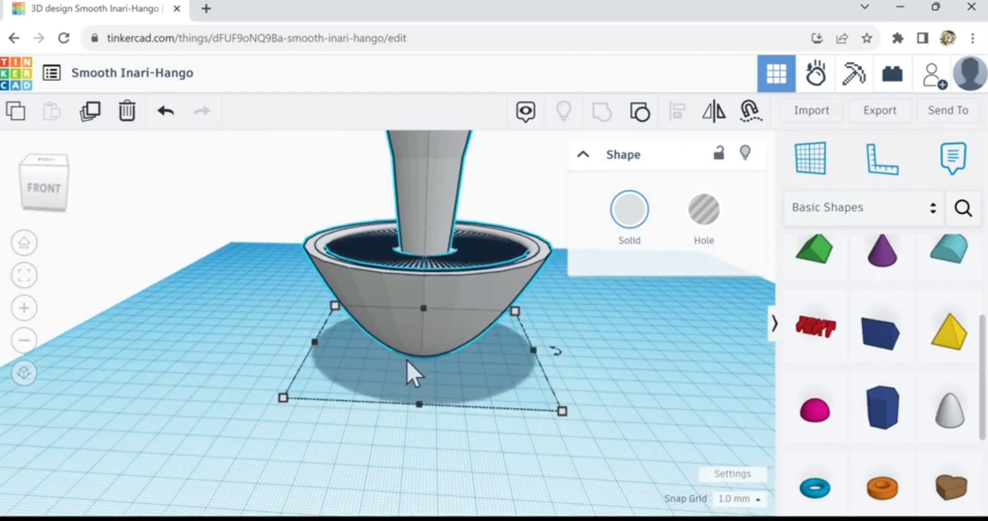
scroll(407, 361, down, 2)
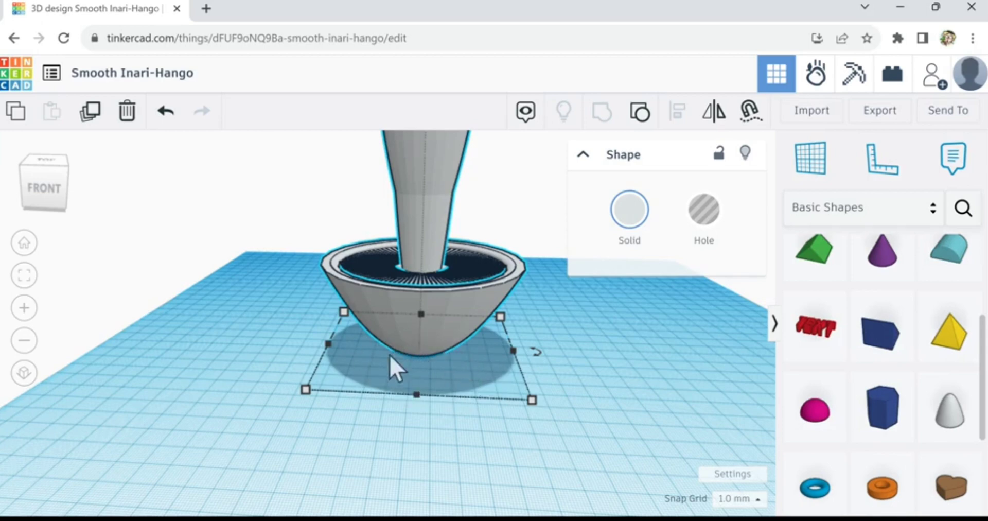
scroll(418, 364, up, 2)
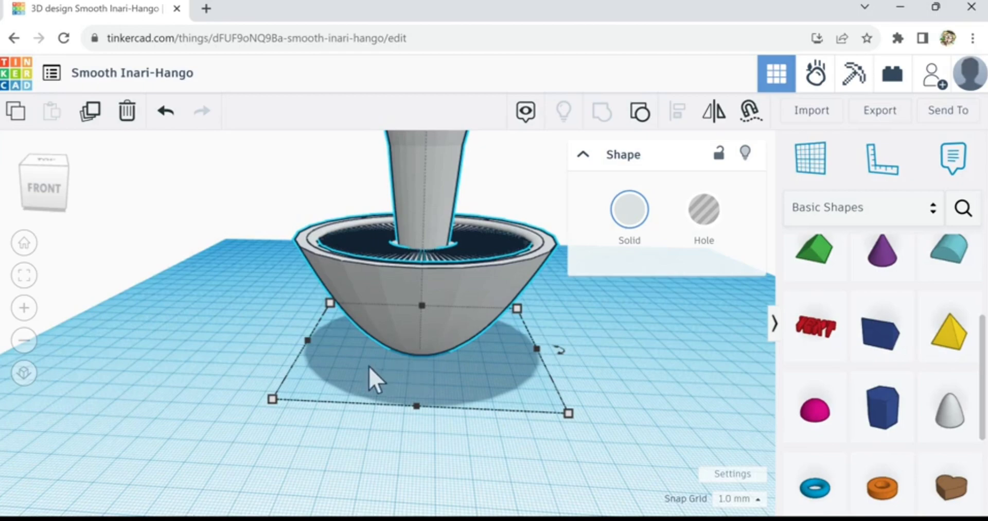
mouse_move(423, 366)
right_down()
mouse_move(430, 381)
mouse_move(418, 360)
mouse_move(437, 317)
mouse_move(432, 299)
mouse_move(421, 377)
right_up()
scroll(423, 377, down, 3)
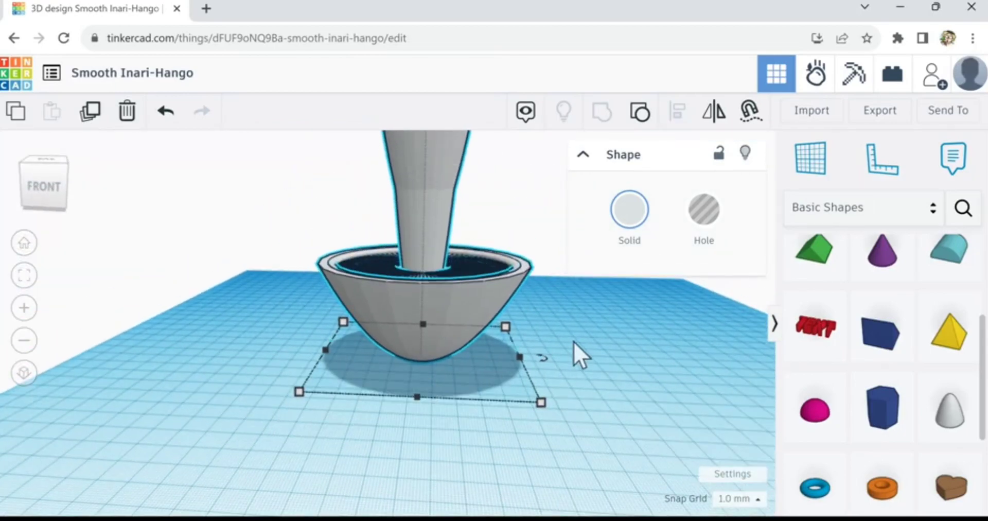
mouse_move(574, 341)
right_down()
mouse_move(569, 372)
mouse_move(560, 353)
mouse_move(586, 355)
mouse_move(582, 333)
right_up()
click(582, 332)
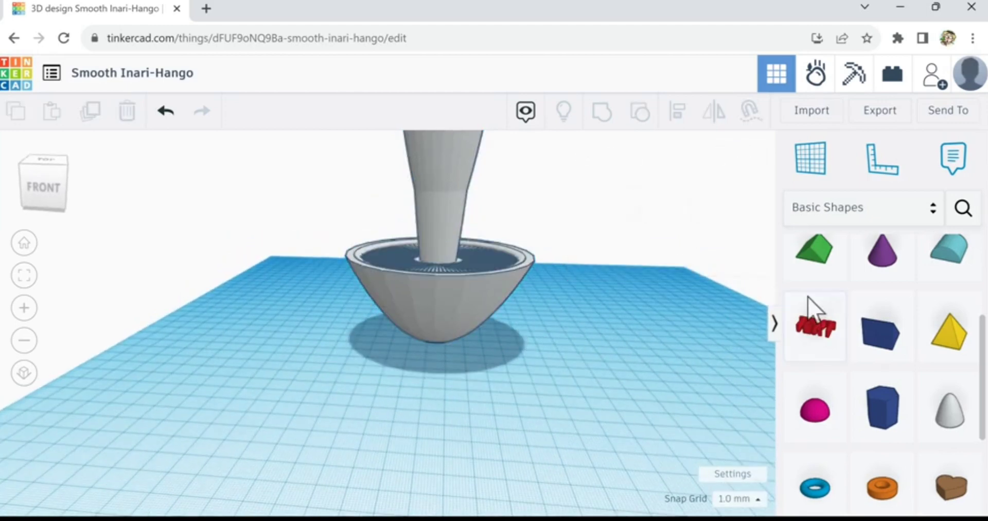
- Place a box hole beside the flipped mushroom and stretch its base to about 126 by 101 mm around the cap tip
drag(983, 349, 979, 250)
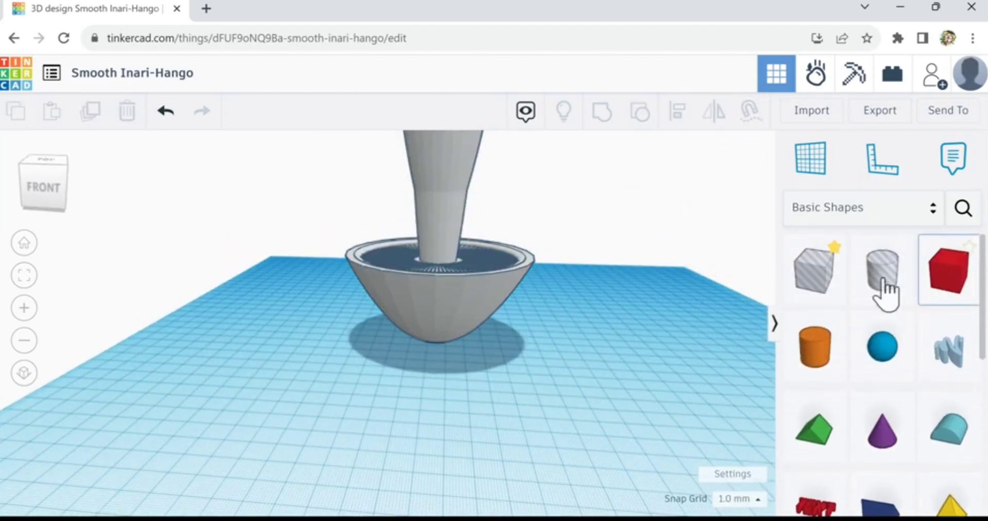
click(803, 286)
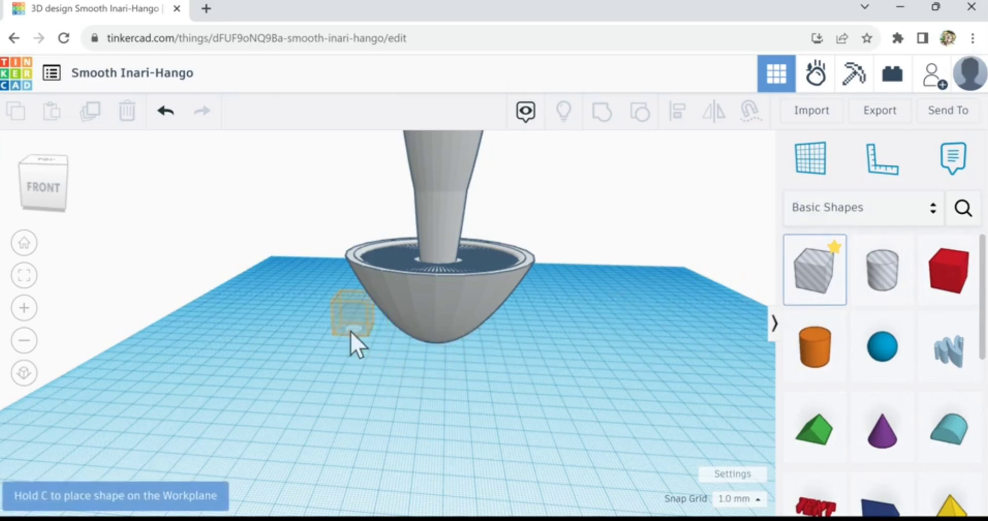
click(347, 325)
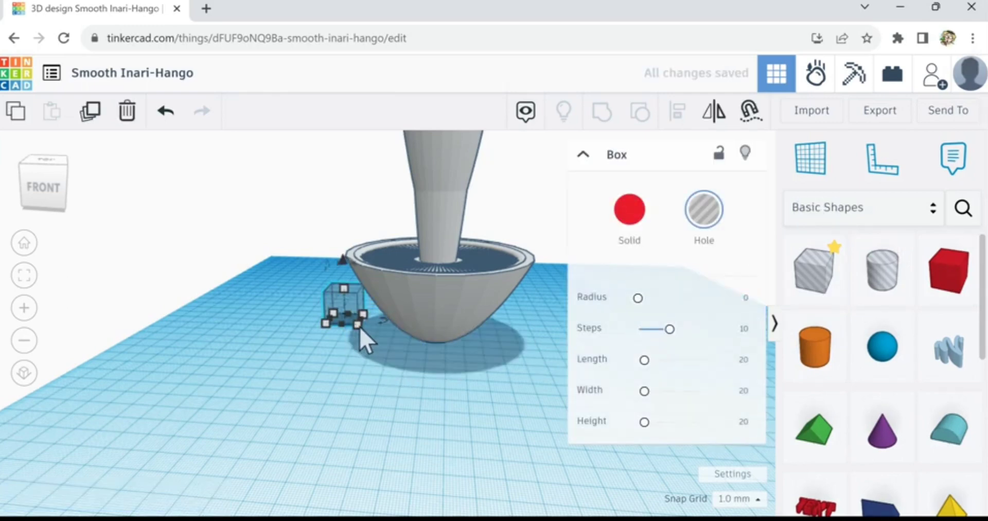
drag(358, 325, 566, 403)
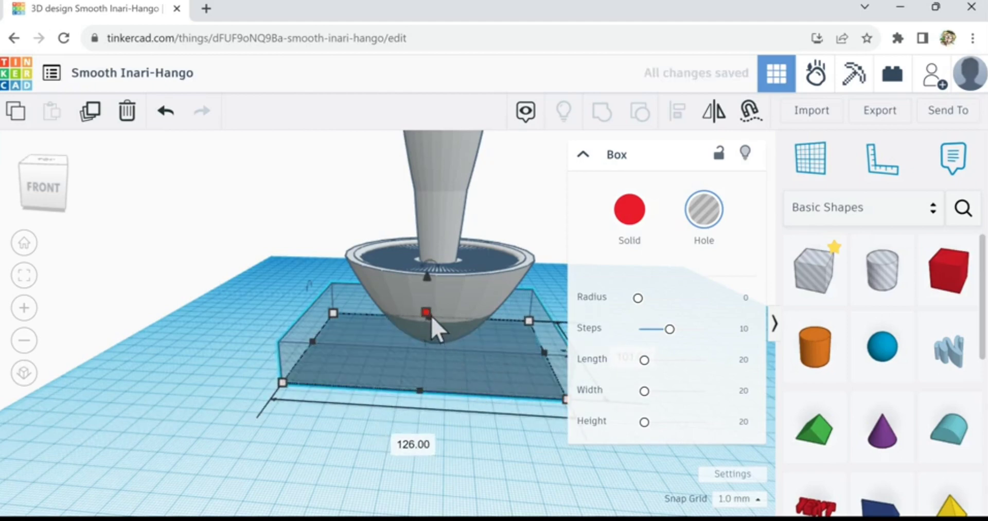
- Push the box hole below the workplane under the cap tip and group it with the mushroom to cut the tip flat
drag(427, 315, 440, 373)
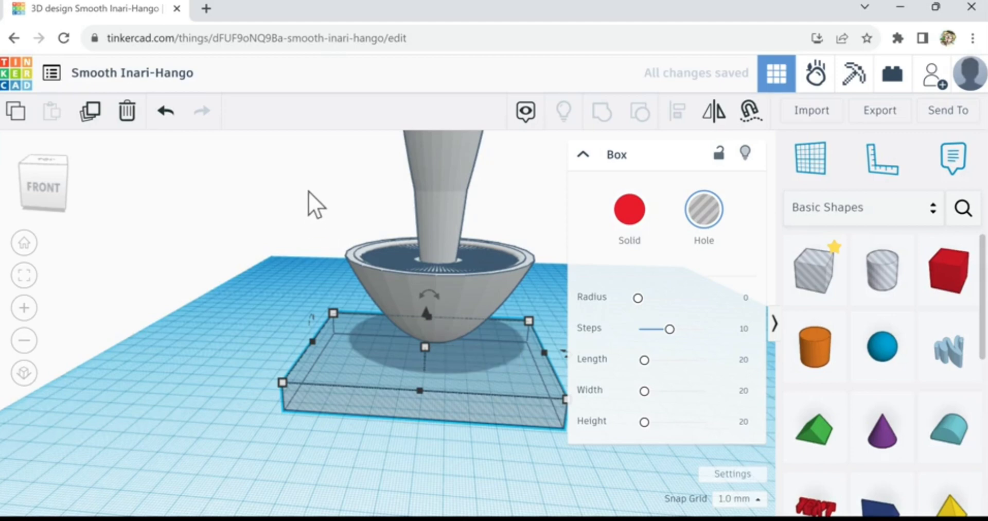
drag(309, 191, 474, 390)
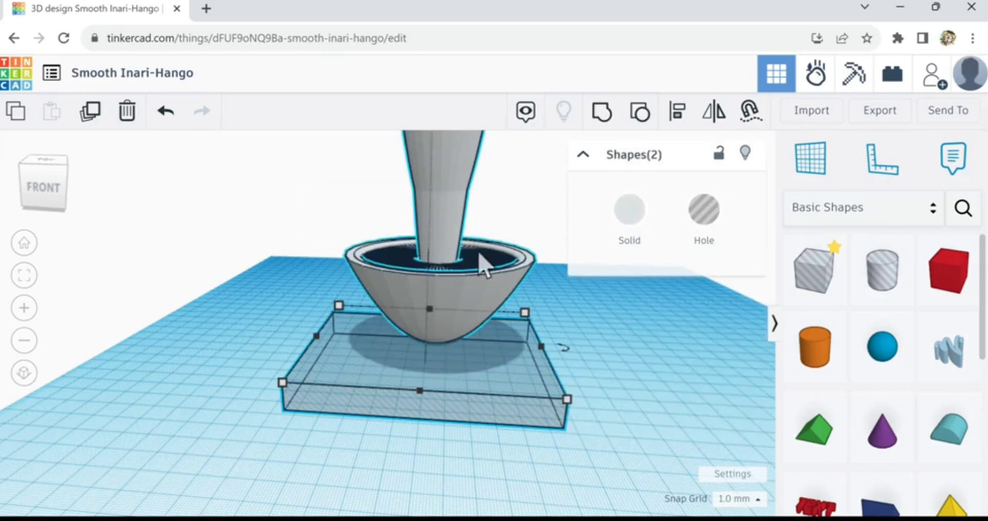
click(605, 120)
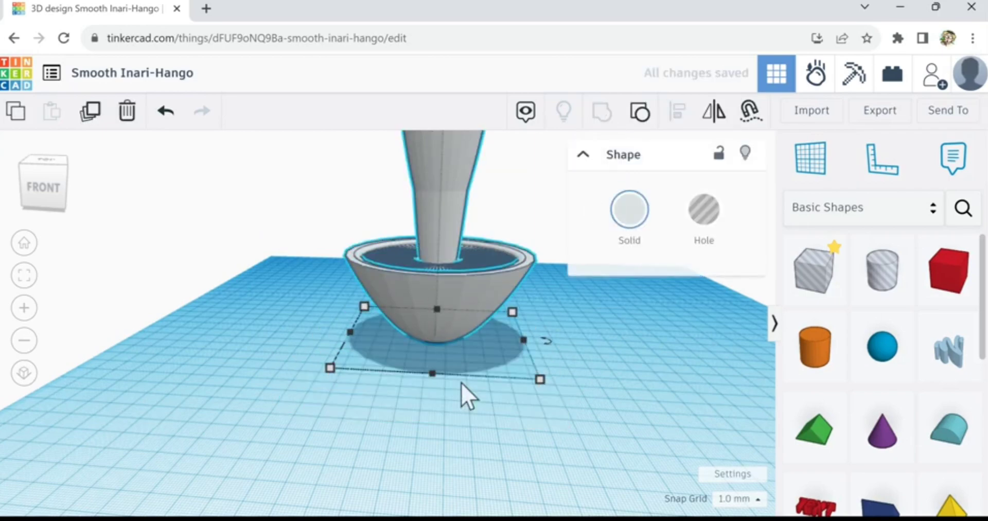
- Examine the cut at the mushroom's cap tip up close at workplane level, and the whole model from further away
scroll(463, 382, up, 5)
mouse_move(468, 379)
right_down()
mouse_move(478, 306)
mouse_move(470, 363)
right_up()
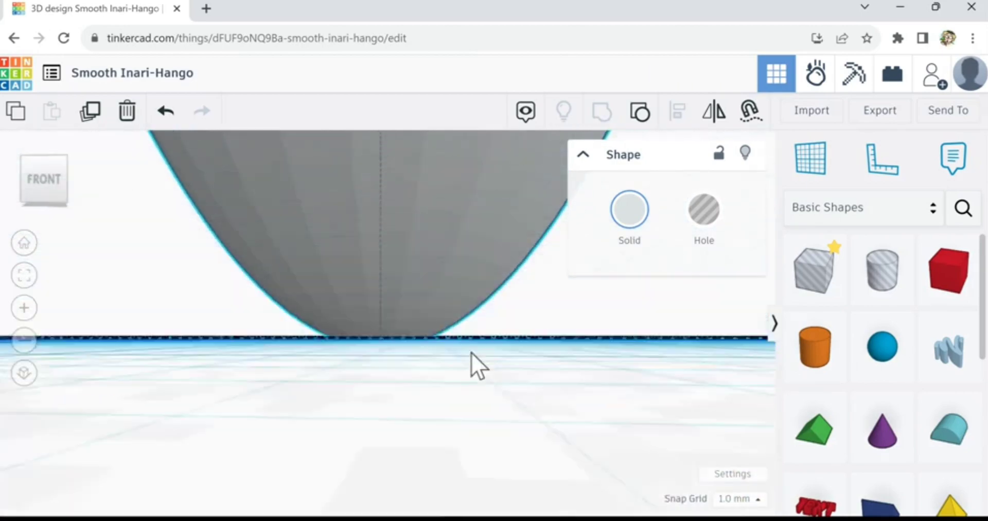
scroll(440, 336, up, 2)
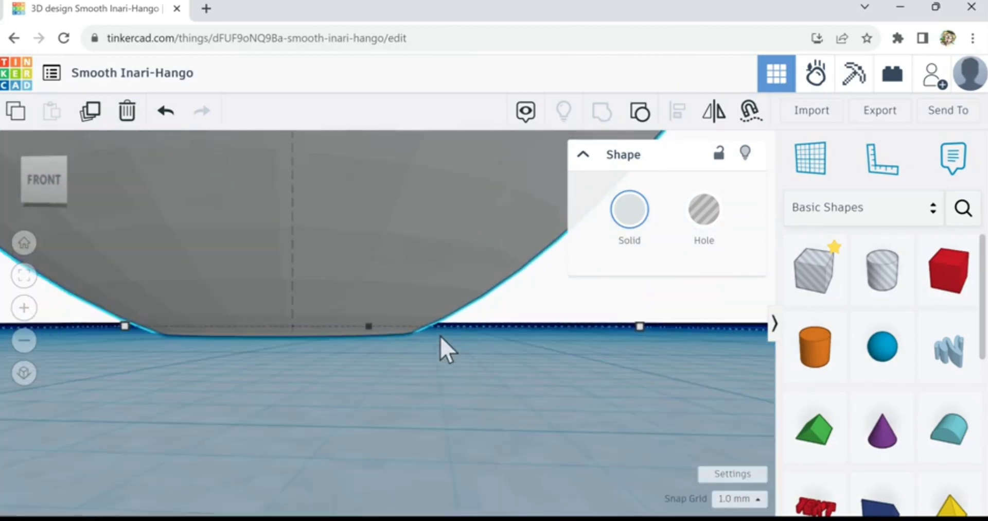
scroll(440, 336, down, 5)
right_drag(440, 335, 444, 369)
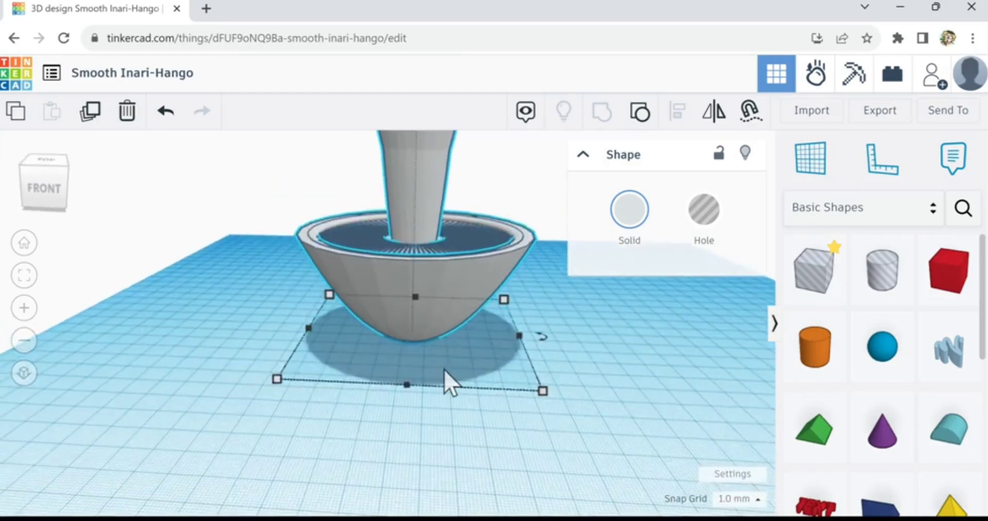
scroll(444, 371, down, 2)
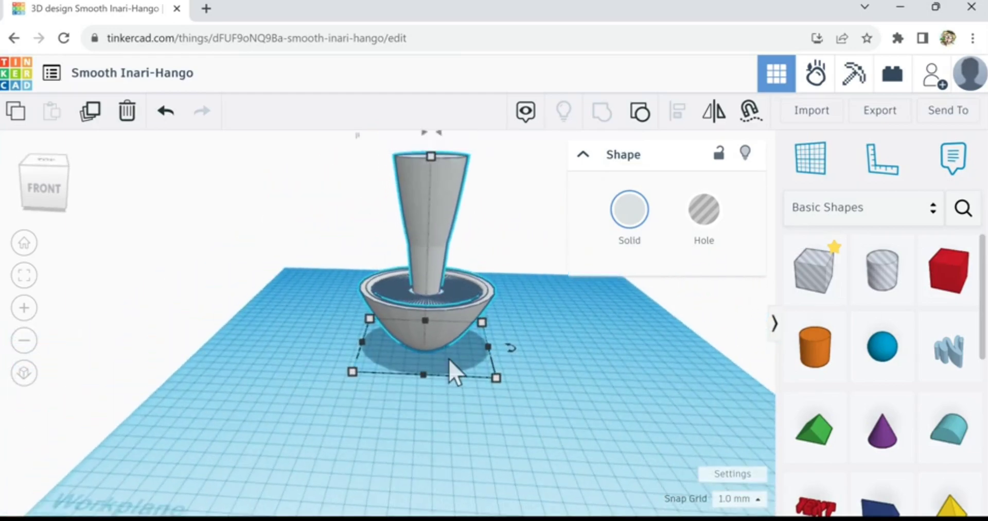
scroll(447, 354, up, 3)
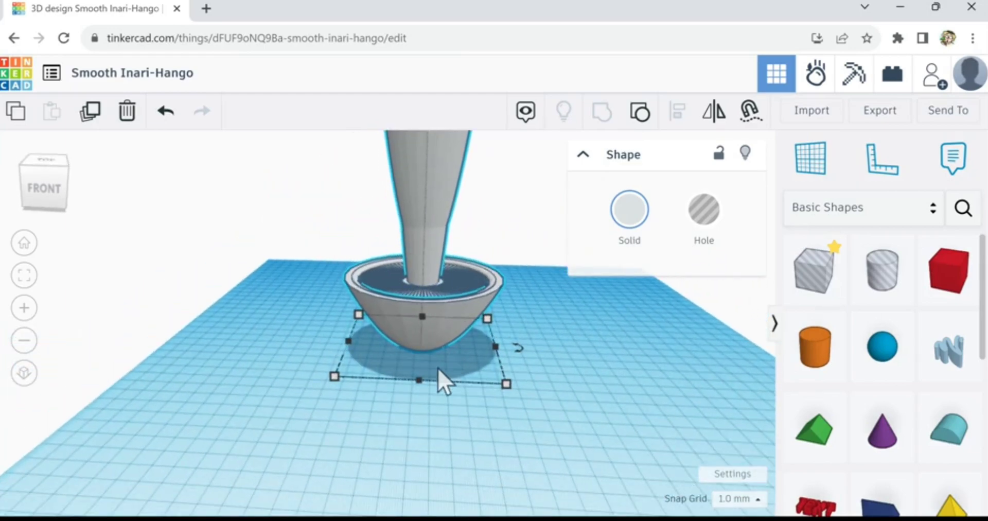
mouse_move(449, 406)
right_down()
mouse_move(443, 372)
mouse_move(463, 450)
mouse_move(461, 392)
right_up()
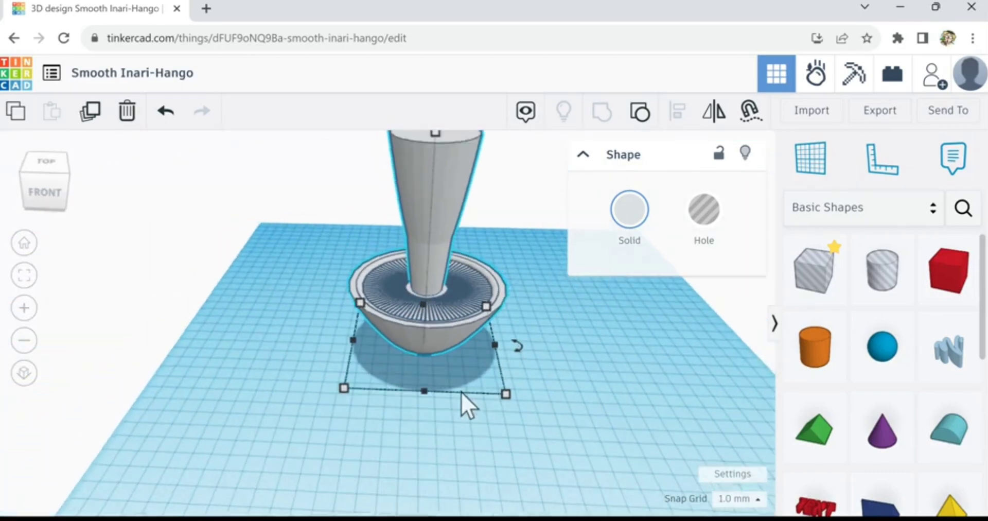
click(538, 373)
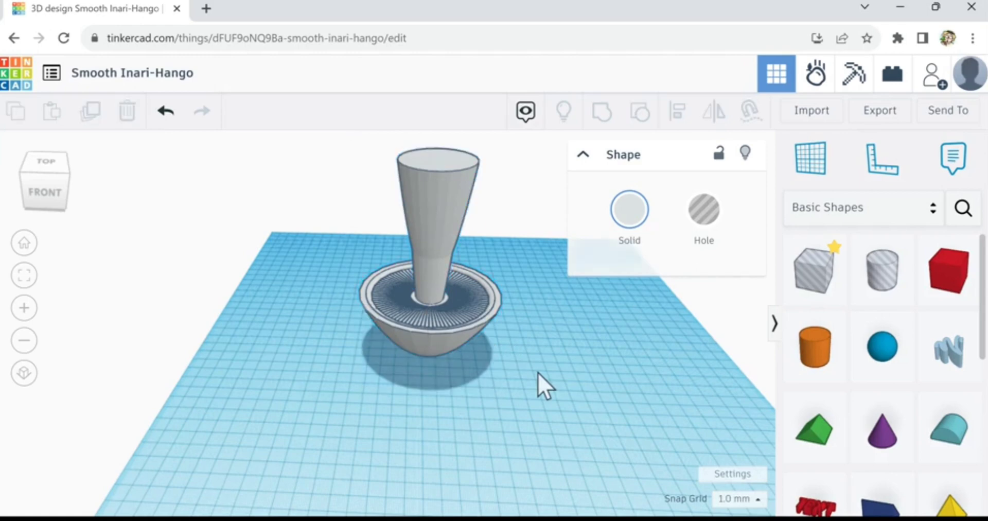
- Rename the design as mushroom
click(142, 83)
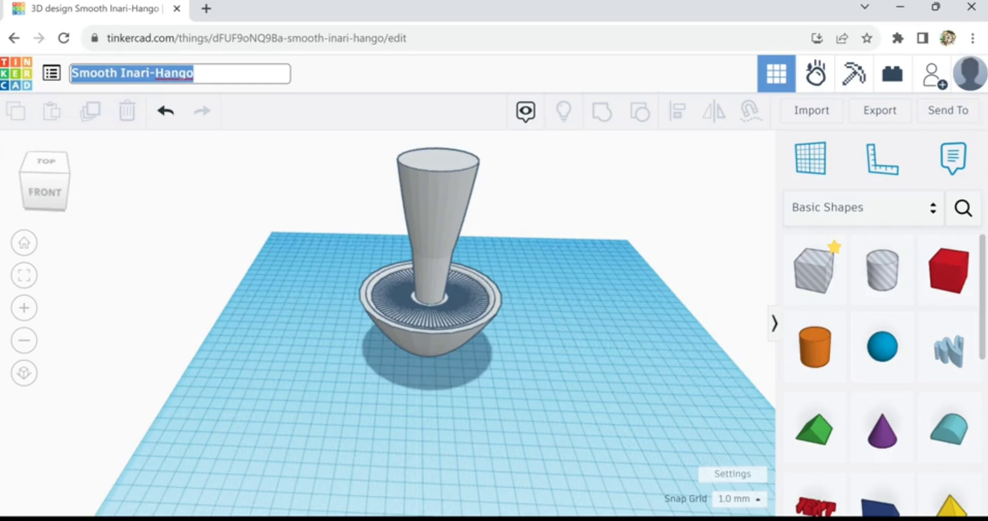
text(mushroom)
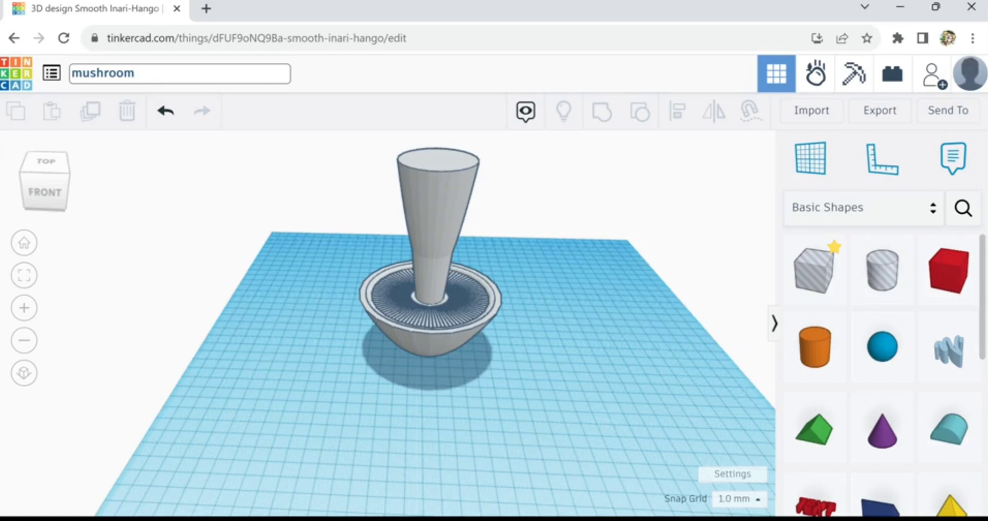
click(182, 156)
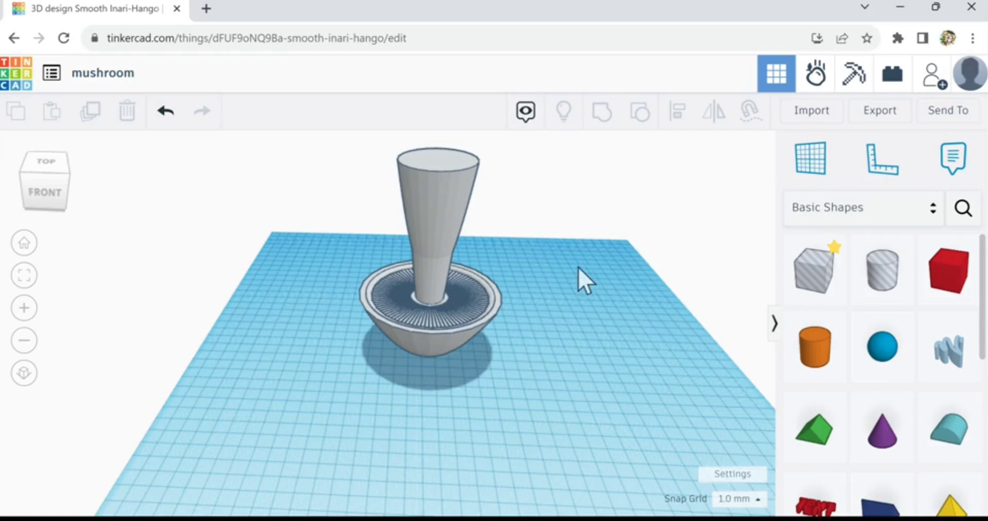
- Export everything in the design as an STL file for 3D printing
right_drag(501, 328, 427, 255)
click(427, 255)
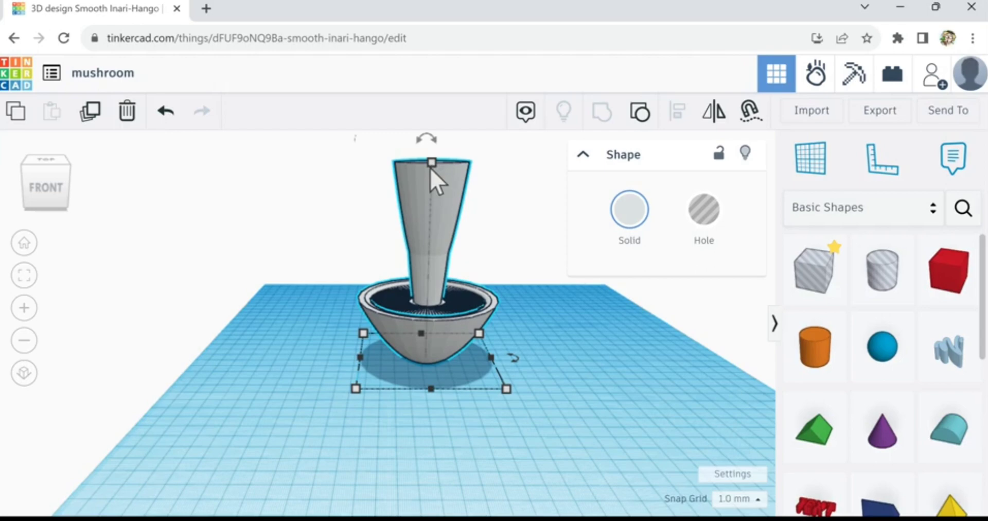
click(550, 366)
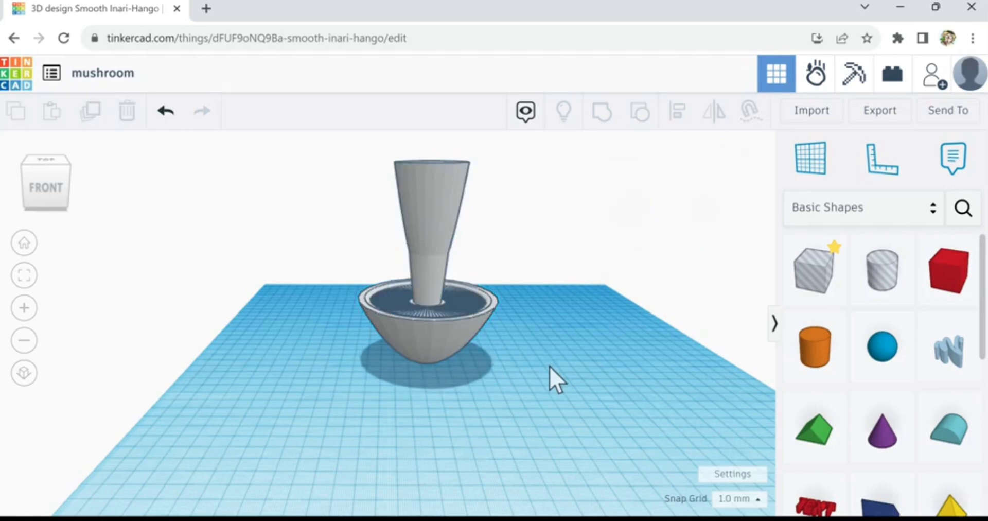
click(882, 118)
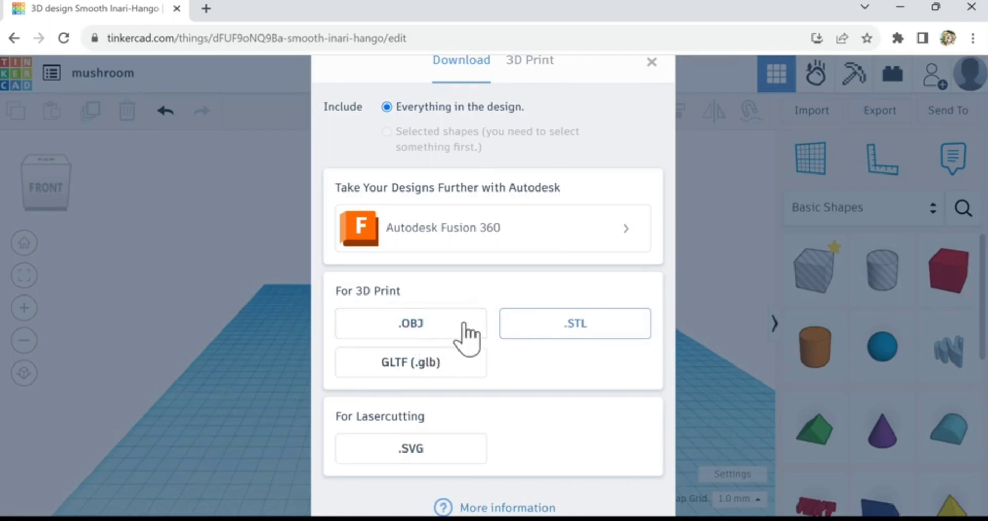
click(562, 329)
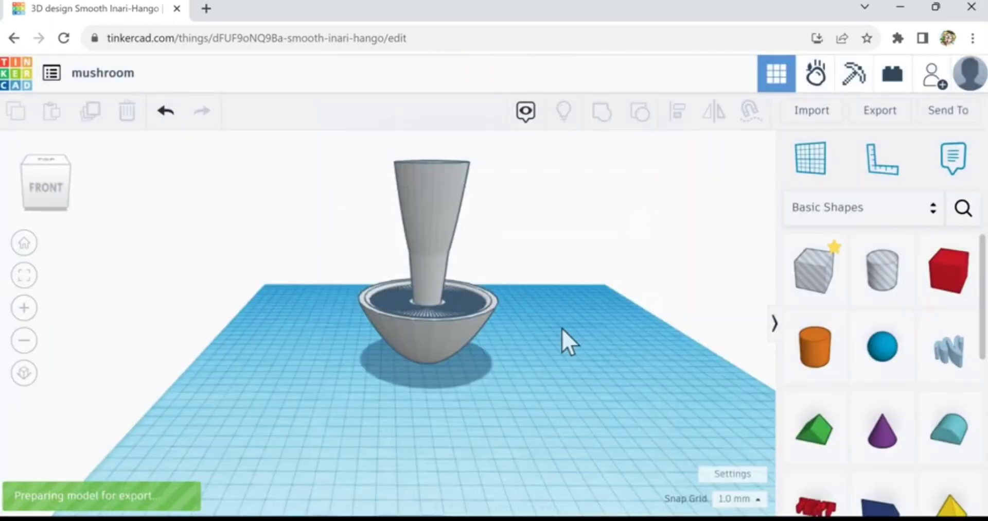